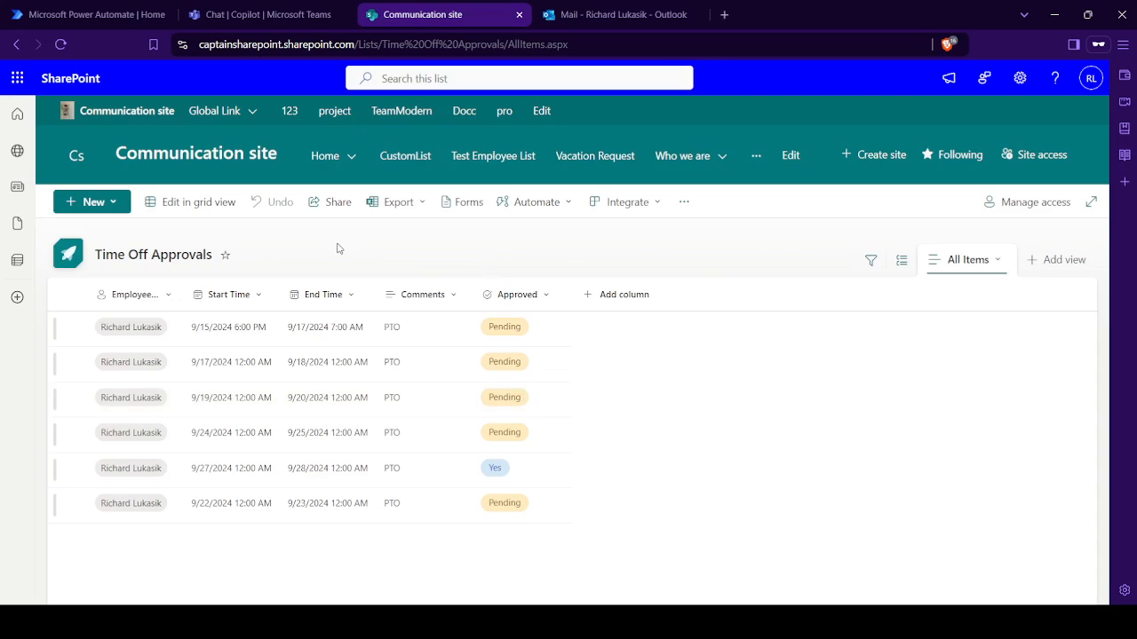
- Start a new item in the Time Off Approvals list and fill in the employee's name
left_click(109, 207)
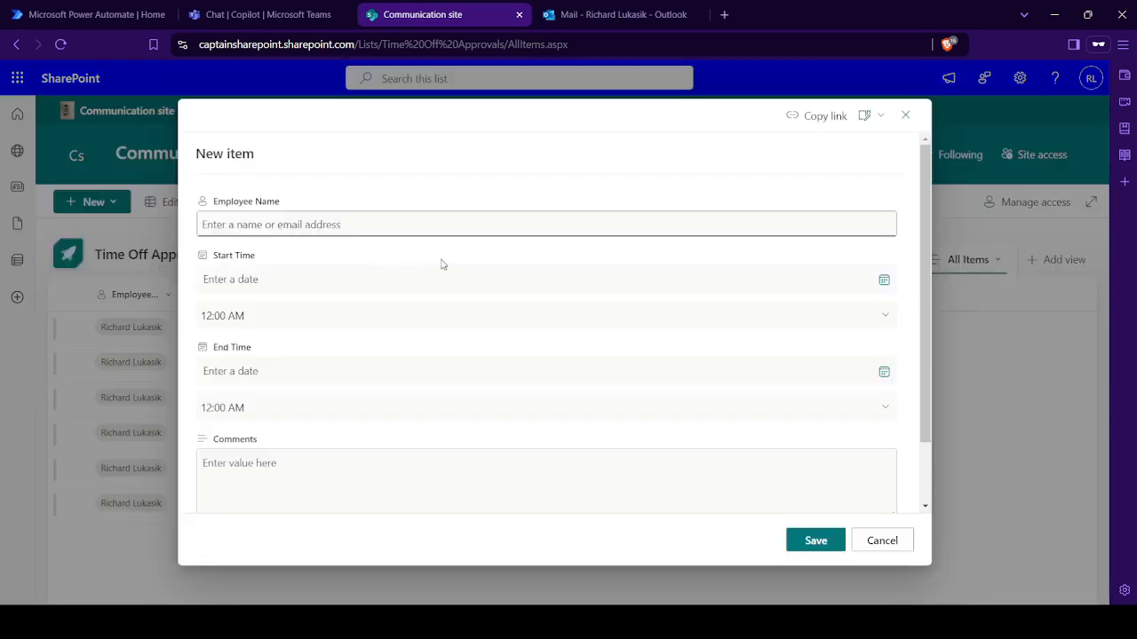
left_click(448, 224)
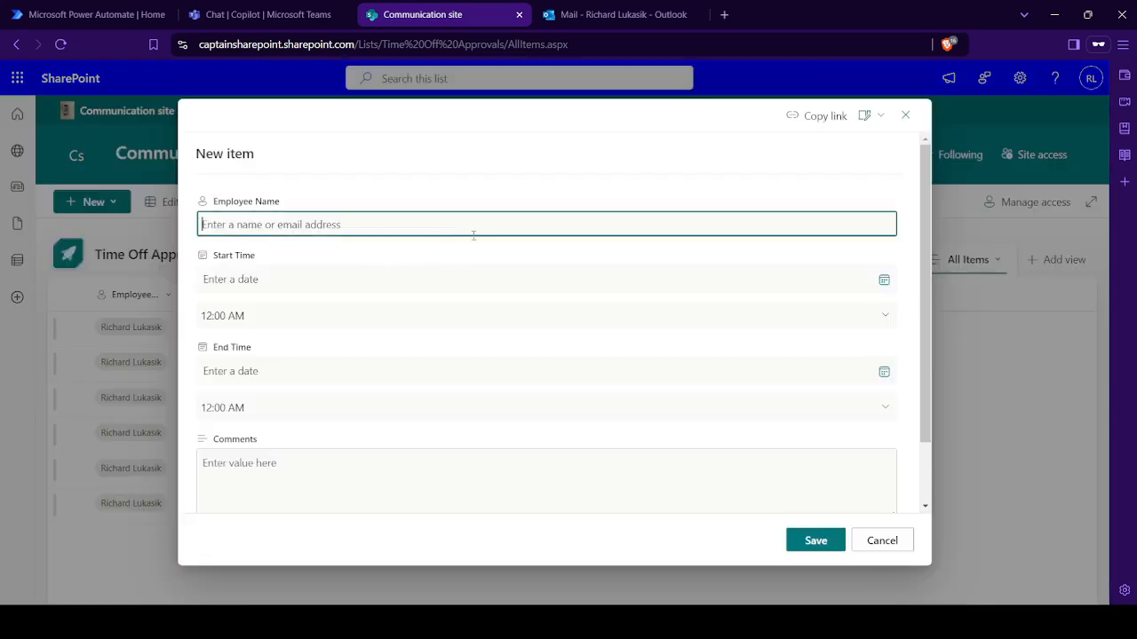
type("Richa")
left_click(280, 258)
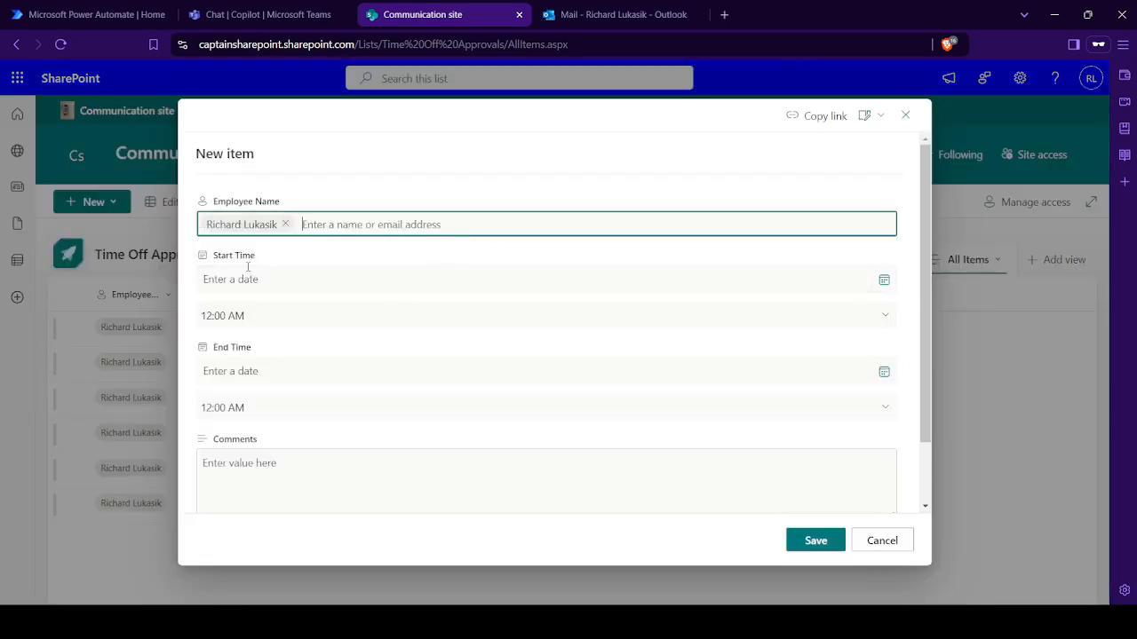
- Set the new item's Start Time date to 9/17/2024 and its End Time date to 9/19/2024
left_click(881, 282)
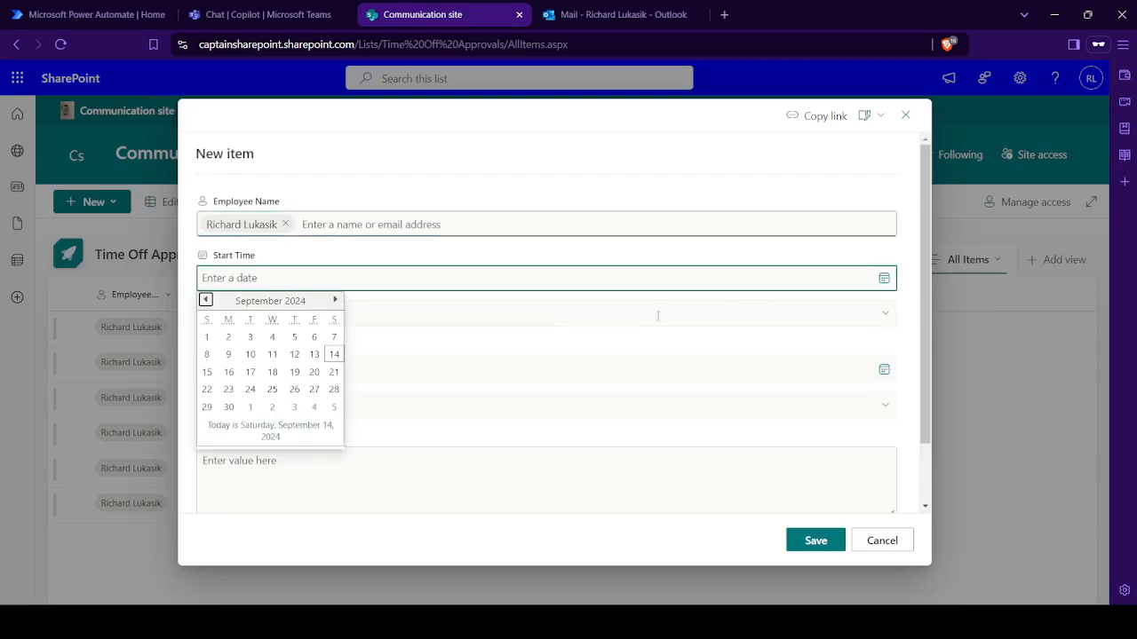
left_click(250, 372)
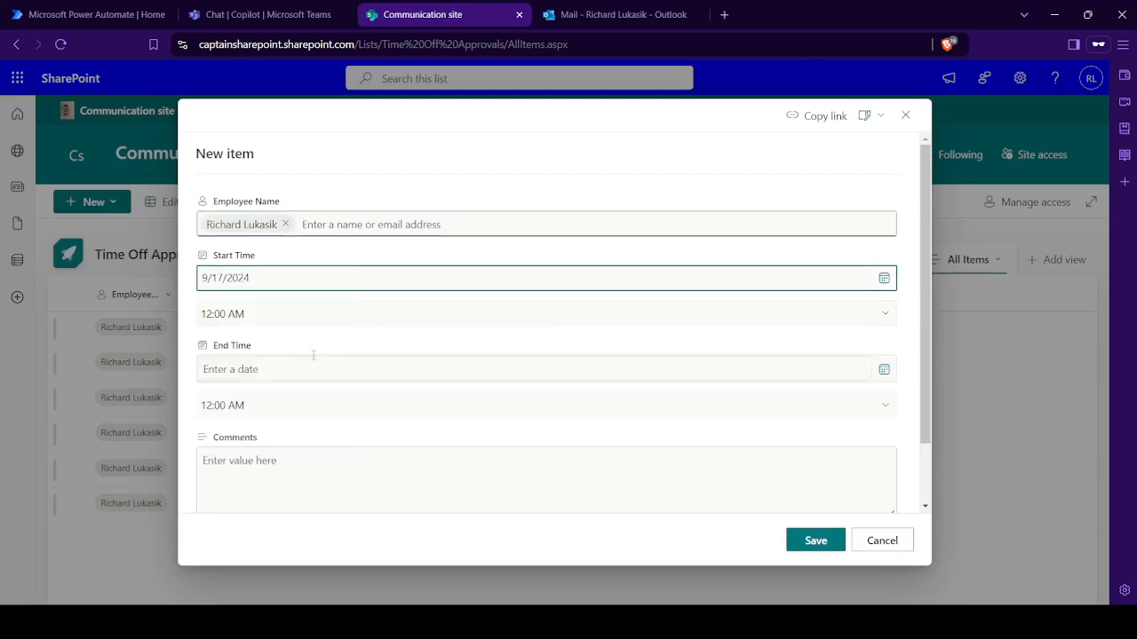
left_click(881, 375)
left_click(294, 462)
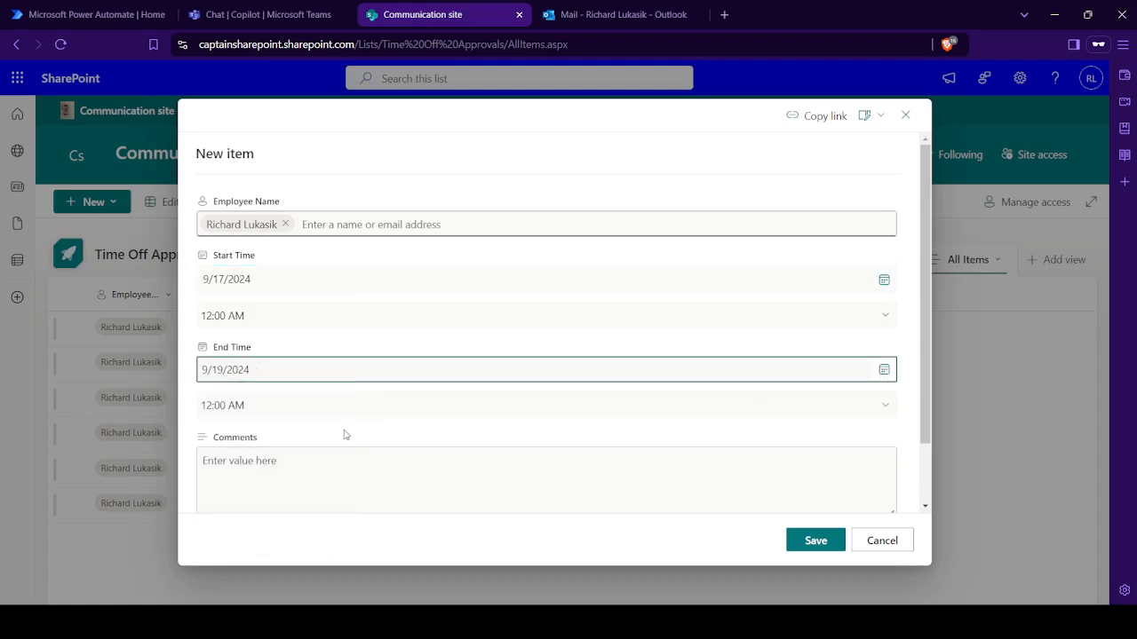
- Enter PTO as the comment, save the new time off item, and reload the list
left_click(362, 482)
type("FTO")
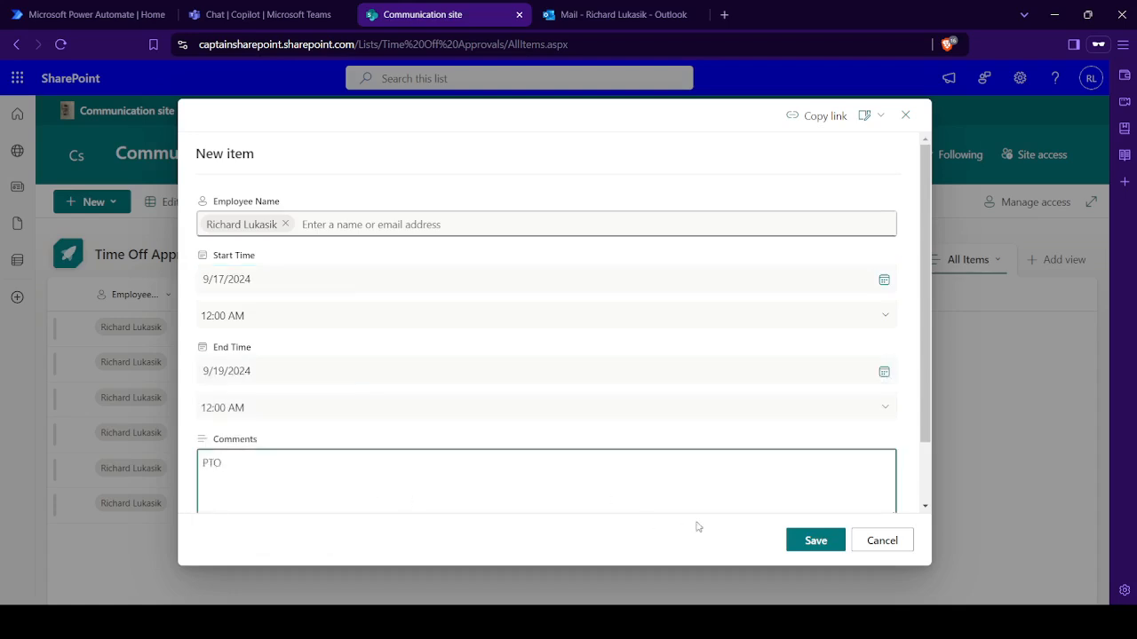
left_click(804, 541)
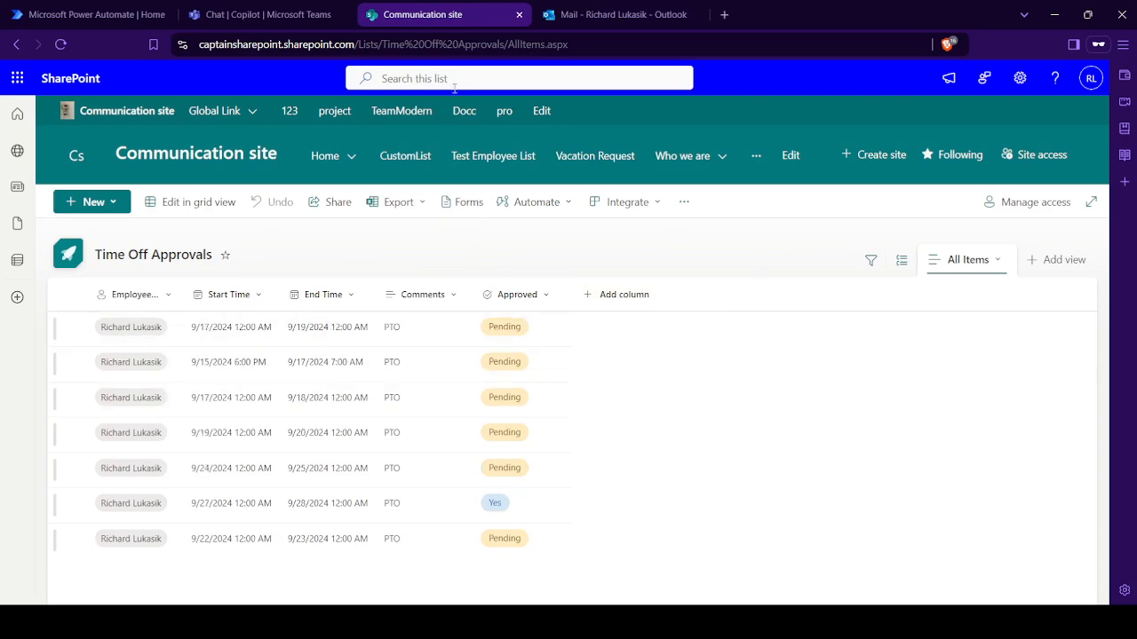
left_click(456, 44)
key("Return")
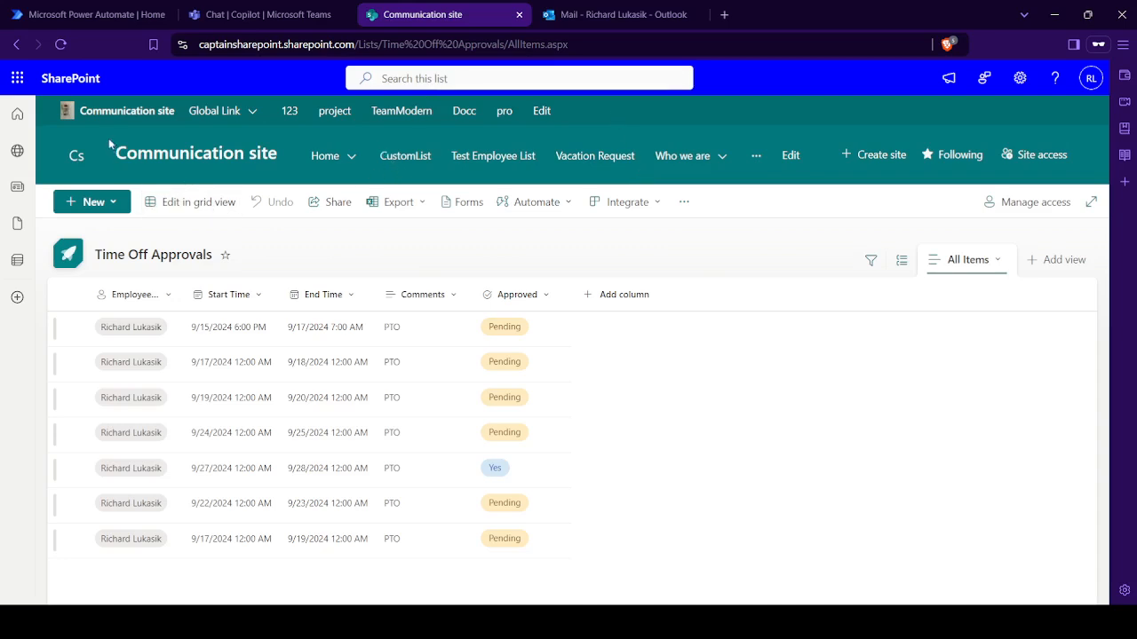
- Switch to Power Automate and search the templates for "sharepoint approval"
left_click(89, 16)
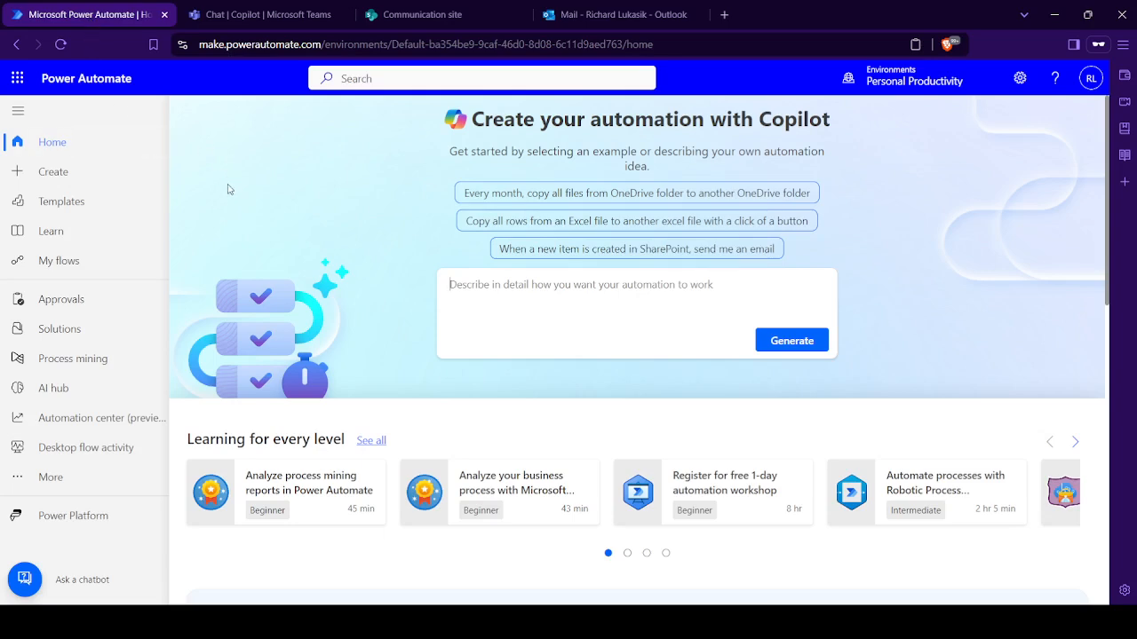
left_click(92, 204)
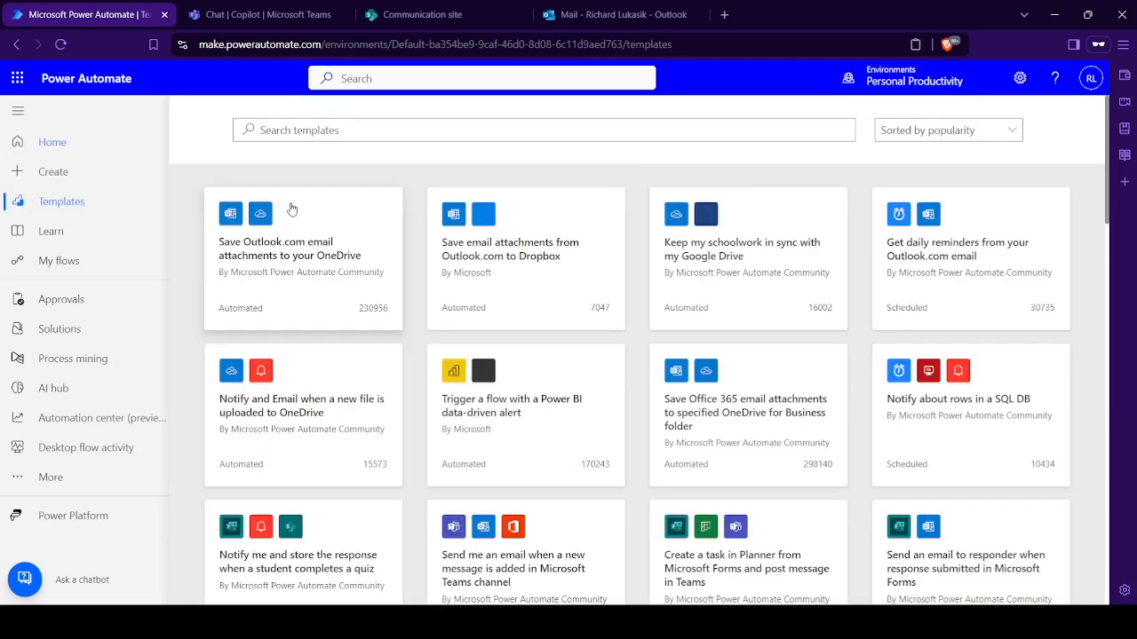
left_click(419, 132)
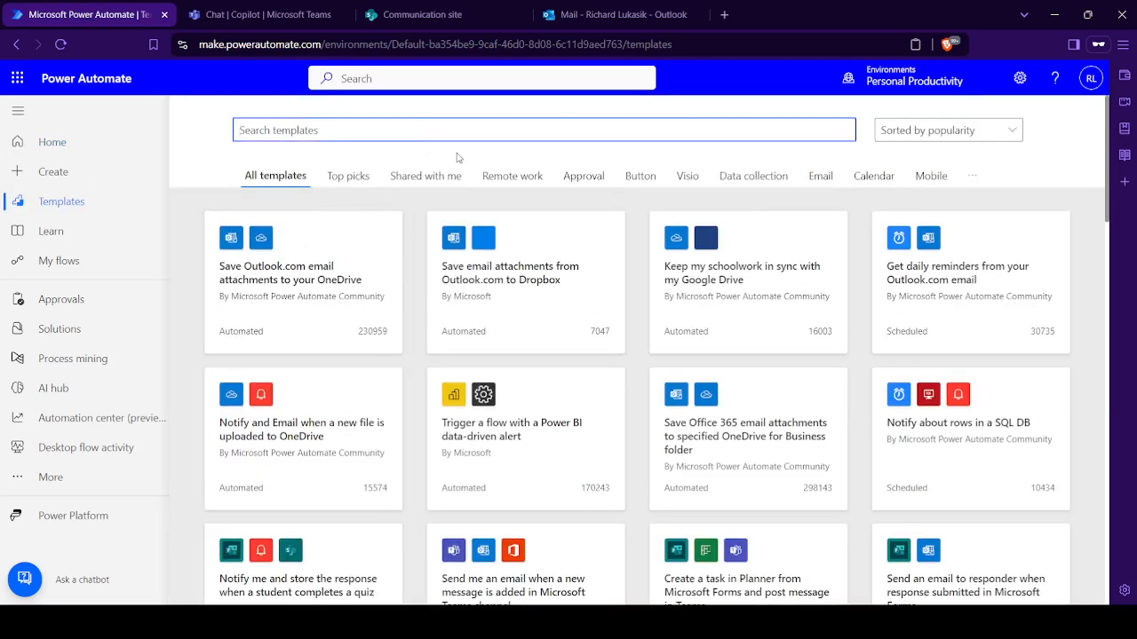
type("sharepoint approval")
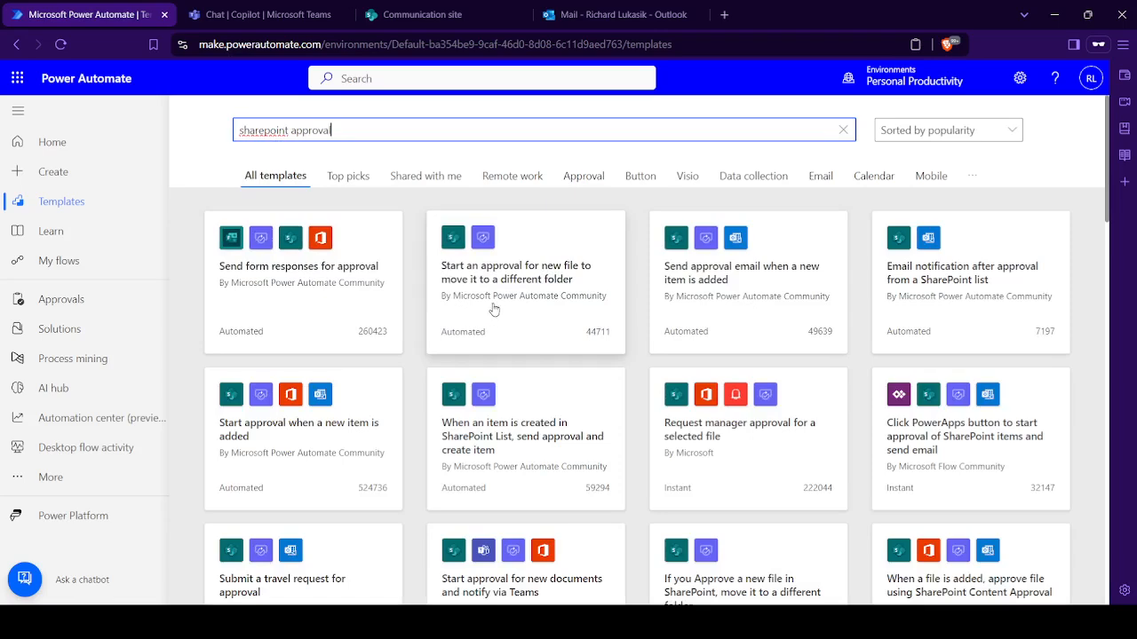
- Create a flow from the "Send approval email when a new item is added" template using its existing connections
left_click(765, 293)
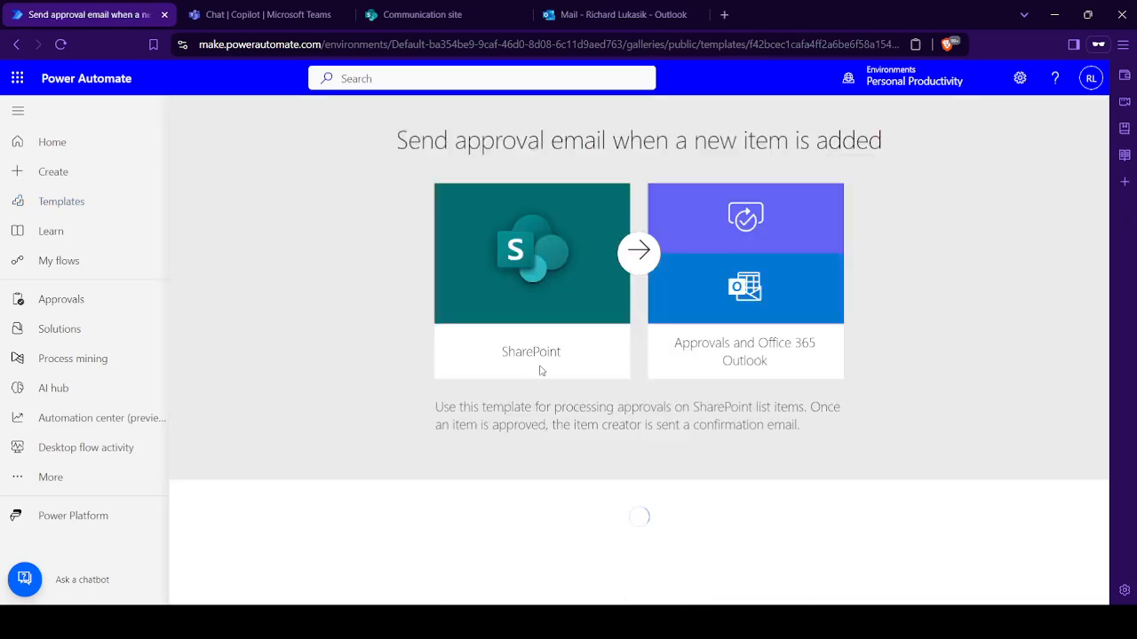
scroll(574, 388, "down", 2)
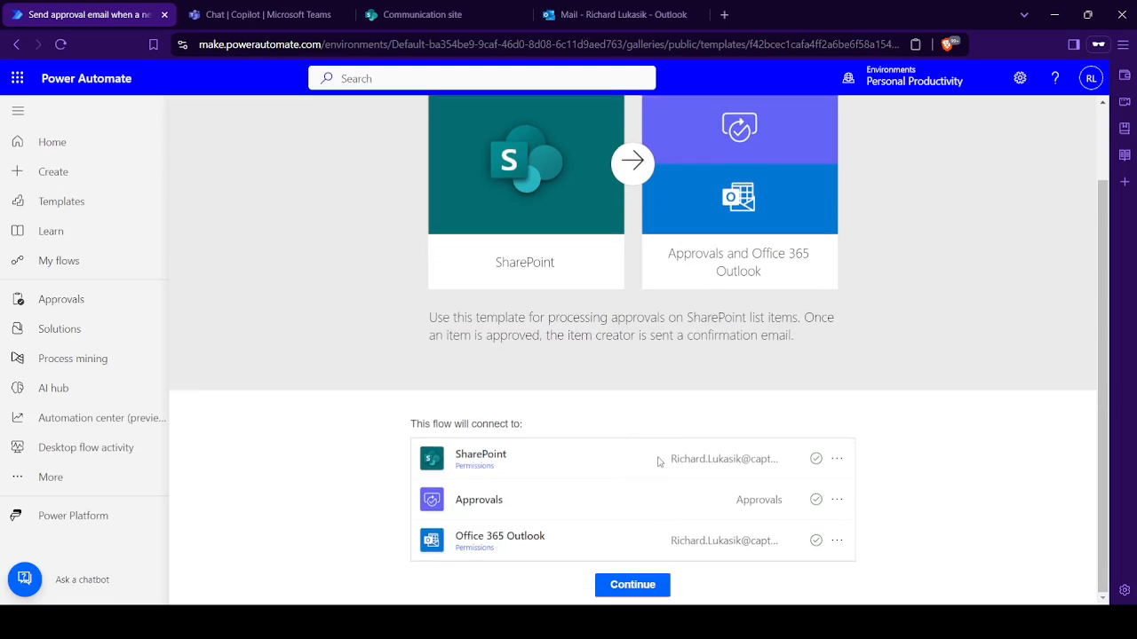
left_click(645, 597)
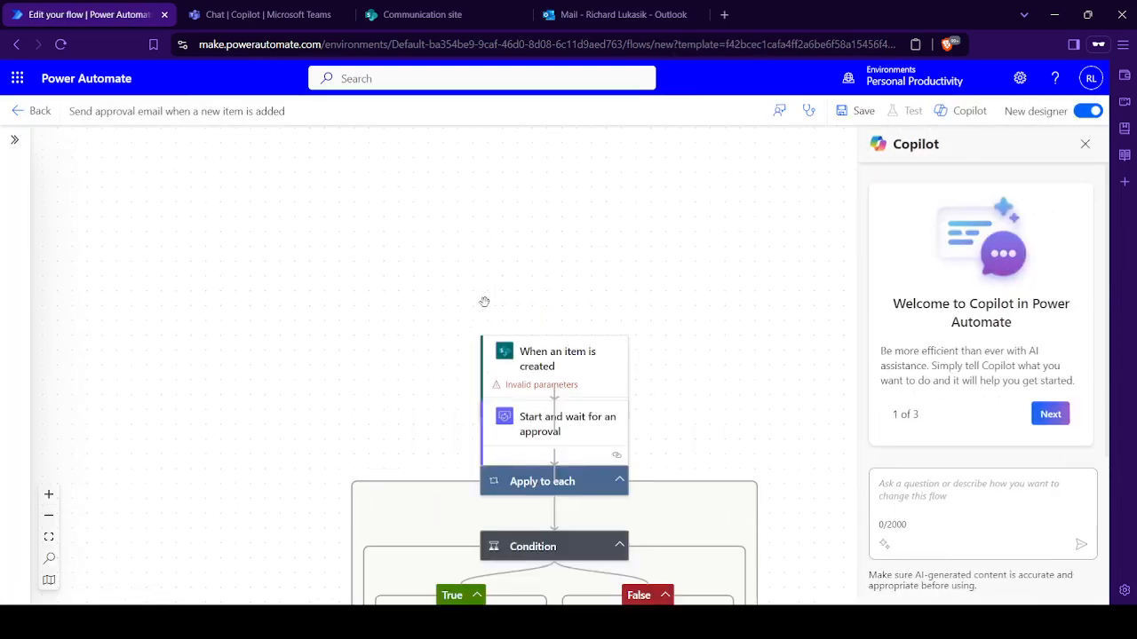
- Configure the "When an item is created" trigger with the Communication site address and the Time Off Approvals list
left_click_drag(689, 327, 663, 175)
mouse_move(697, 365)
left_mouse_down()
mouse_move(696, 218)
mouse_move(741, 253)
mouse_move(713, 369)
left_mouse_up()
scroll(717, 361, "down", 1)
scroll(717, 358, "down", 1)
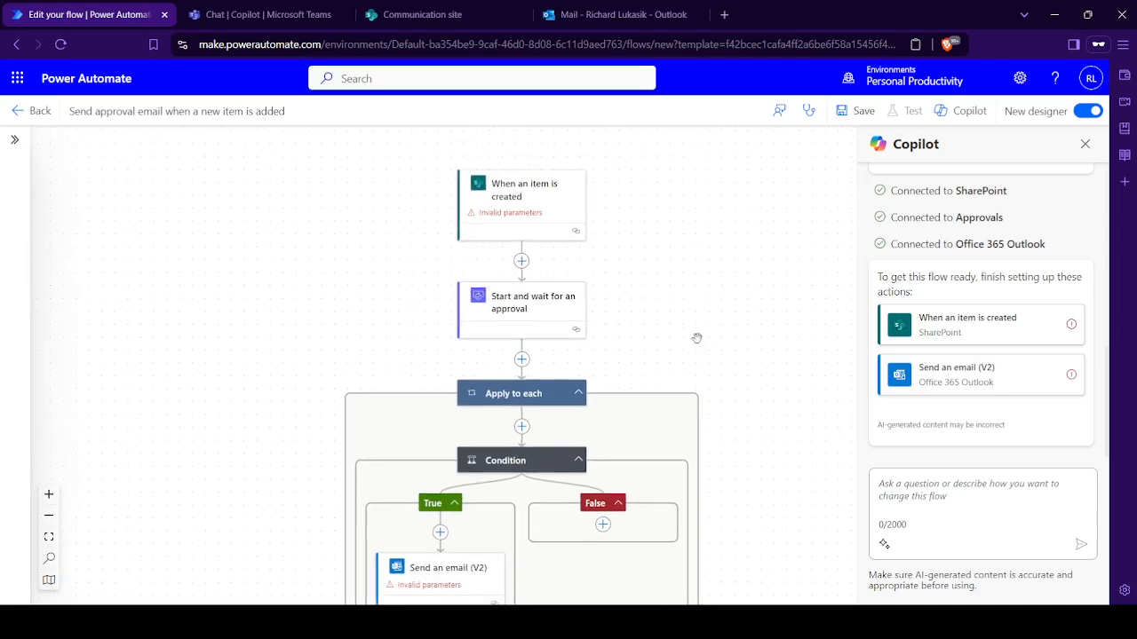
left_click(538, 204)
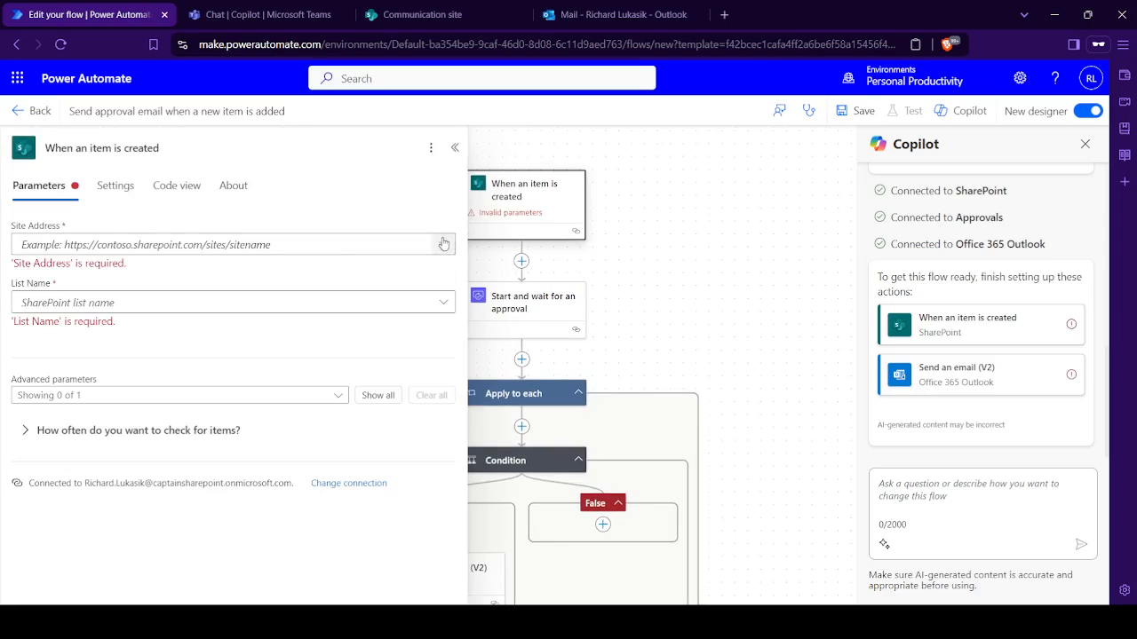
left_click(443, 244)
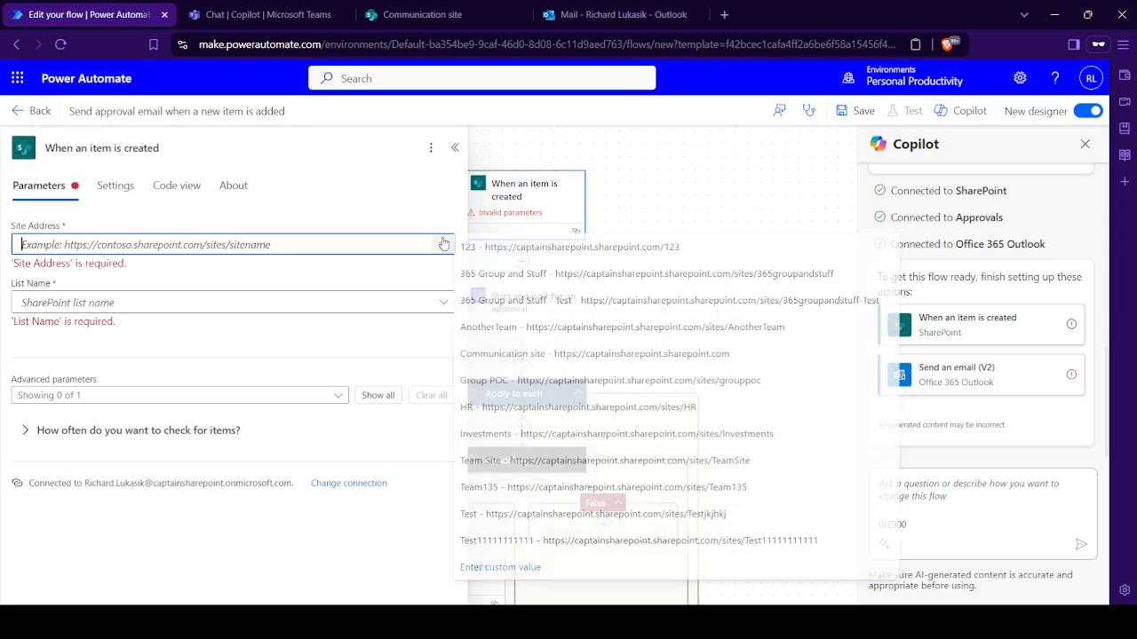
left_click(530, 355)
left_click(438, 289)
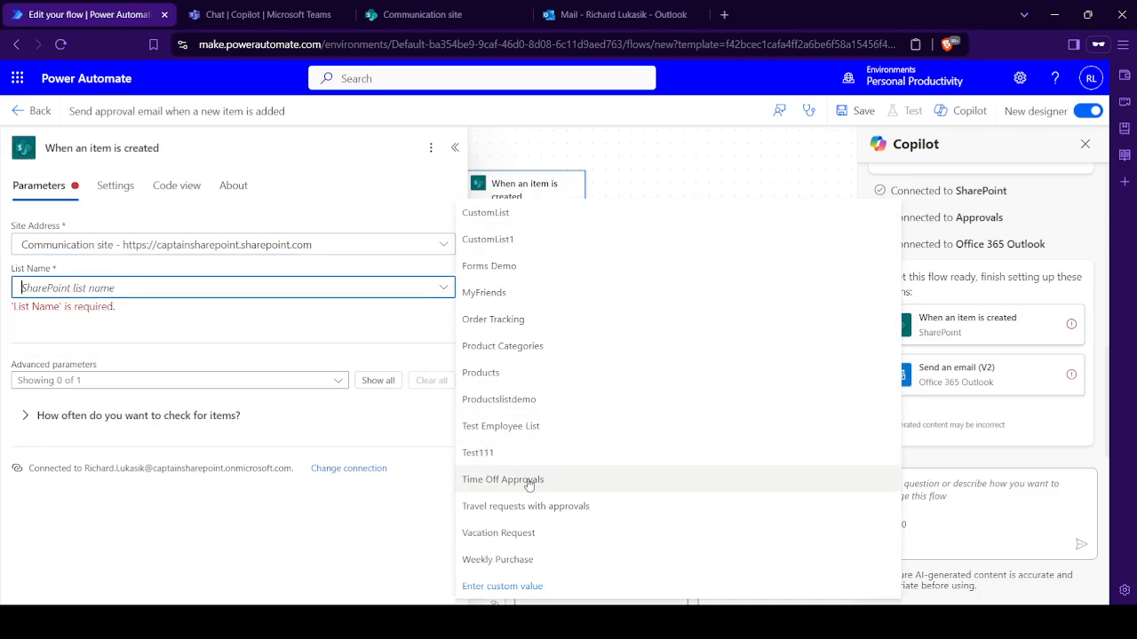
left_click(528, 481)
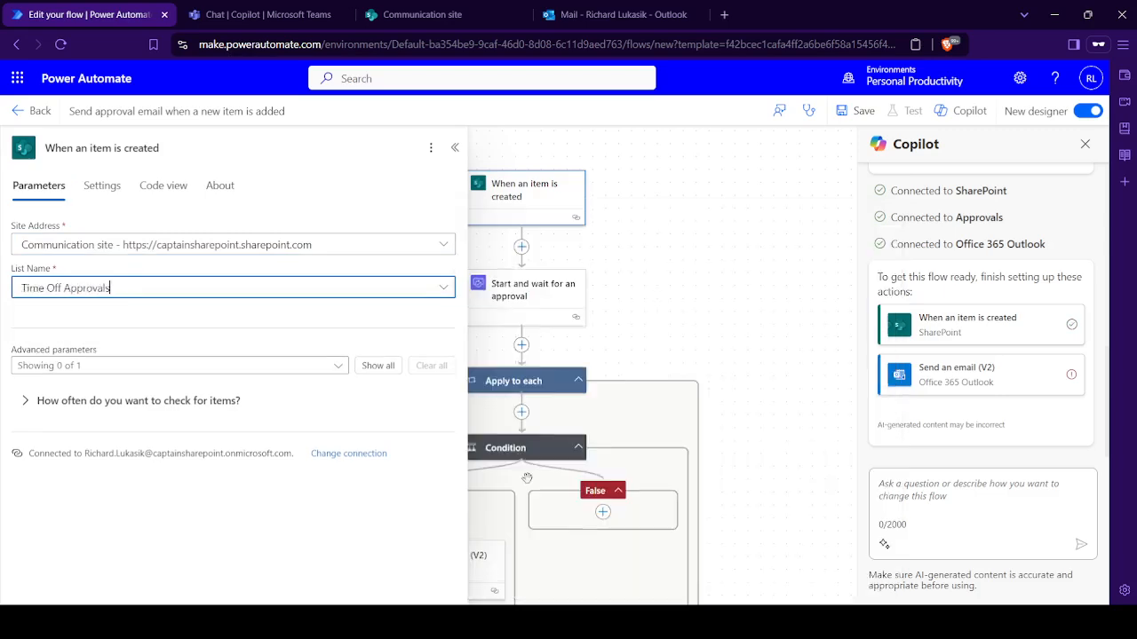
left_click(453, 156)
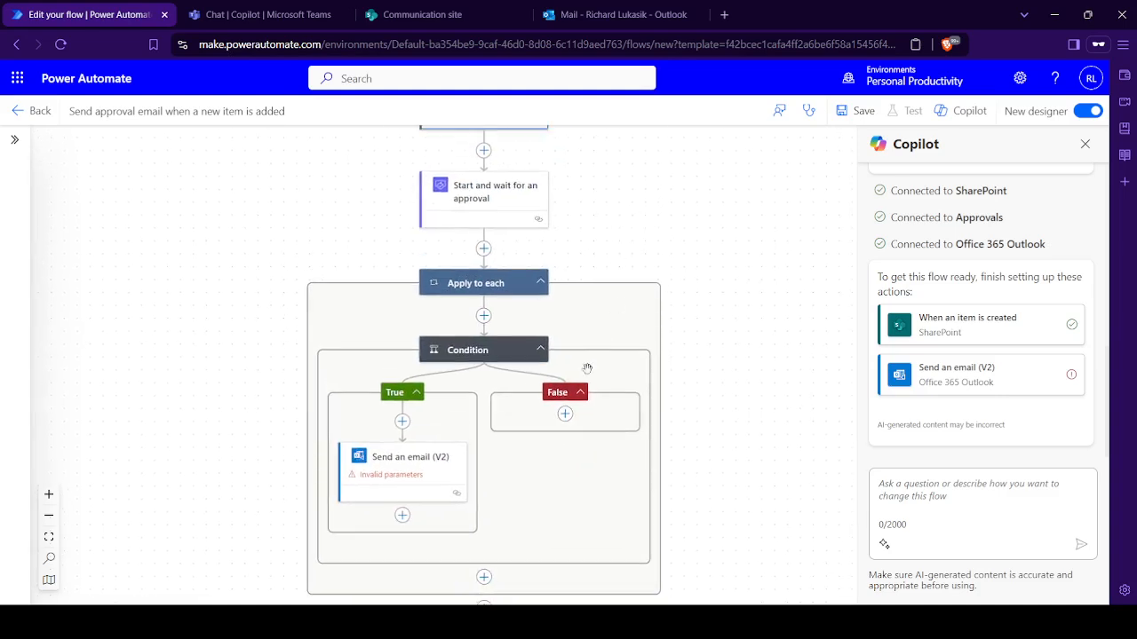
- Set a named person as the To recipient of the Send an email (V2) action in the True branch
left_click(402, 453)
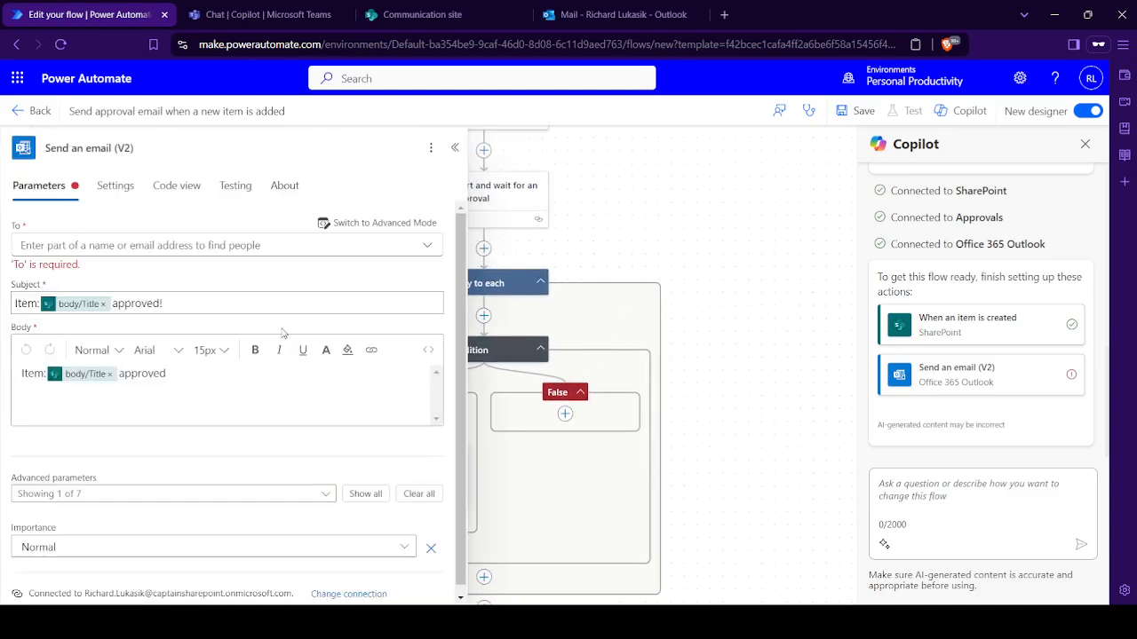
left_click(225, 243)
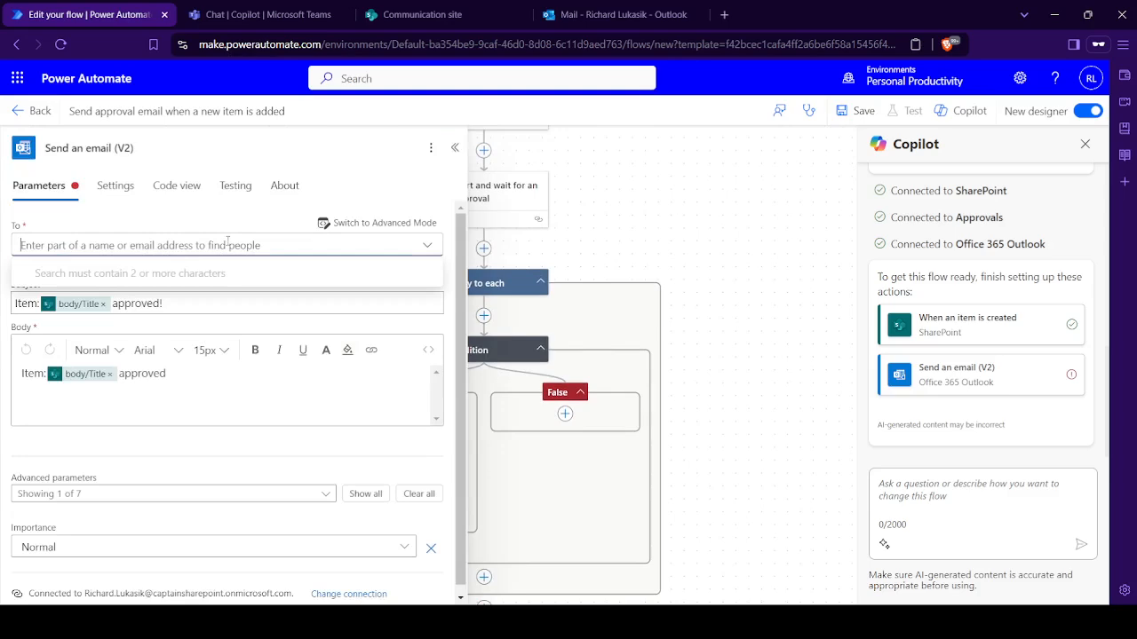
type("Richard")
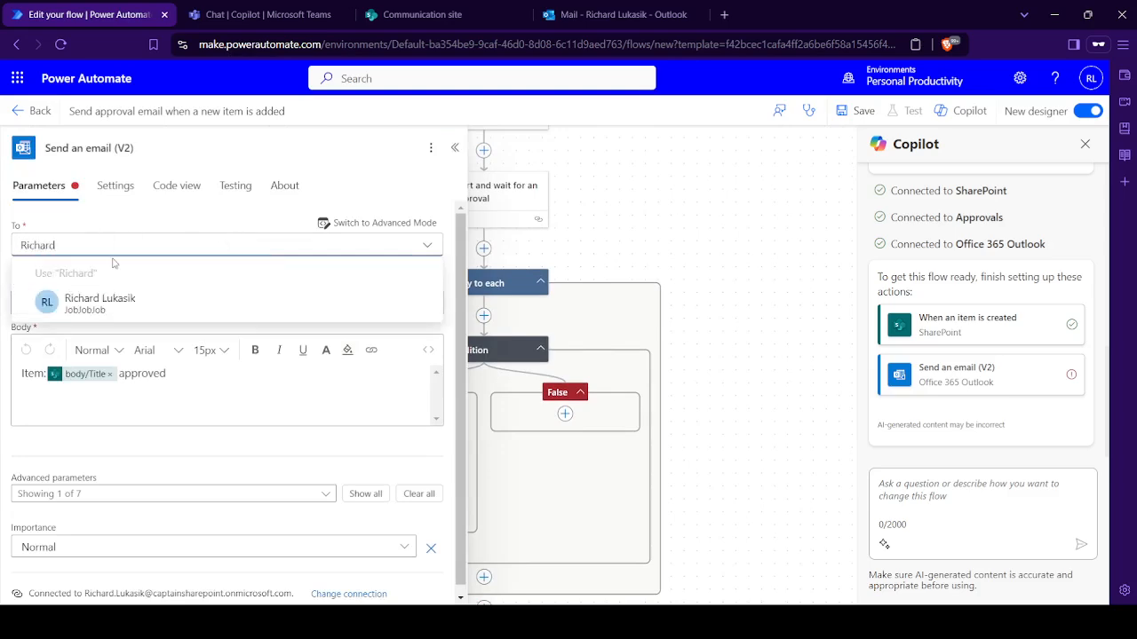
left_click(114, 299)
left_click(455, 147)
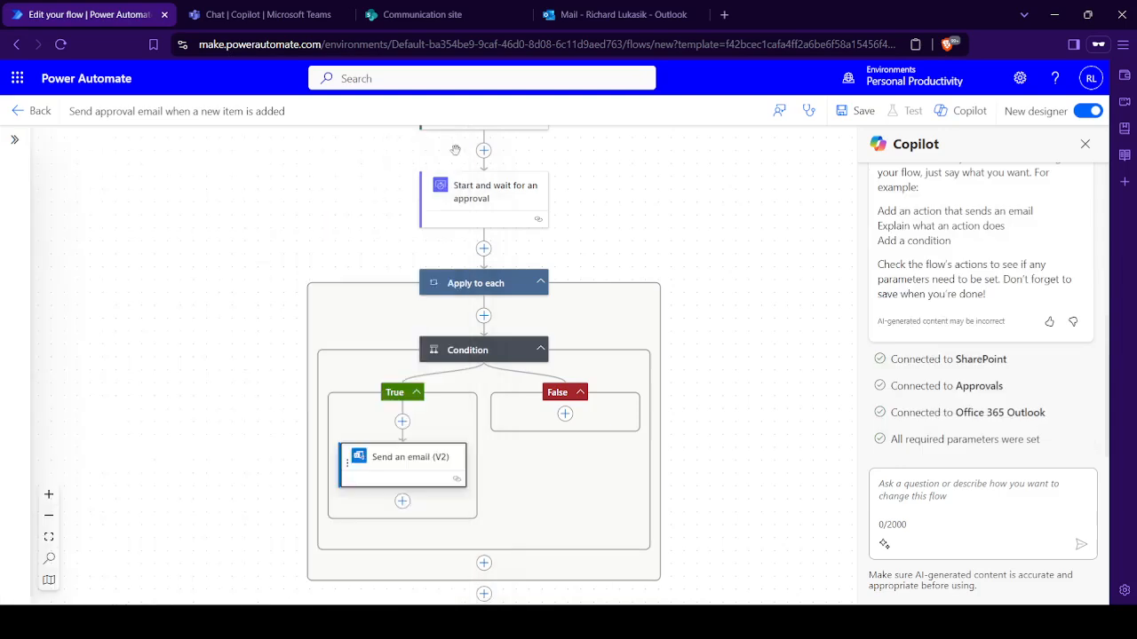
- Assign the "Start and wait for an approval" action to the approver by name
left_click(440, 218)
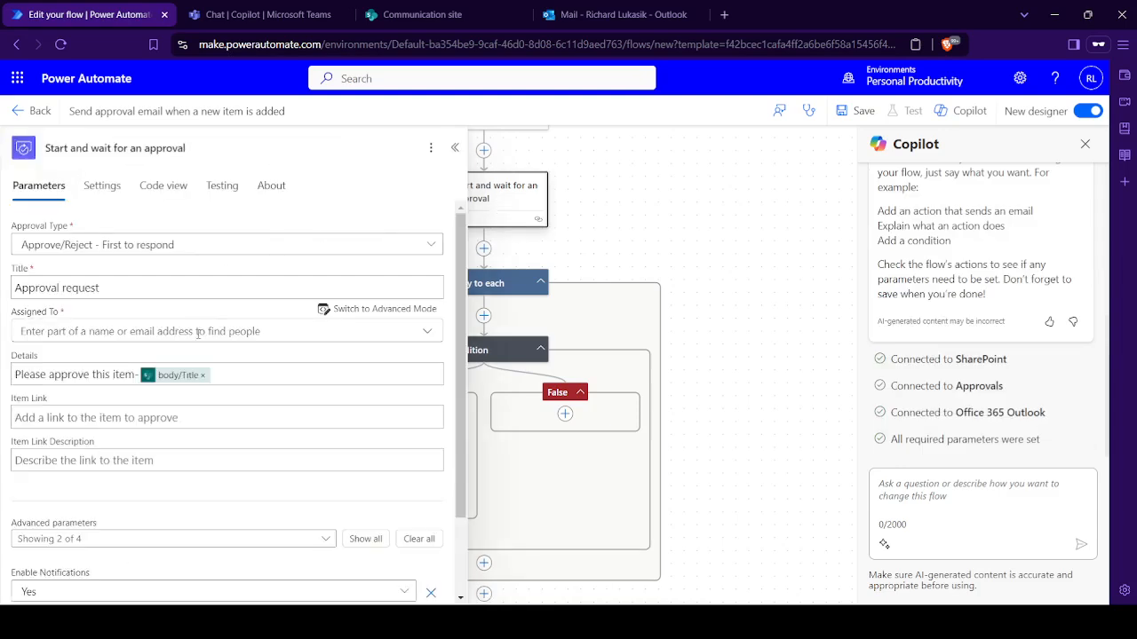
left_click(202, 332)
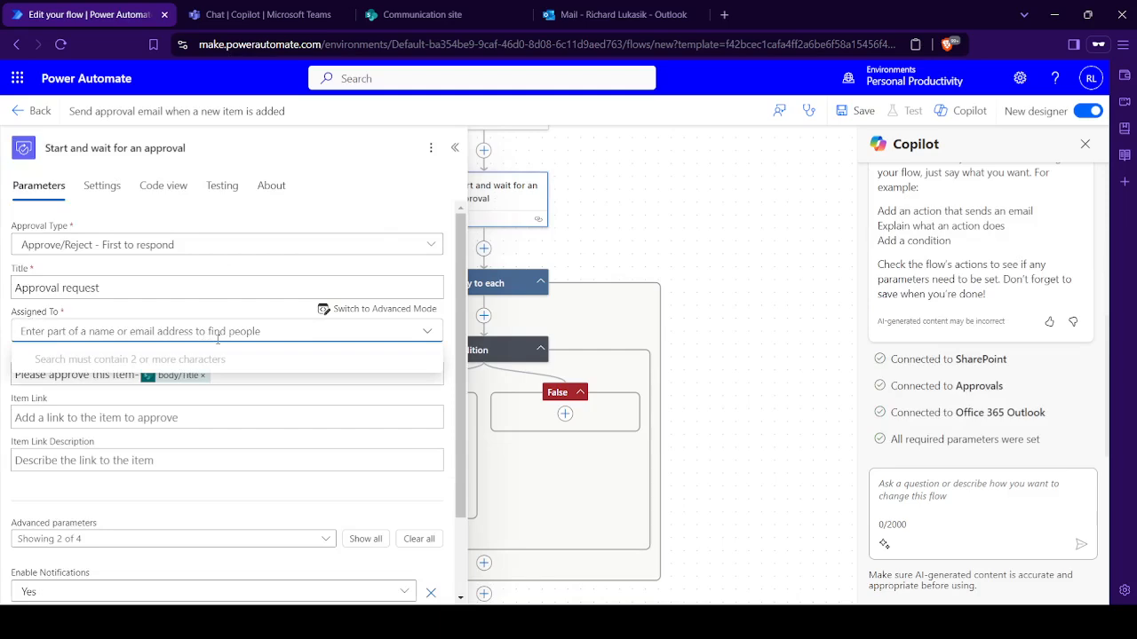
type("Rich")
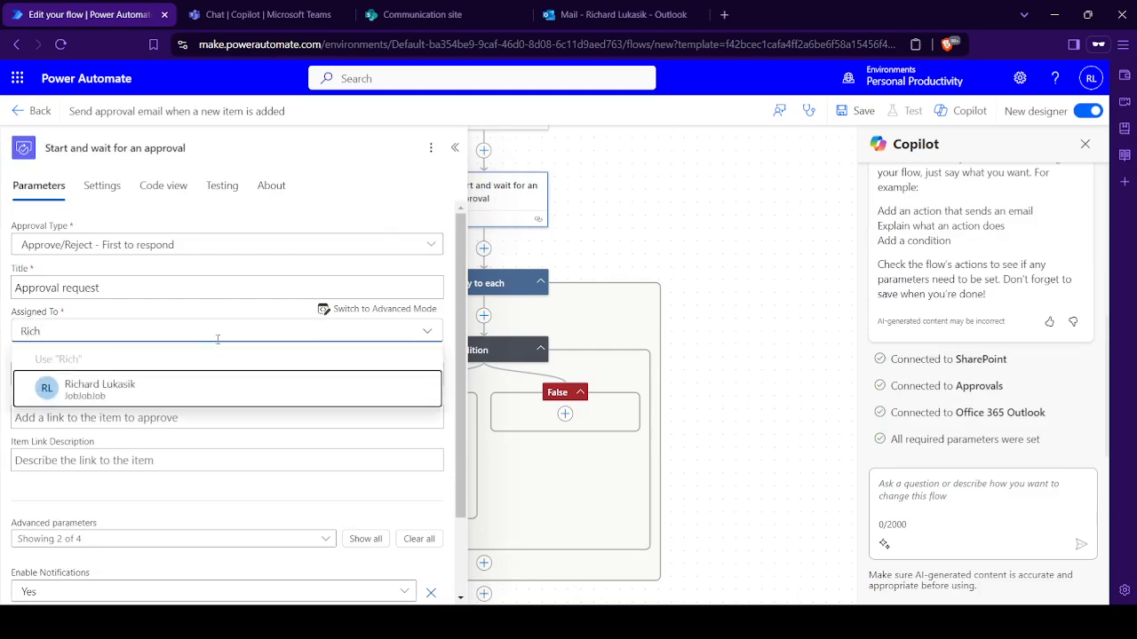
left_click(99, 388)
left_click(455, 147)
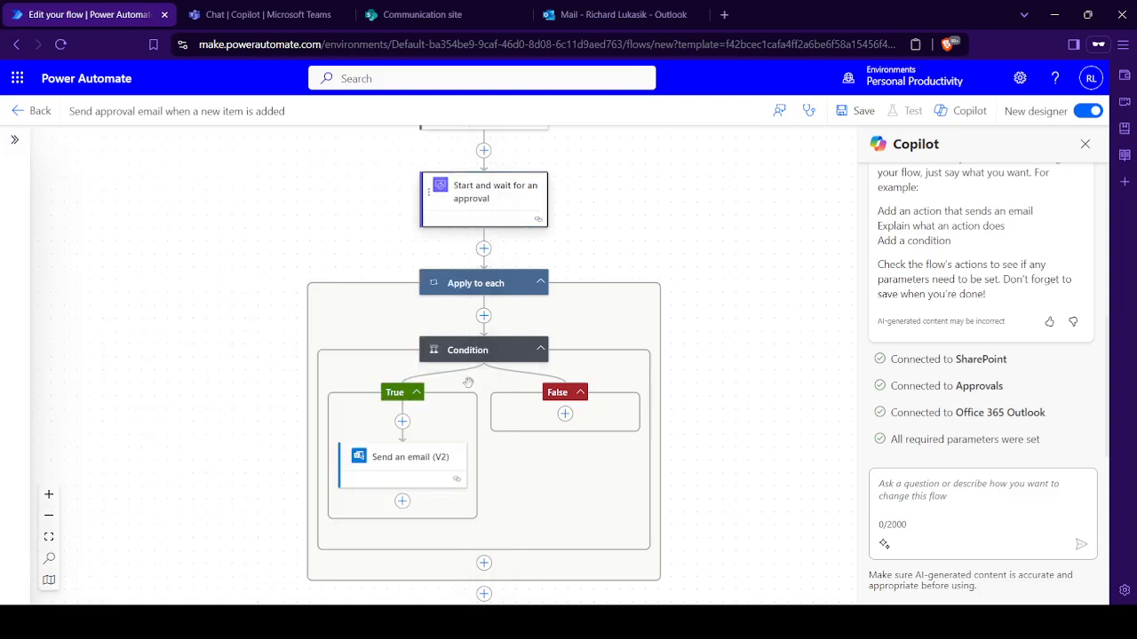
- Replace the To recipient of the Send an email (V2) action with the Employee Name dynamic value from the "When an item is created" trigger
left_click(418, 471)
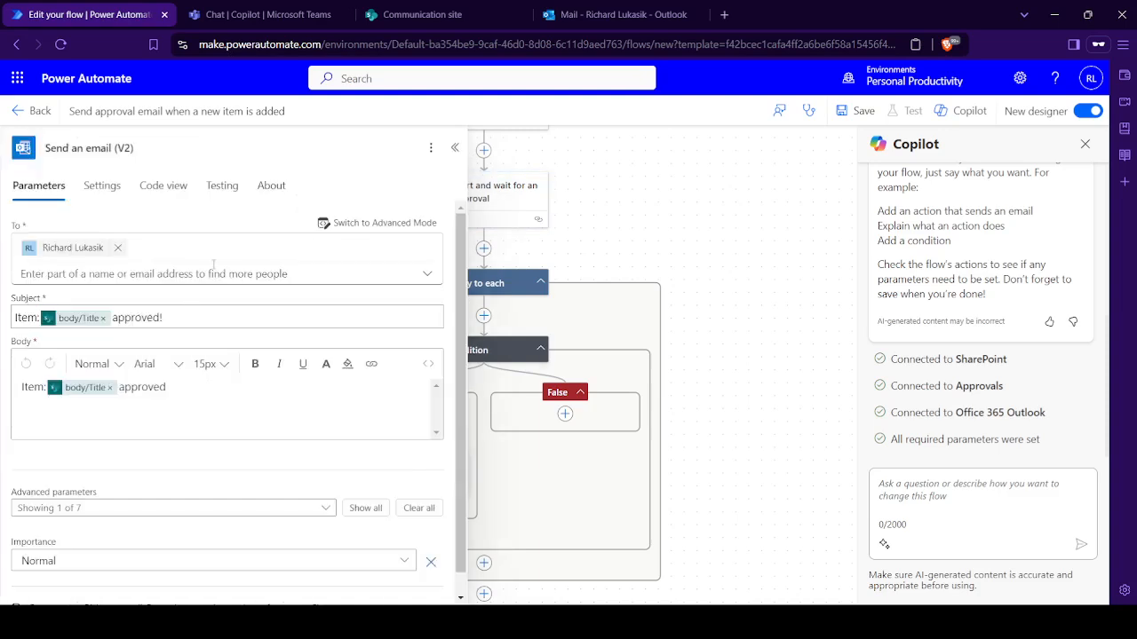
left_click(117, 248)
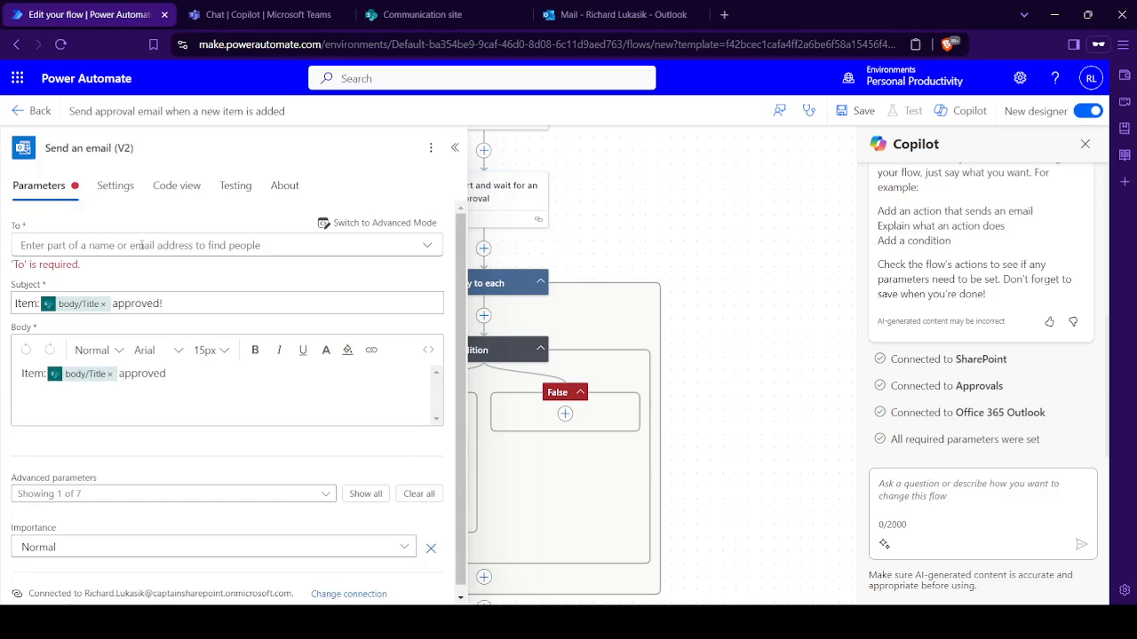
left_click(142, 246)
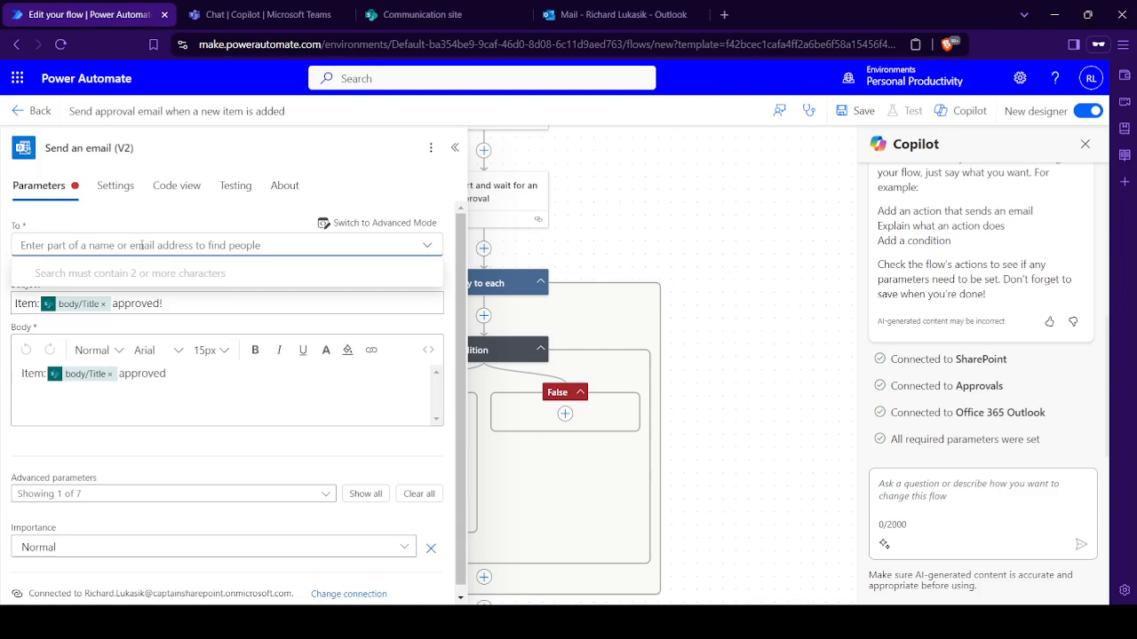
type("Emp")
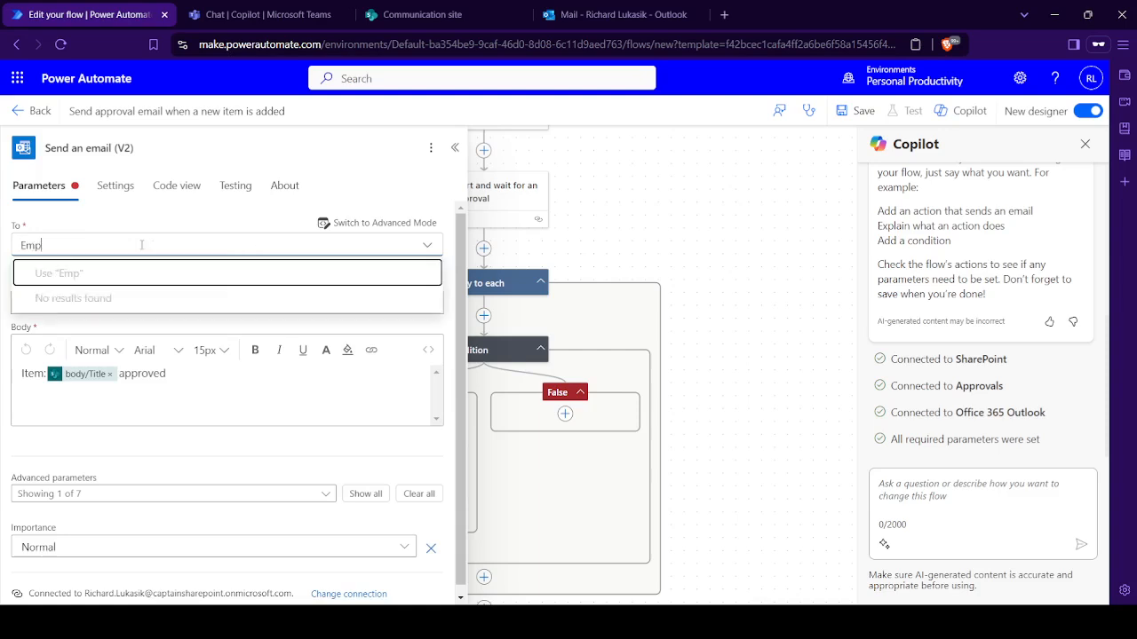
key("Escape")
left_click(377, 223)
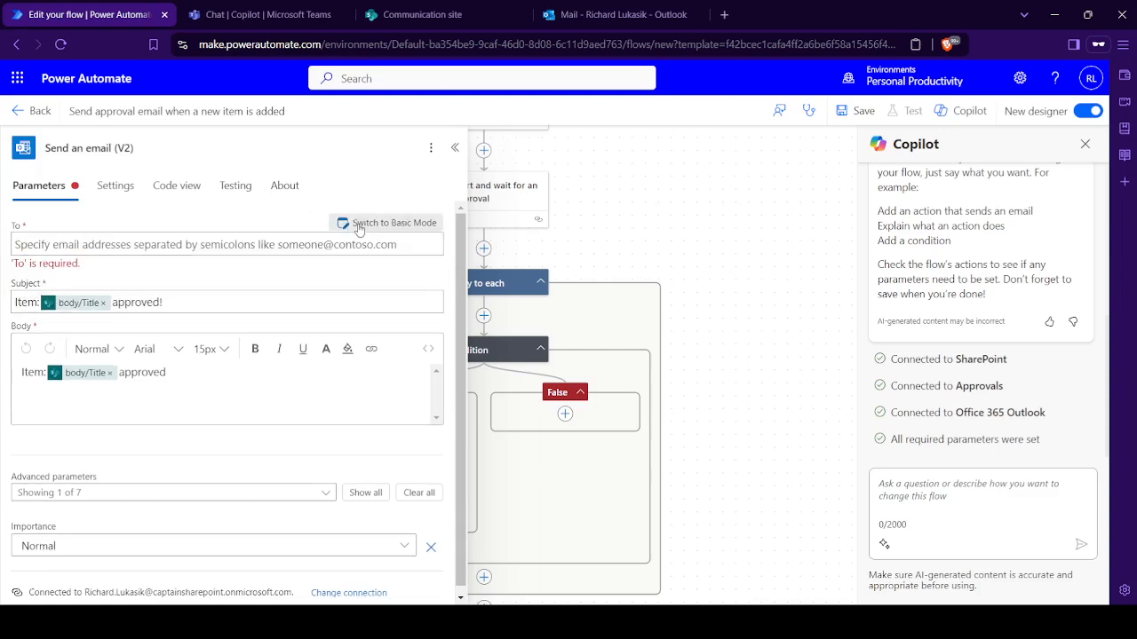
left_click(271, 246)
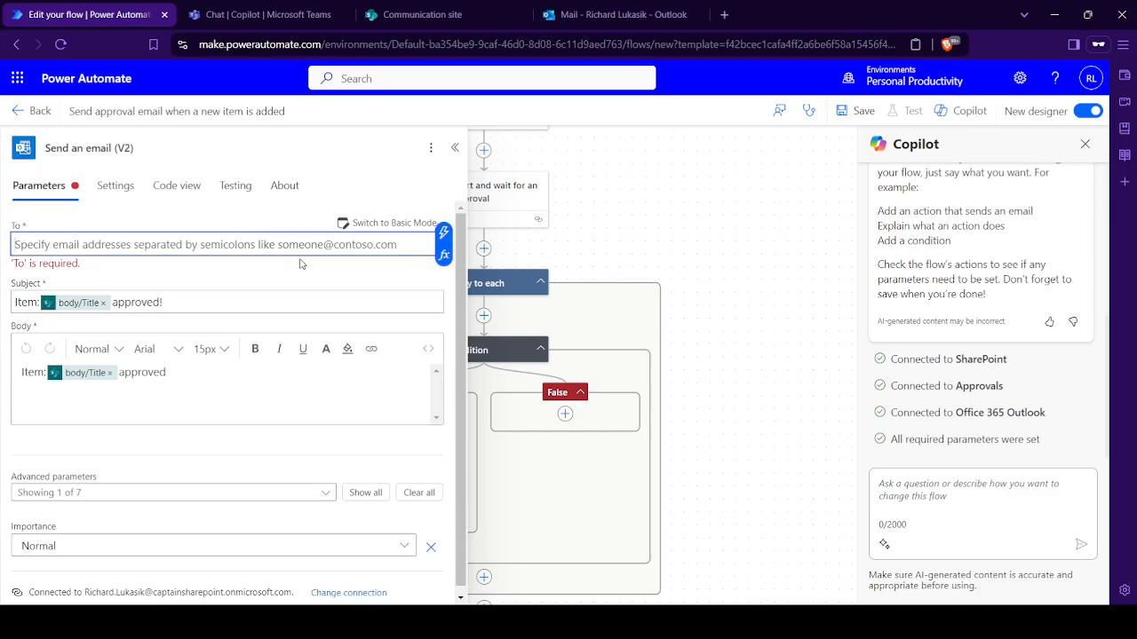
left_click(443, 233)
scroll(557, 498, "down", 3)
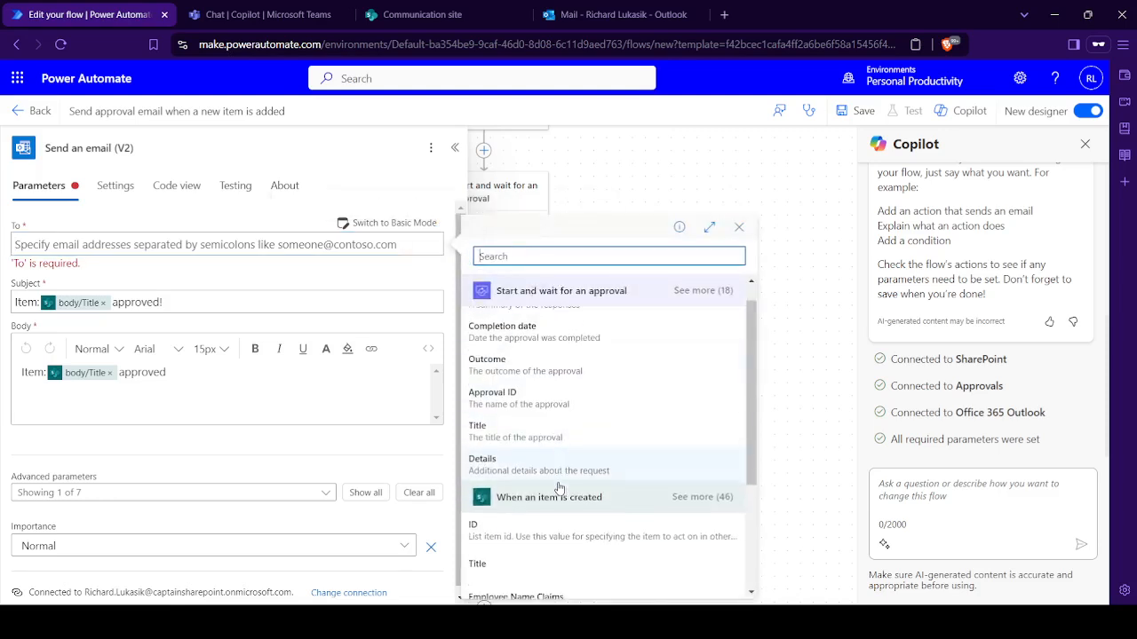
left_click(572, 548)
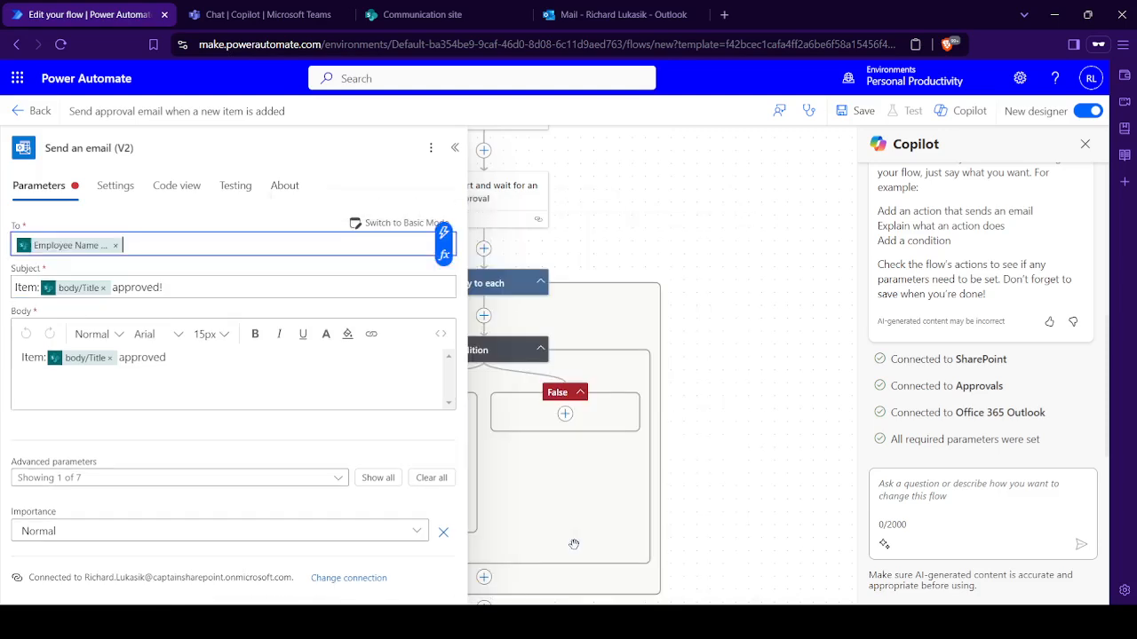
- Set the email's subject to "Time Off Request Approved" and its body to "Item has been approved"
left_click(169, 287)
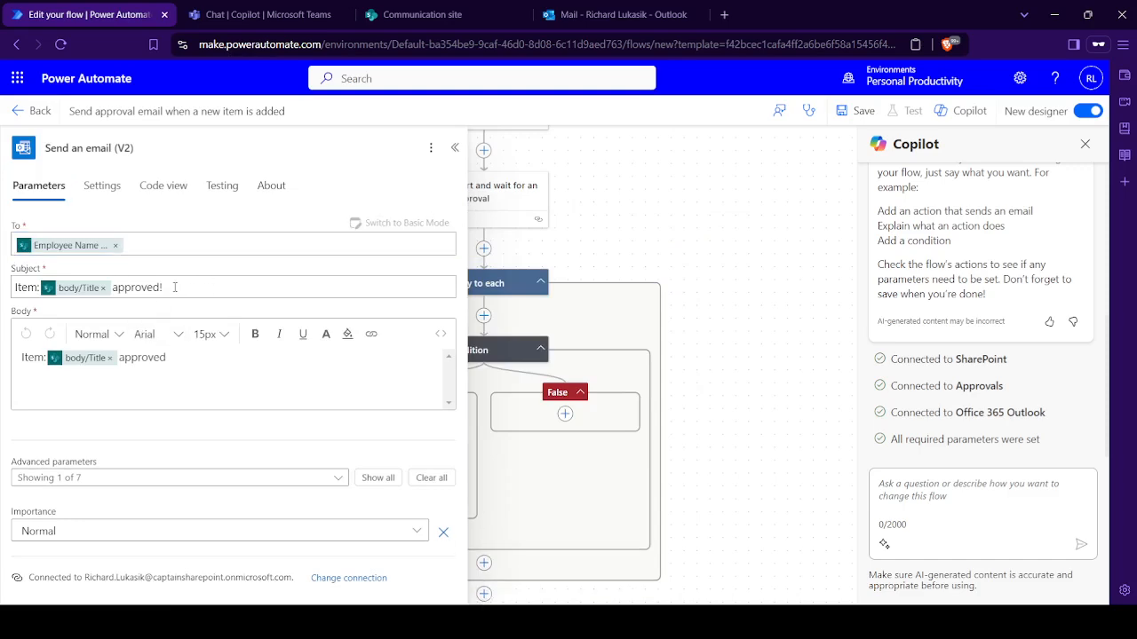
key("ctrl+a")
type("Tim")
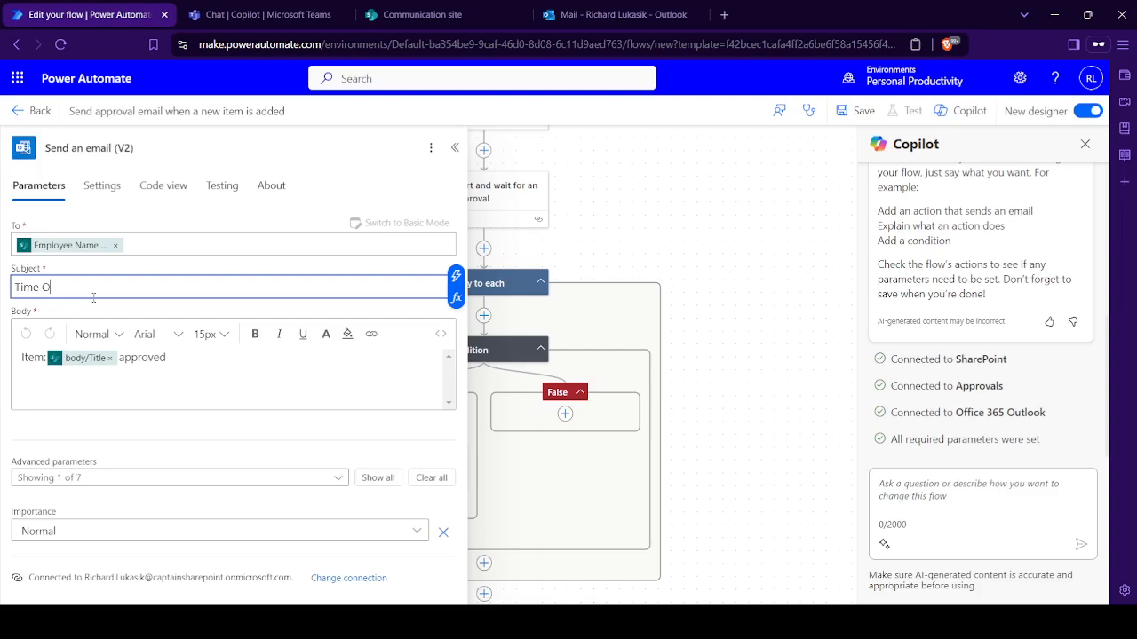
type("e Off Request Approved")
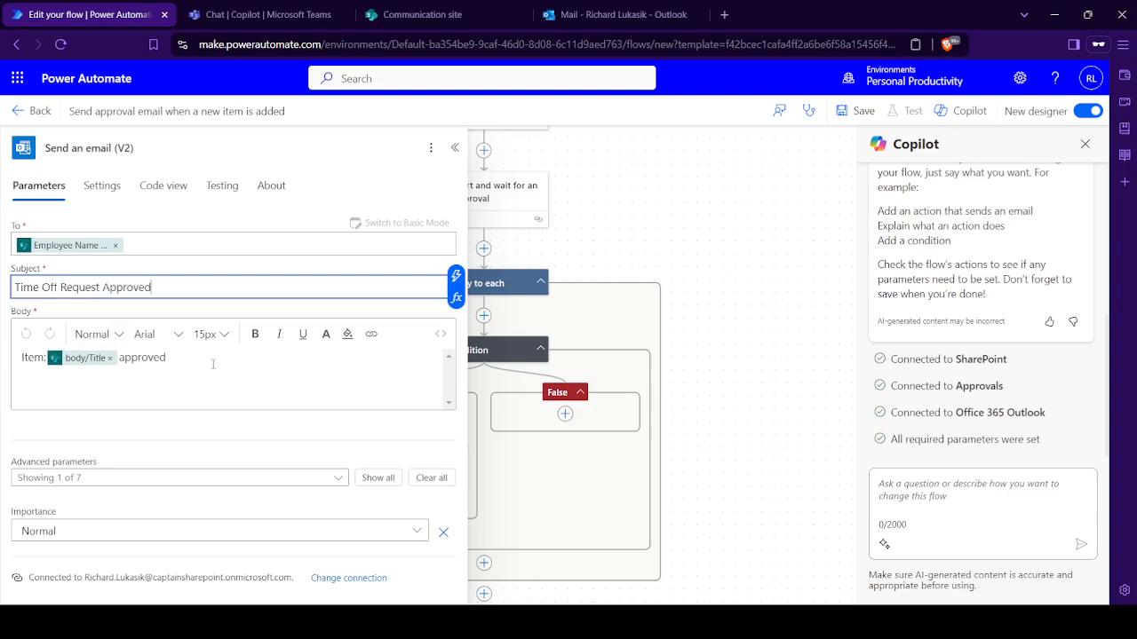
left_click_drag(213, 364, 7, 364)
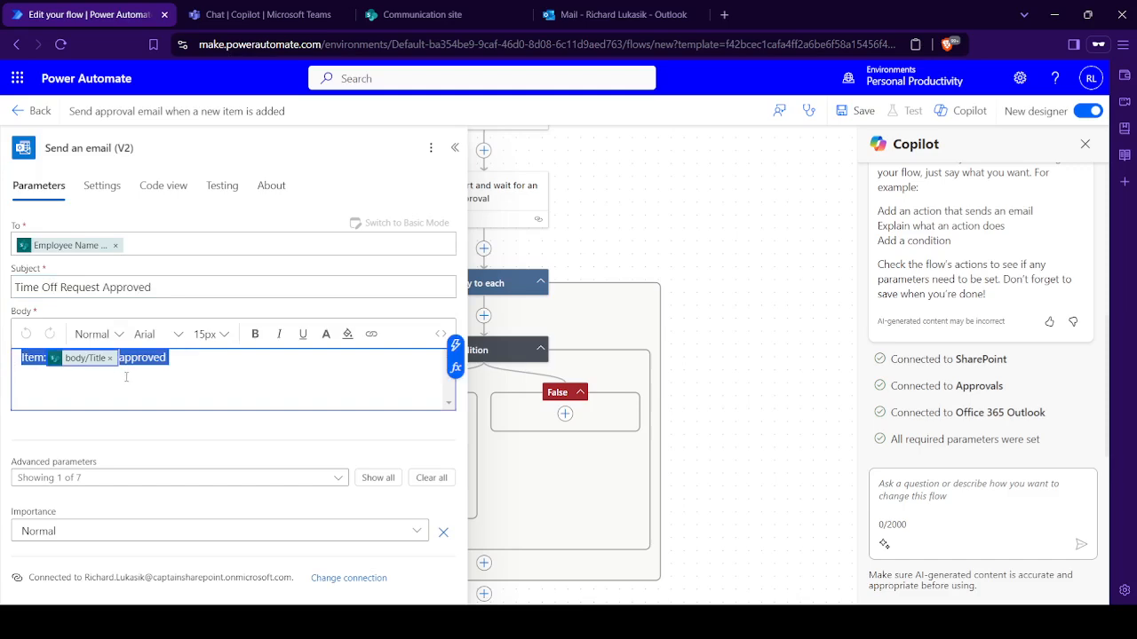
key("BackSpace")
type("Item")
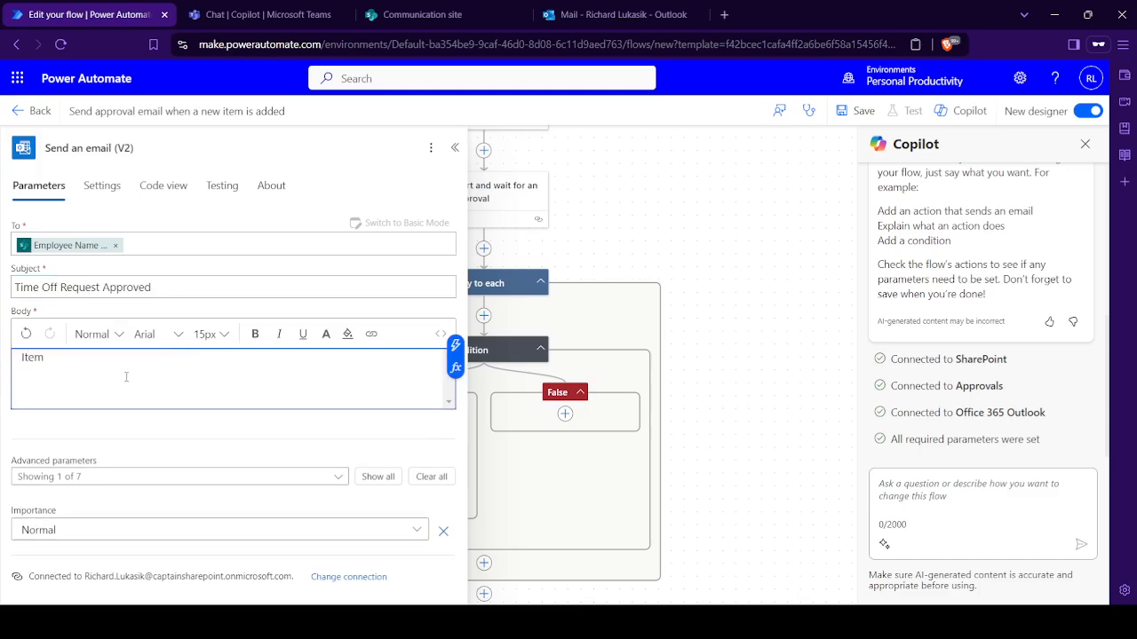
type(" has been approved")
- Show all advanced parameters of the email action and add the named person as a CC recipient
left_click(391, 476)
scroll(109, 442, "down", 2)
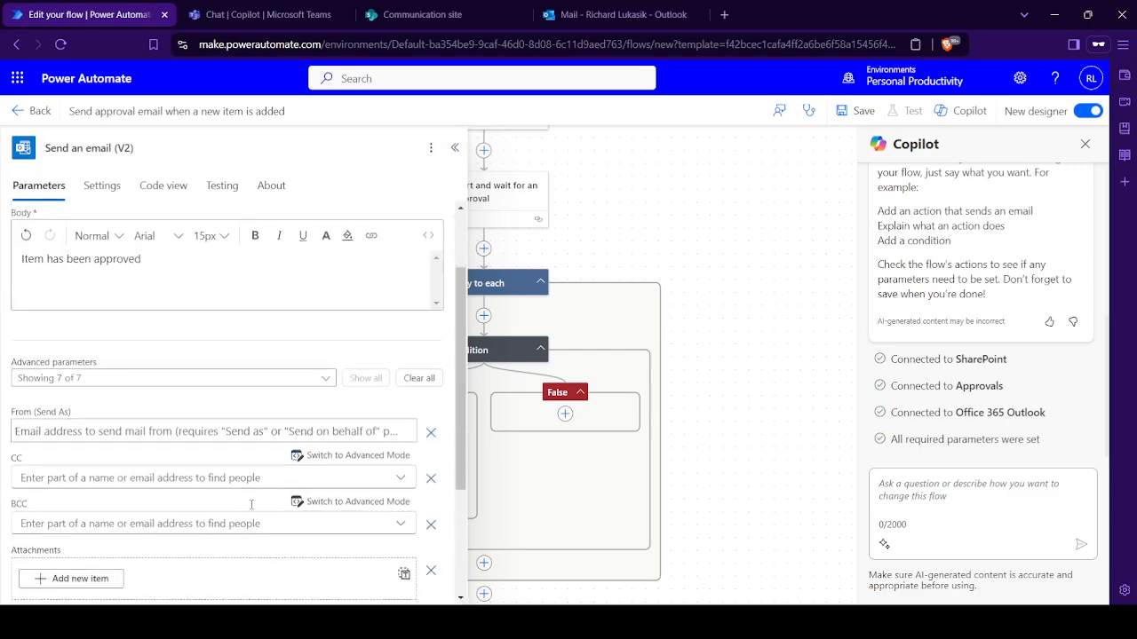
left_click(105, 434)
type("Richard")
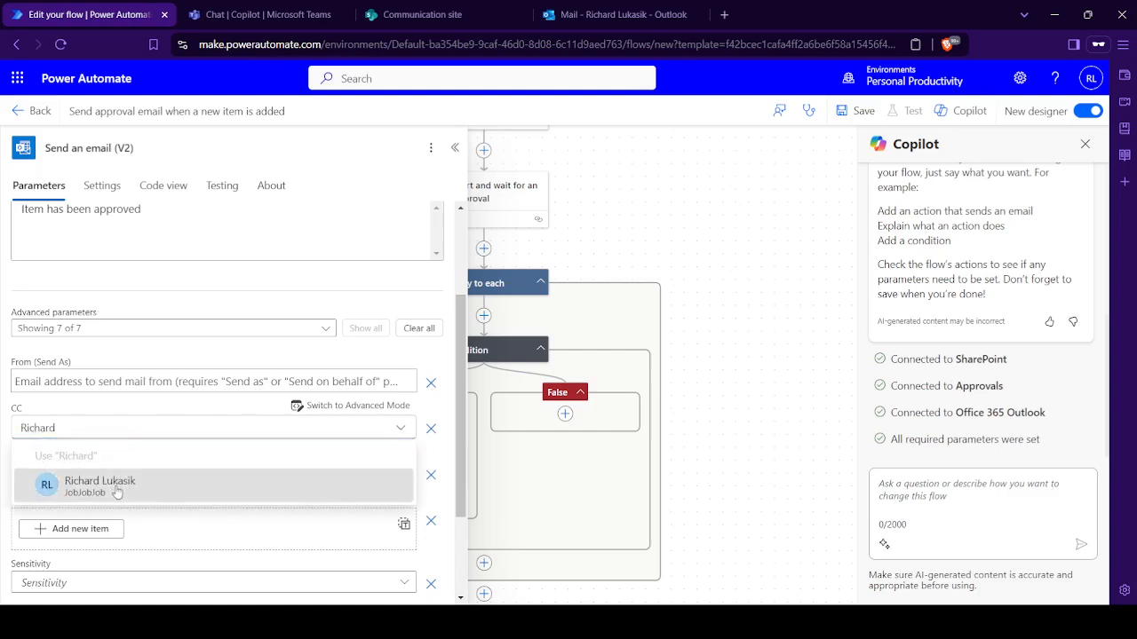
left_click(99, 484)
- Review the To, subject, body and CC settings of the Send an email (V2) action and close its details
scroll(198, 319, "up", 3)
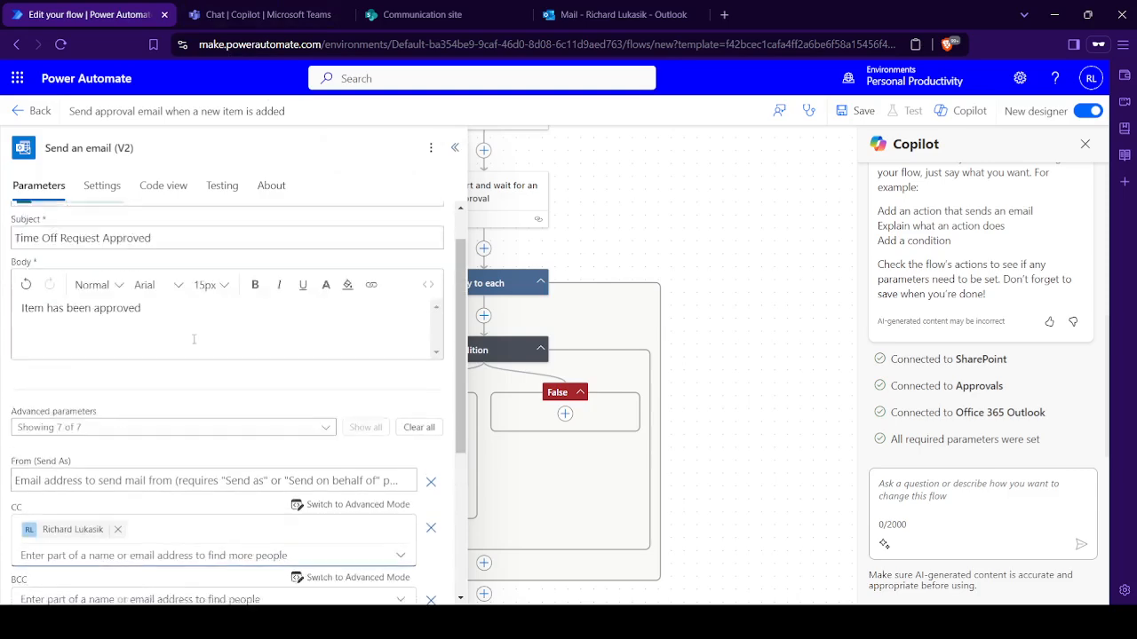
scroll(169, 336, "down", 3)
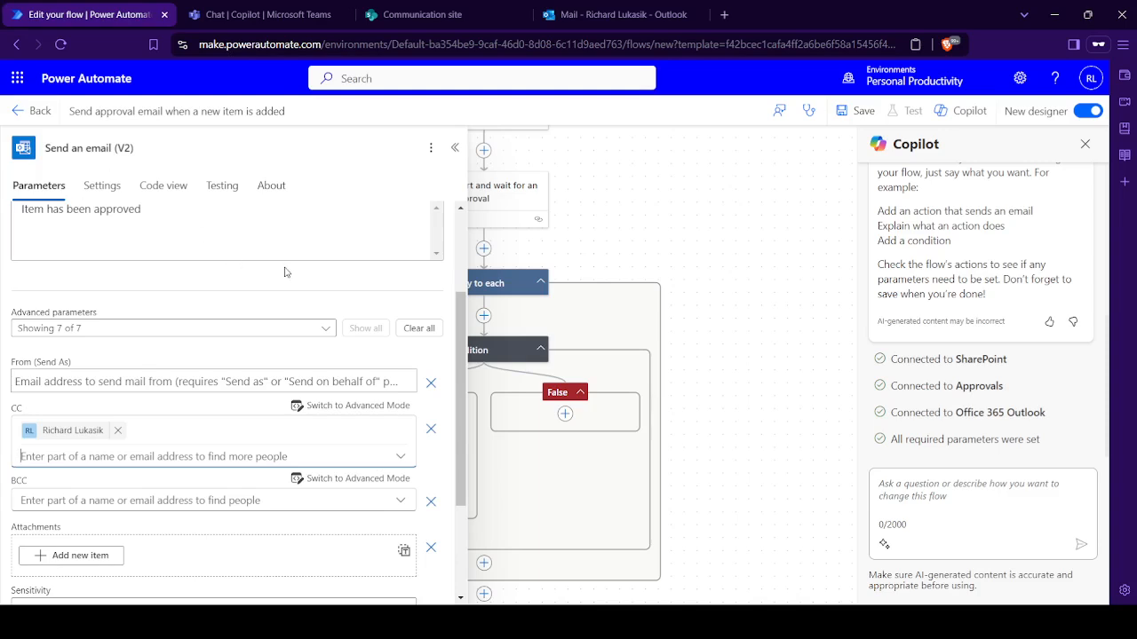
scroll(197, 388, "up", 3)
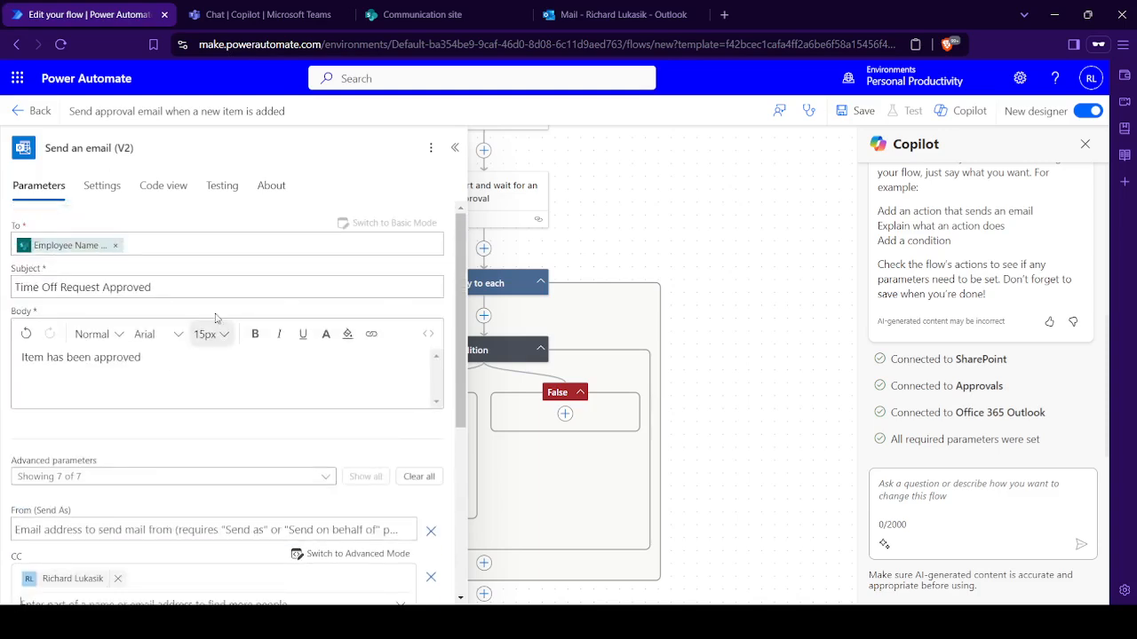
scroll(249, 373, "down", 3)
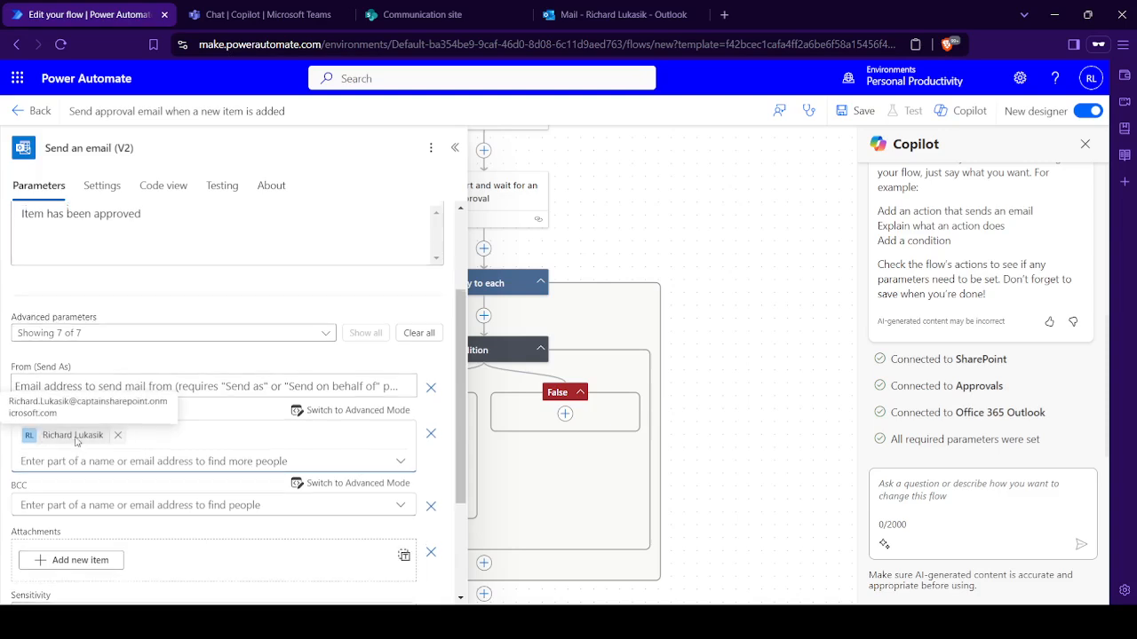
scroll(105, 437, "up", 1)
scroll(140, 363, "up", 1)
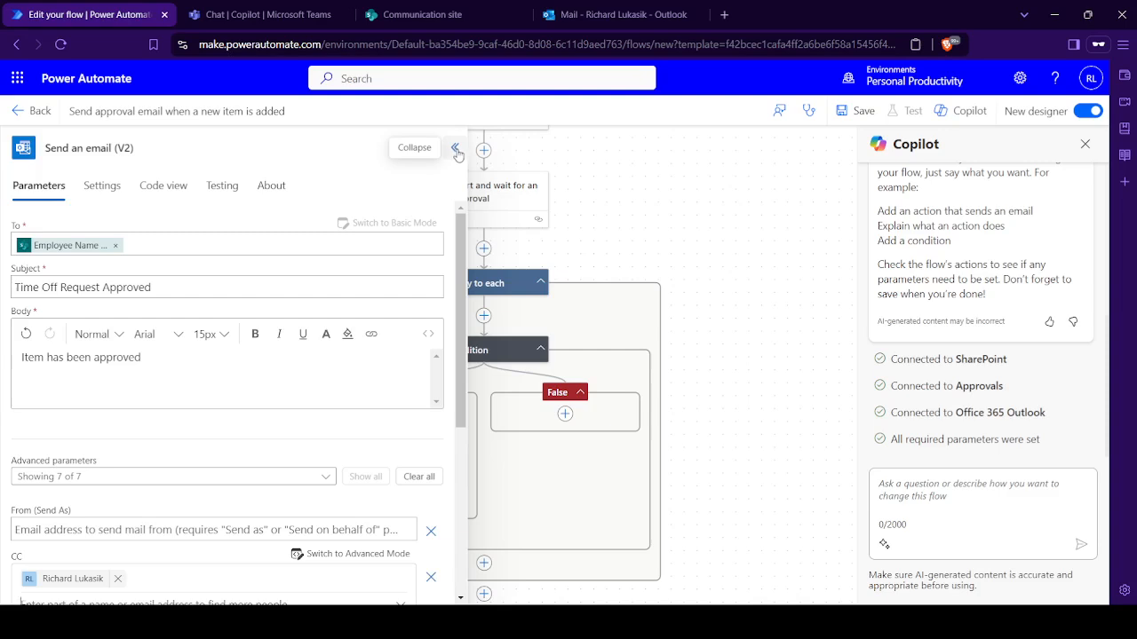
scroll(152, 474, "down", 1)
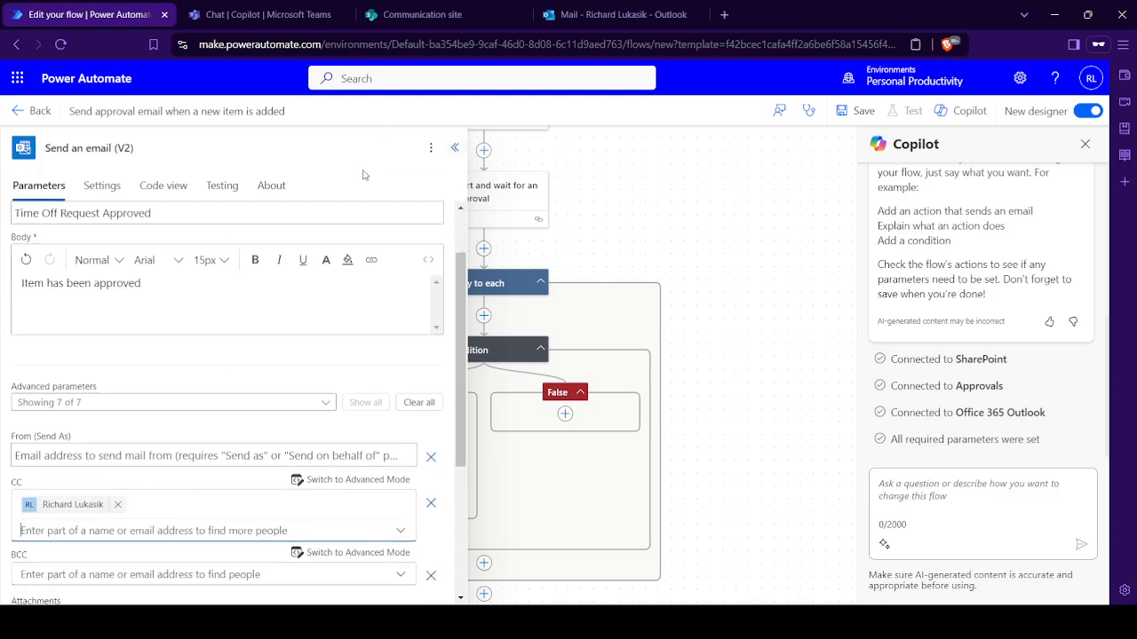
left_click(454, 147)
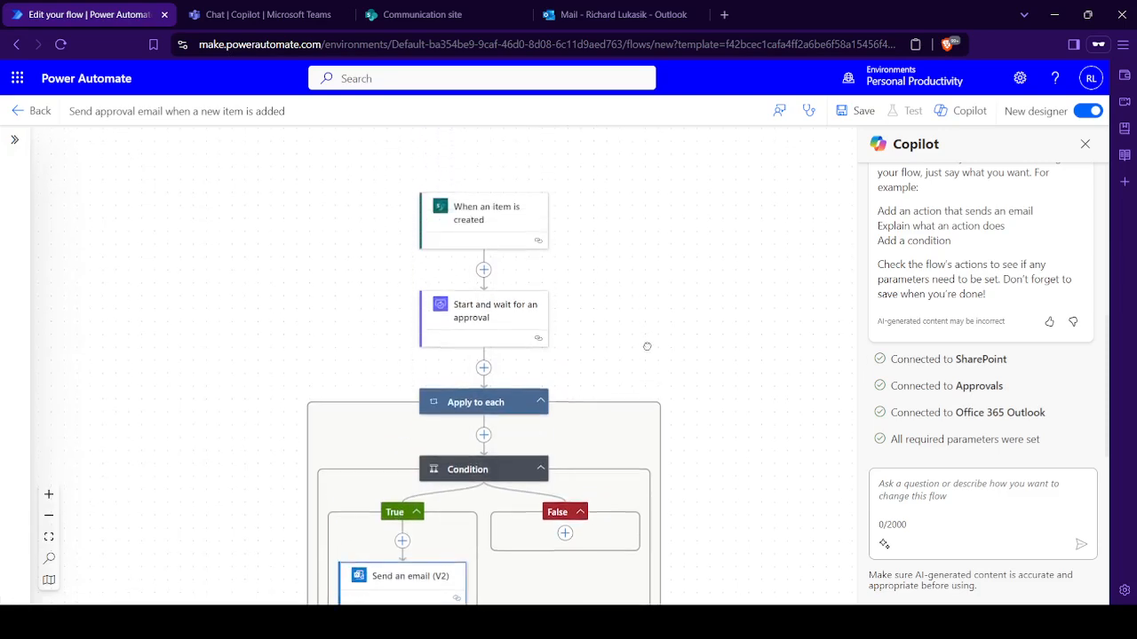
- Add a SharePoint Update item action after Send an email (V2) in the True branch
scroll(646, 346, "down", 2)
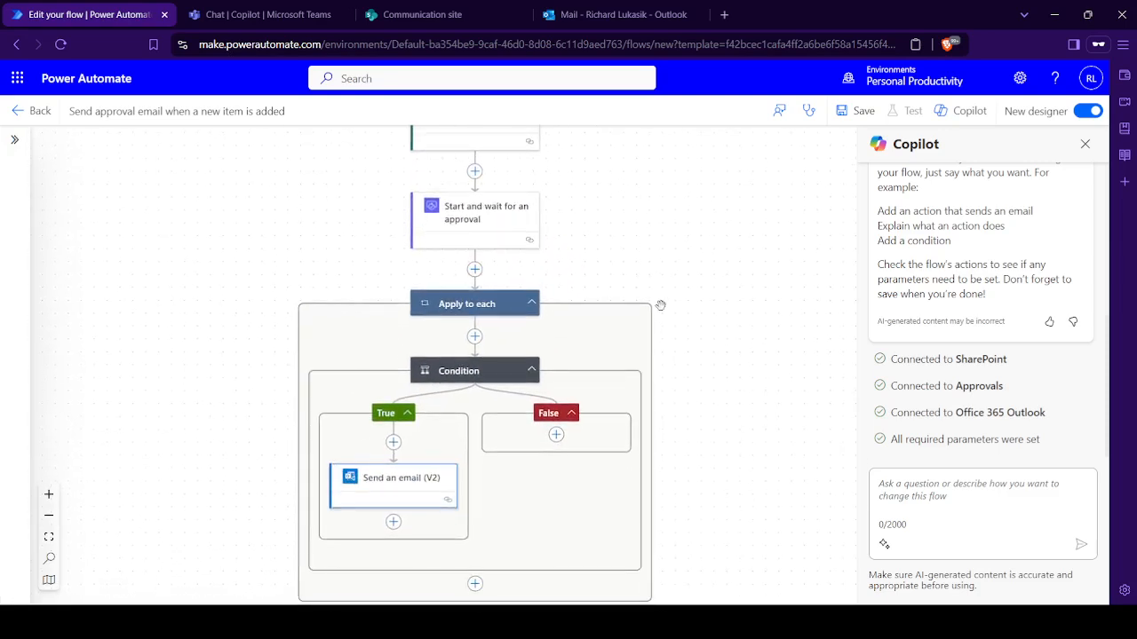
scroll(642, 269, "down", 1)
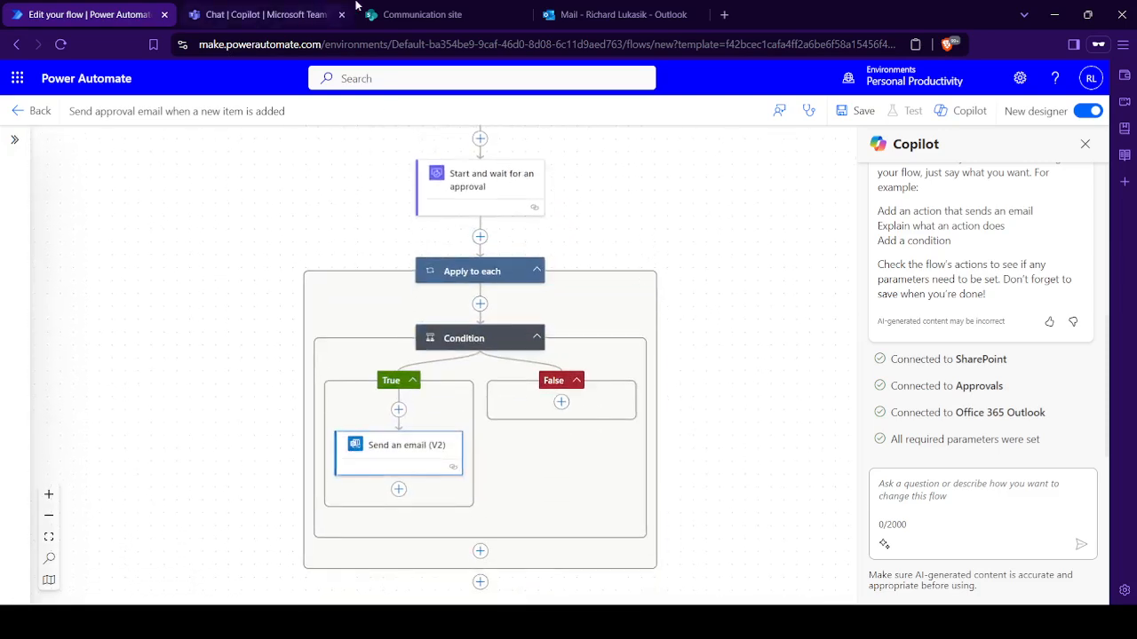
left_click(380, 12)
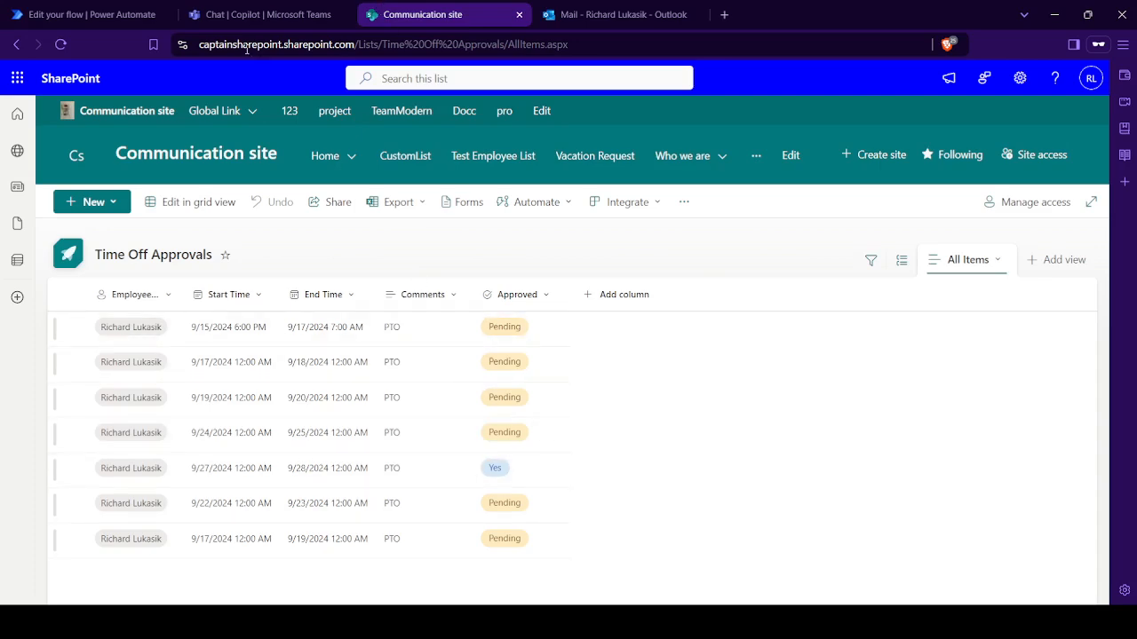
left_click(91, 7)
left_click(398, 489)
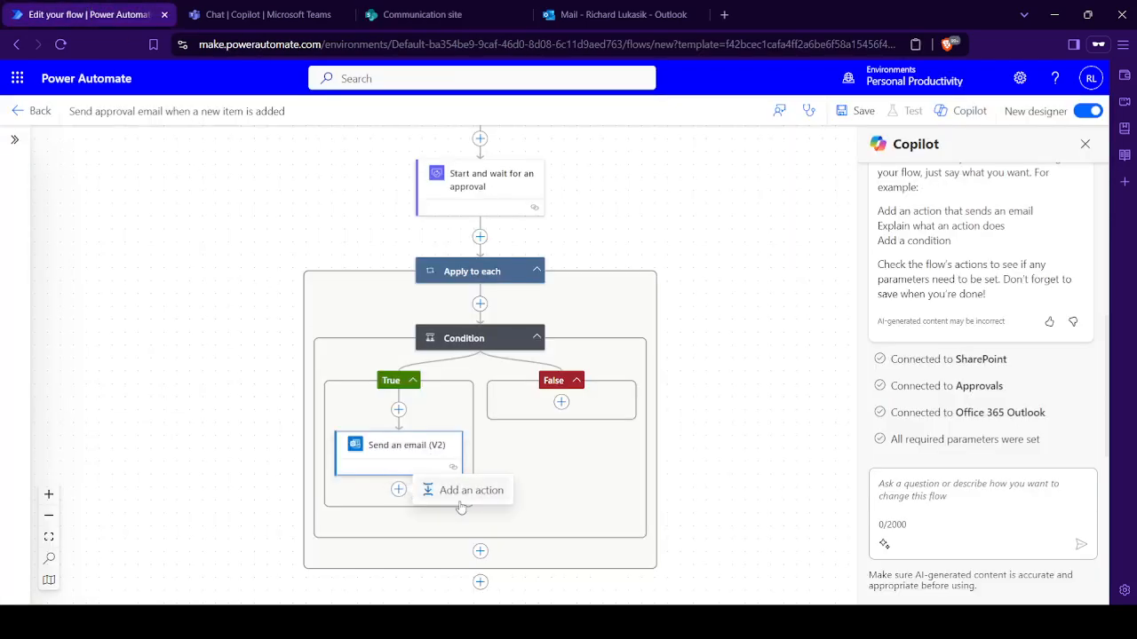
left_click(466, 490)
type("update")
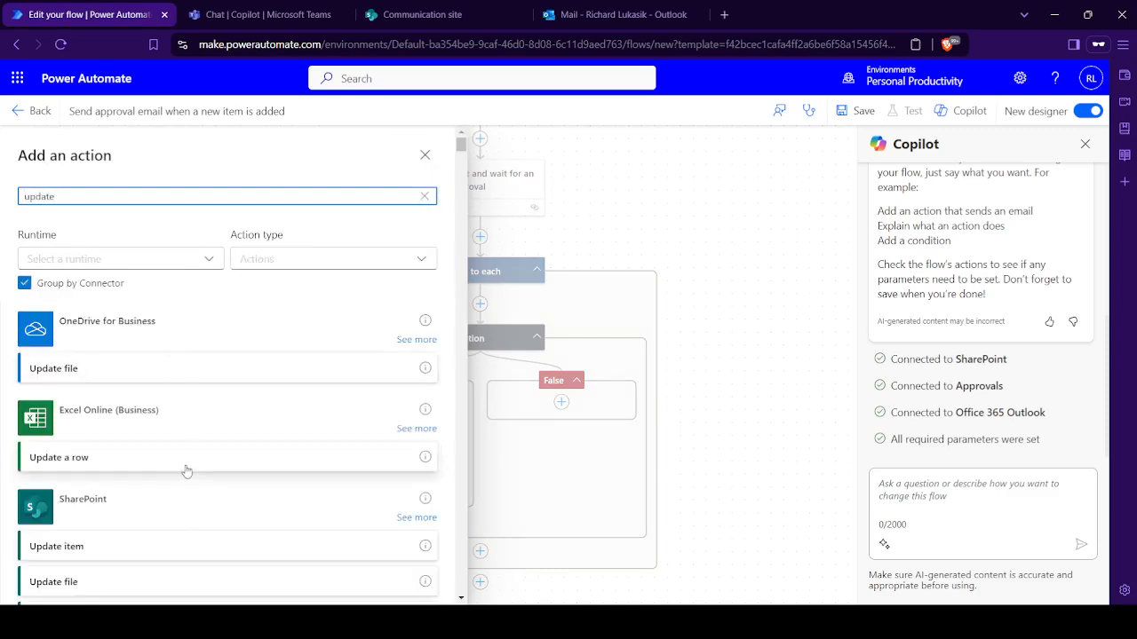
left_click(172, 556)
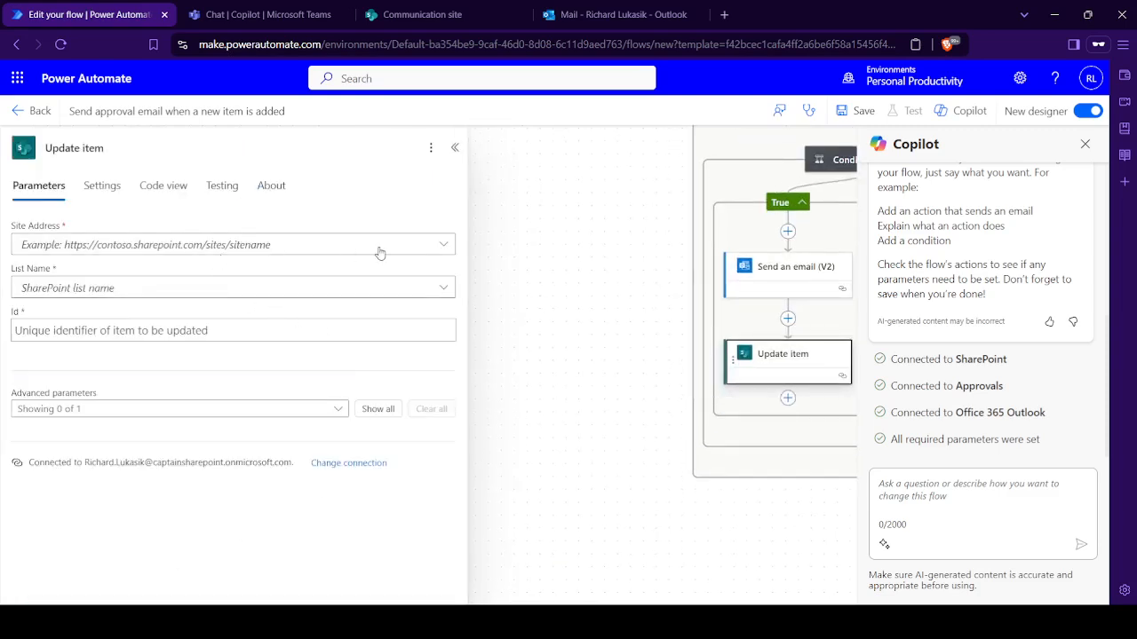
- Configure Update item with the Communication site, the Time Off Approvals list and the ID value from the "When an item is created" trigger
left_click(429, 245)
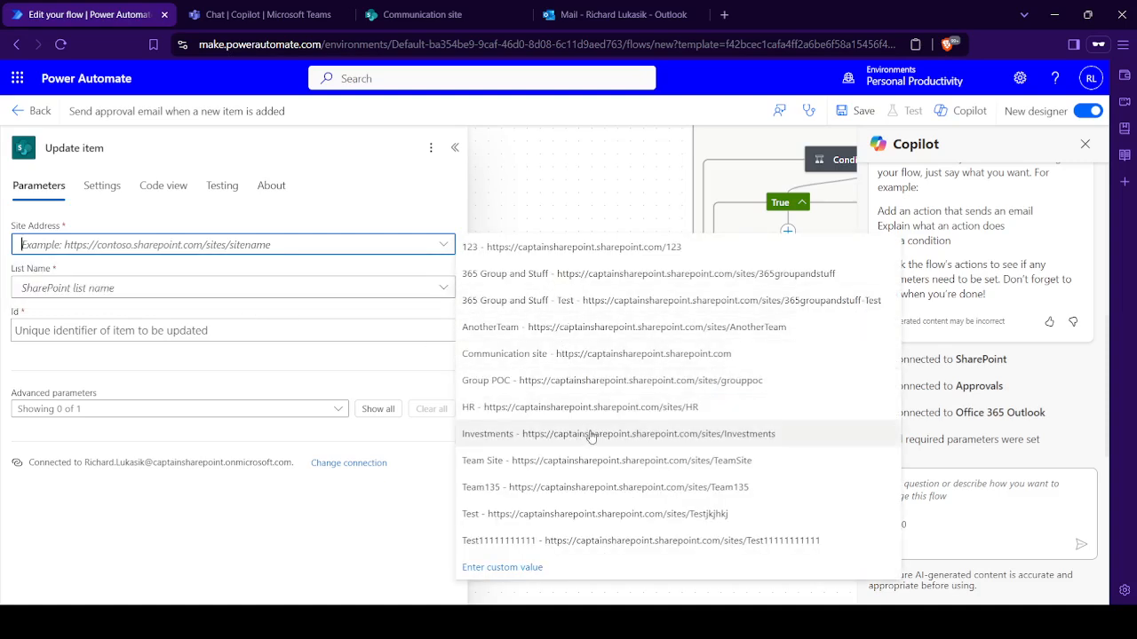
left_click(605, 357)
left_click(252, 287)
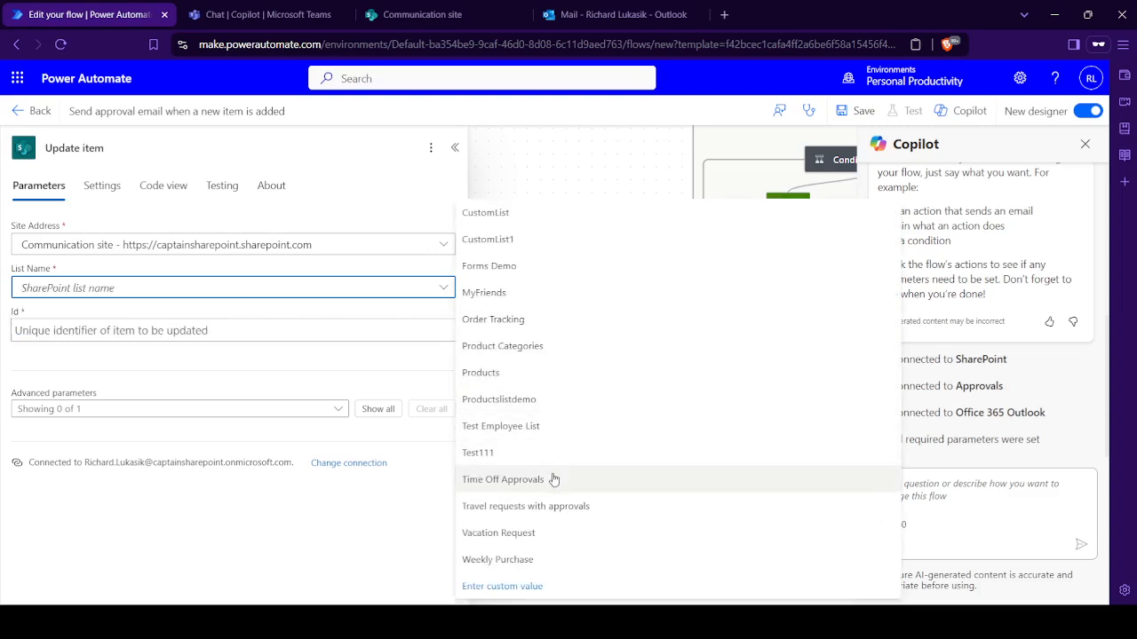
left_click(552, 479)
left_click(275, 329)
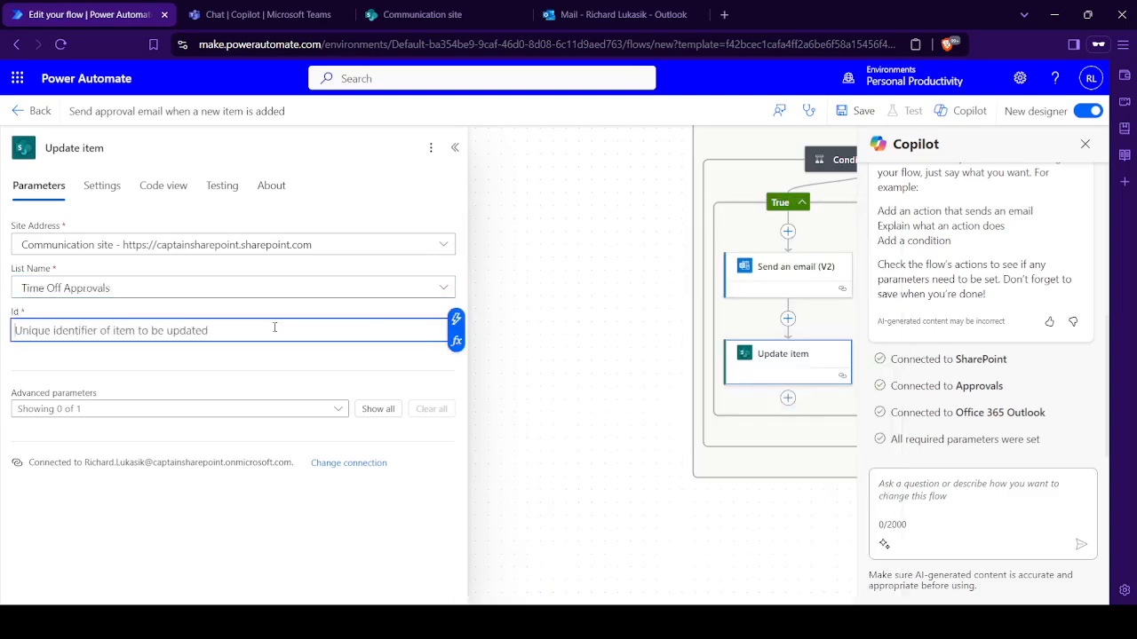
left_click(459, 330)
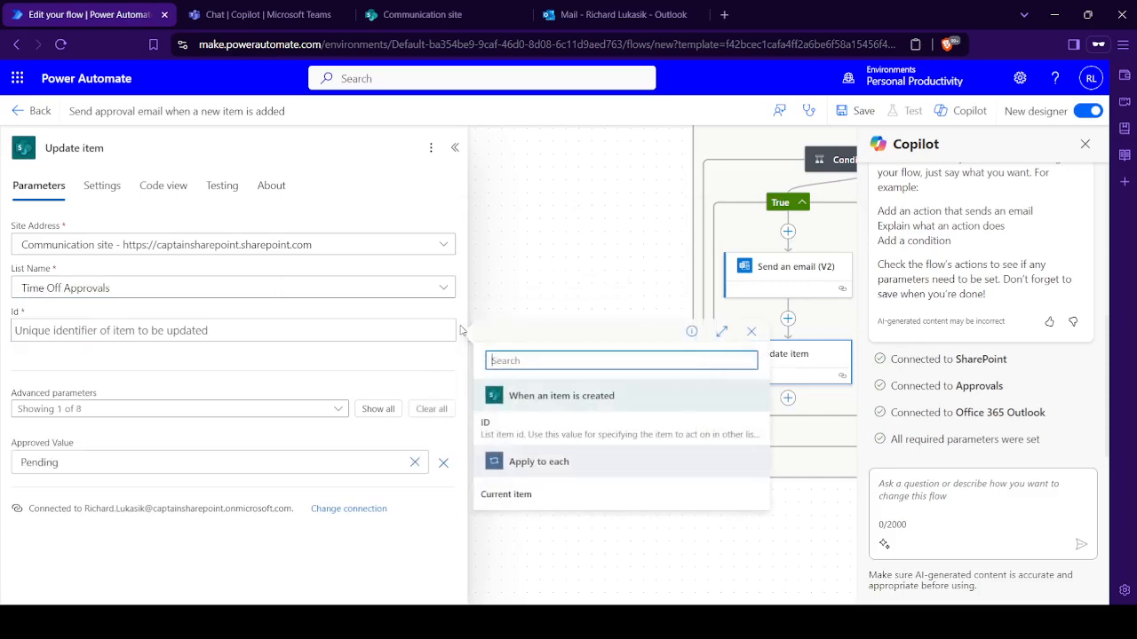
left_click(591, 430)
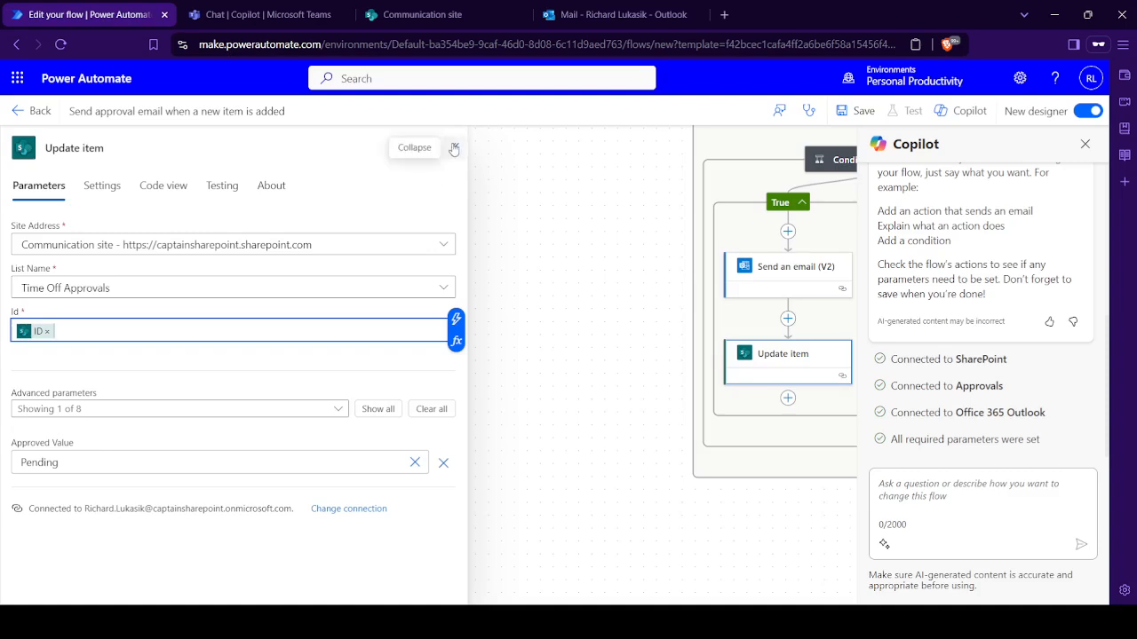
- Set the Update item action's Approved Value to Yes
left_click(354, 464)
double_click(353, 465)
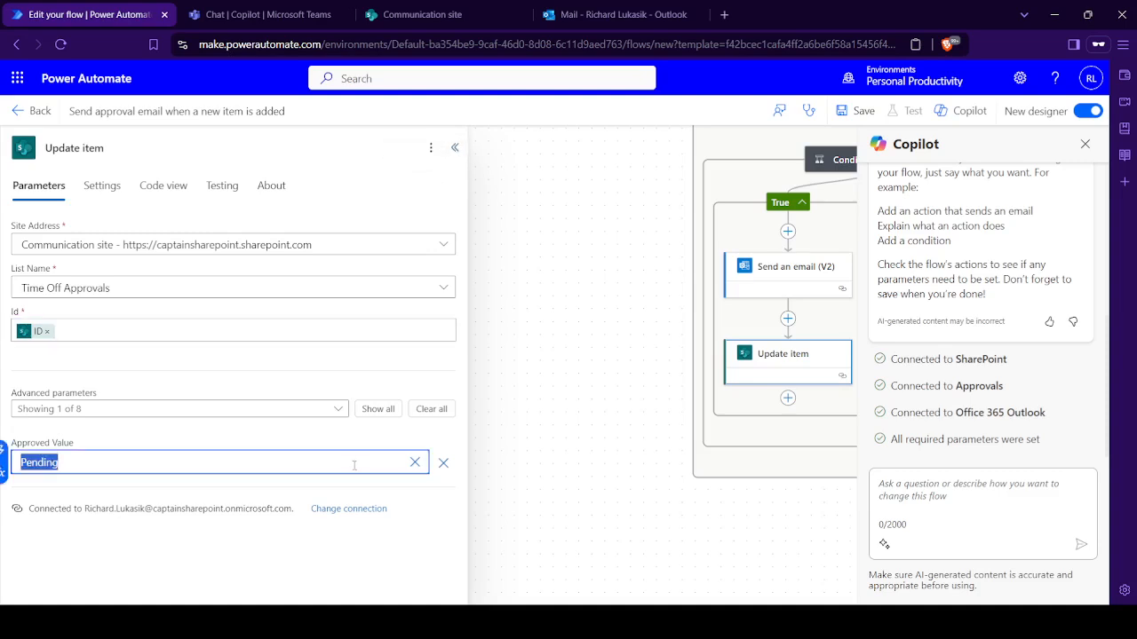
type("Yes")
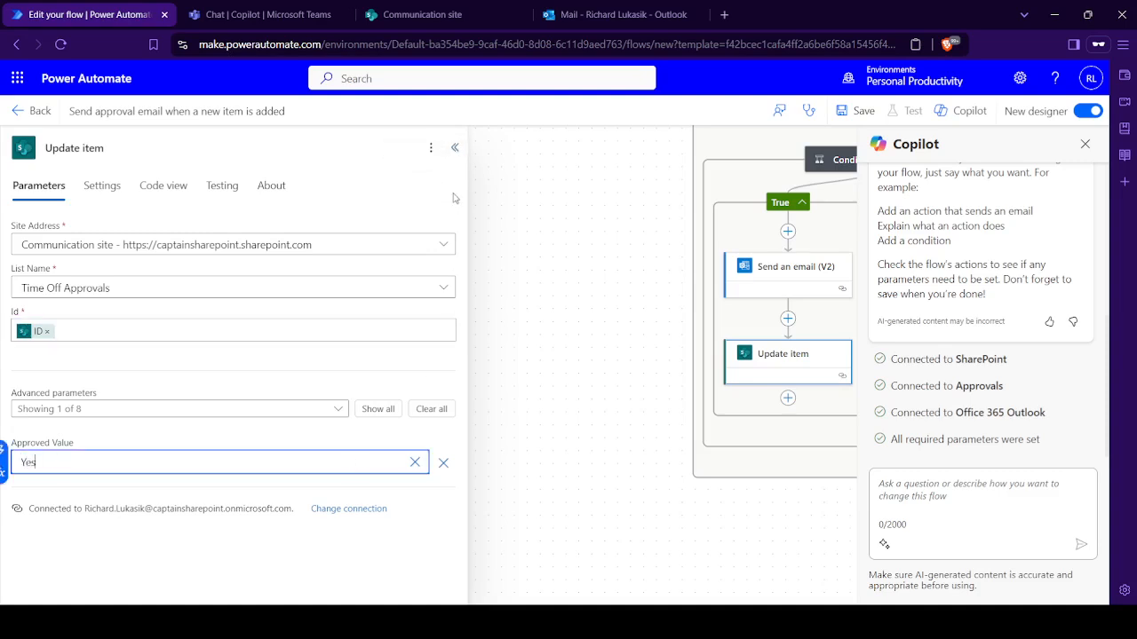
- Add a SharePoint Update item action to the False branch of the Condition
left_click(454, 147)
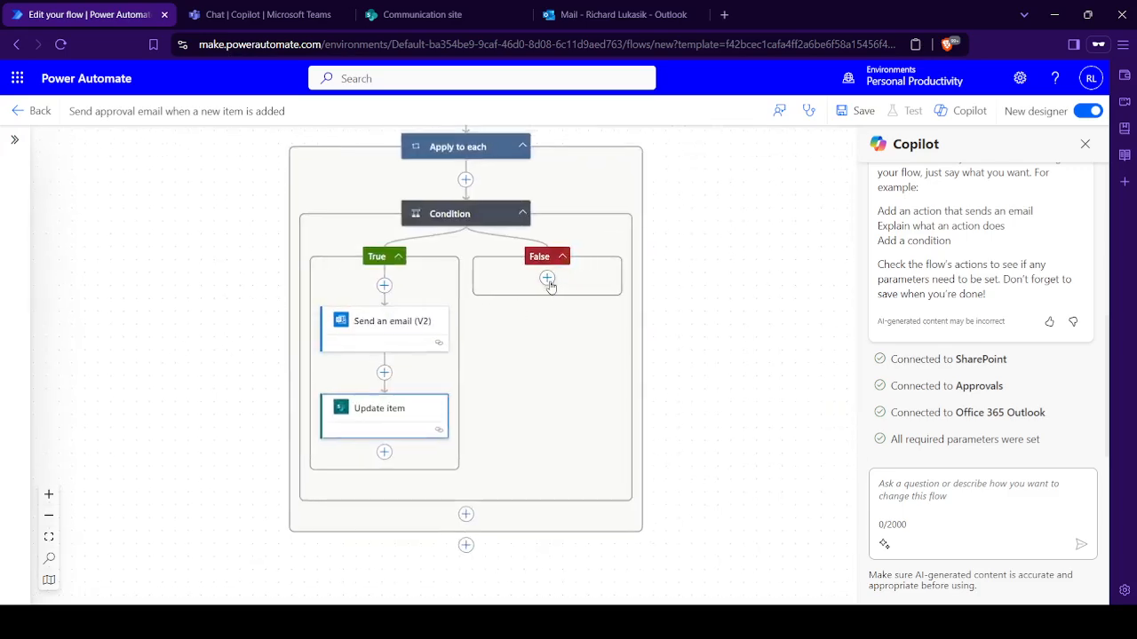
left_click(548, 279)
left_click(593, 278)
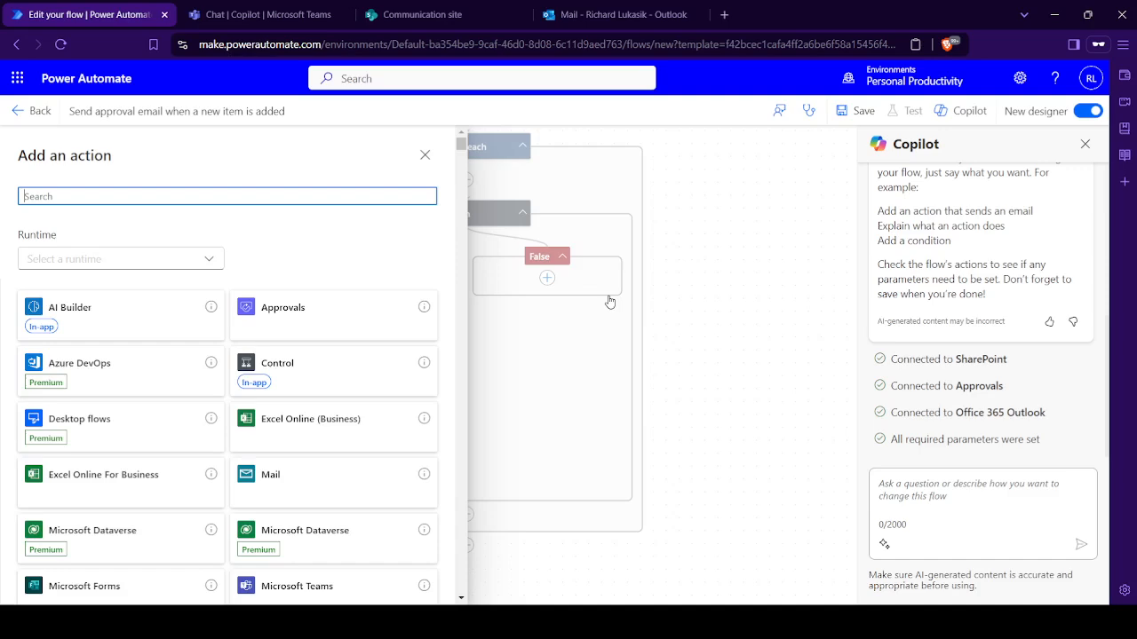
type("update")
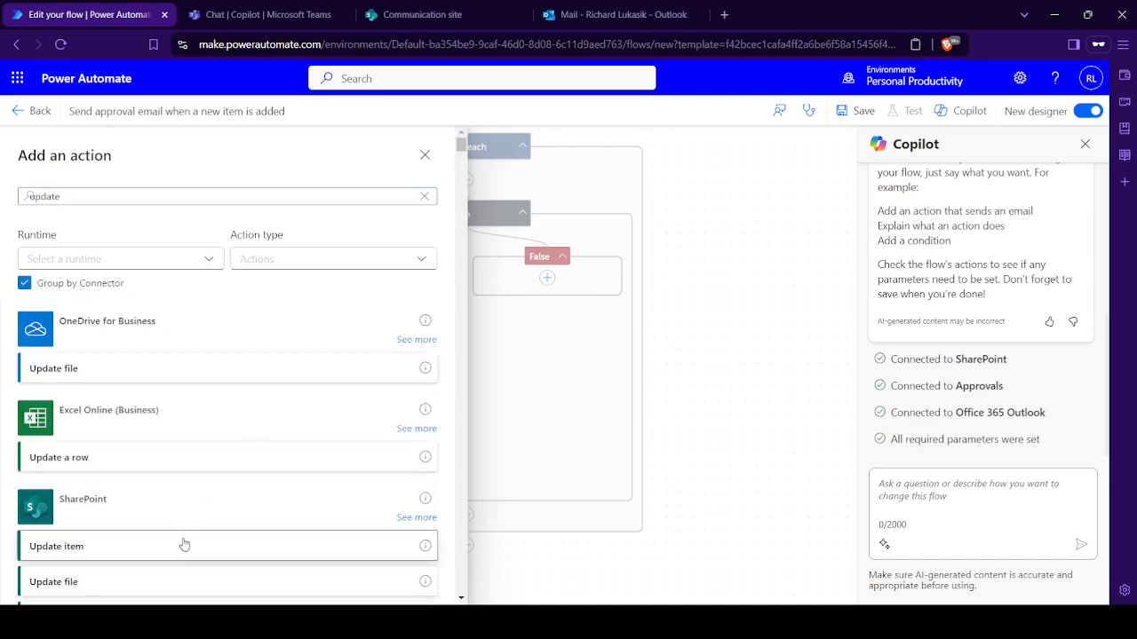
left_click(183, 545)
- Configure the False branch's Update item action with the Communication site, the Time Off Approvals list and the trigger's ID value
left_click(236, 248)
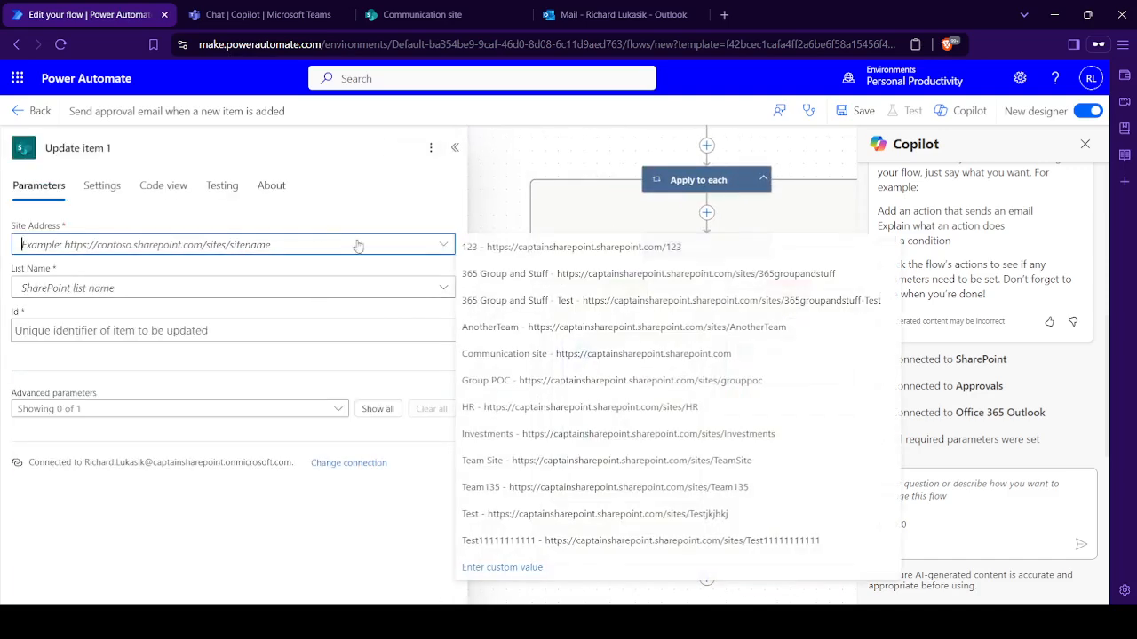
left_click(671, 355)
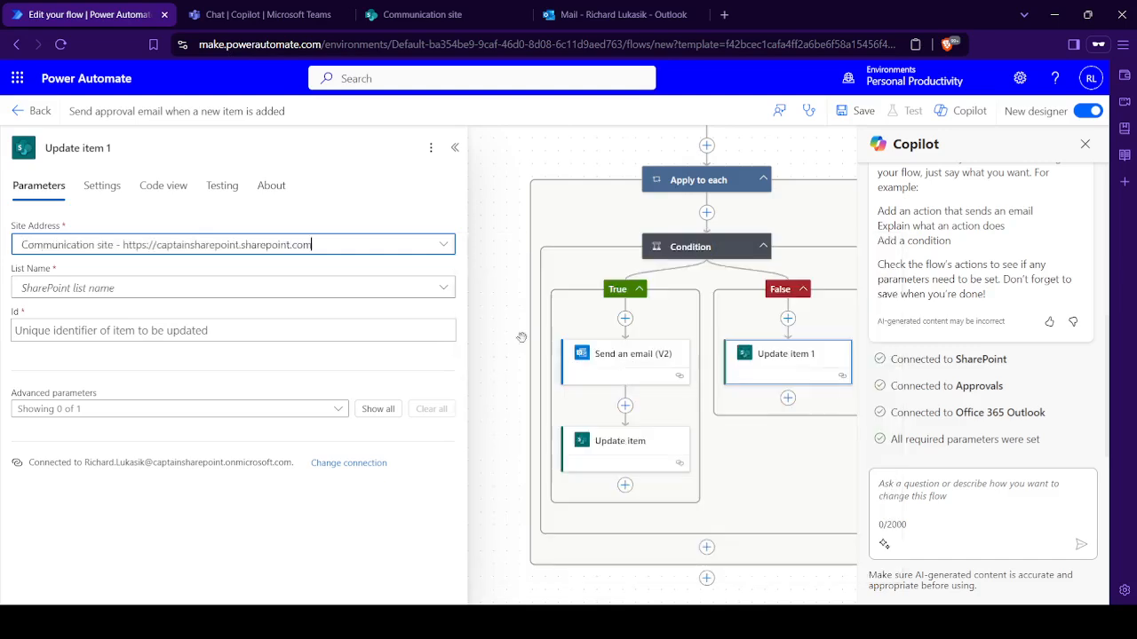
left_click(444, 287)
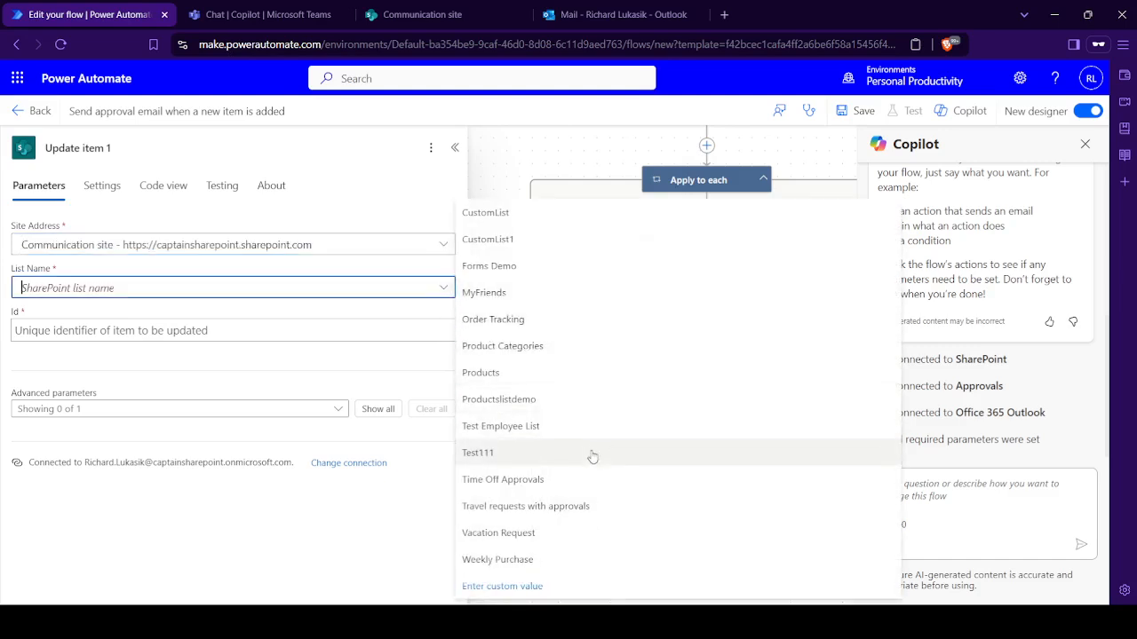
left_click(574, 478)
left_click(217, 336)
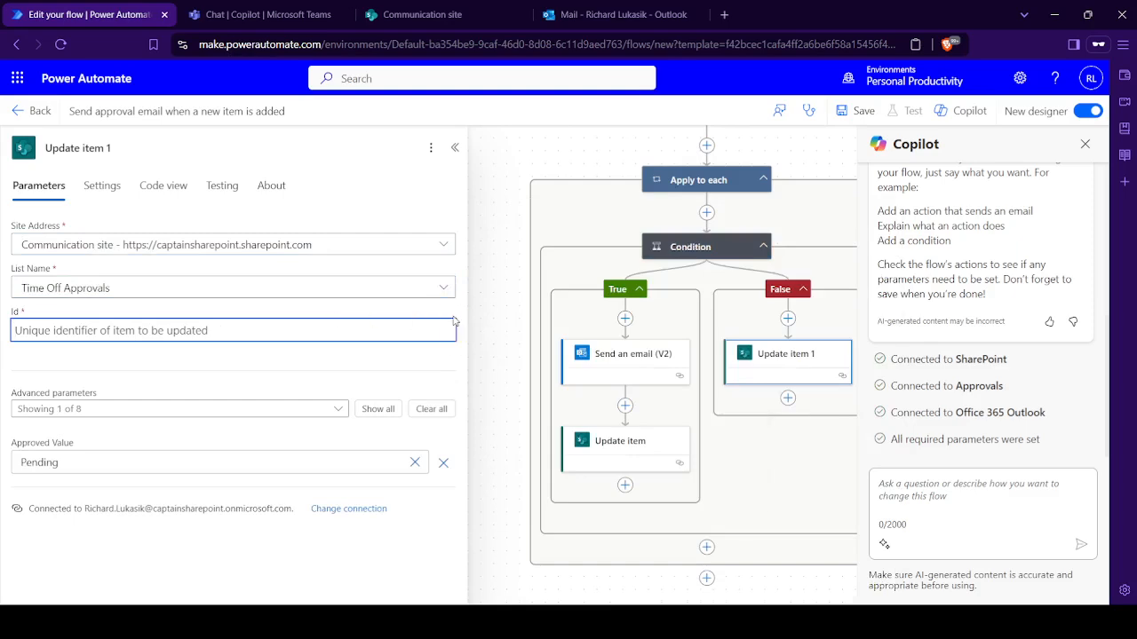
left_click(455, 318)
left_click(549, 430)
- Set the Approved Value of the False branch's Update item action to No and close its details
double_click(208, 461)
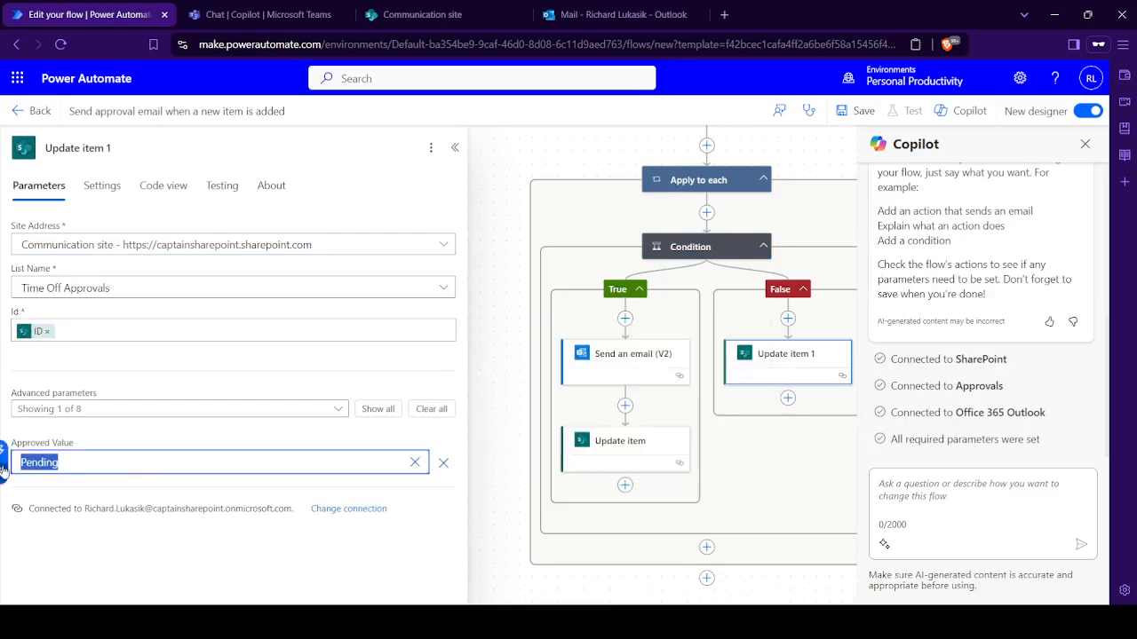
type("No")
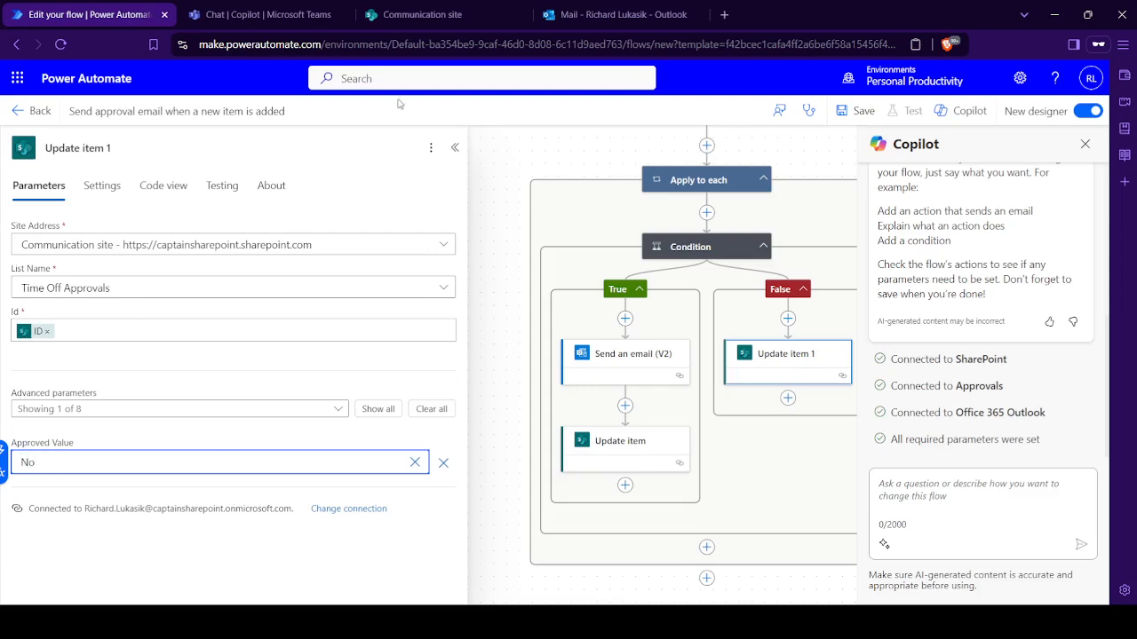
left_click(456, 147)
- Review the Condition expression and the actions in its True and False branches
left_click_drag(511, 175, 342, 297)
left_click(534, 369)
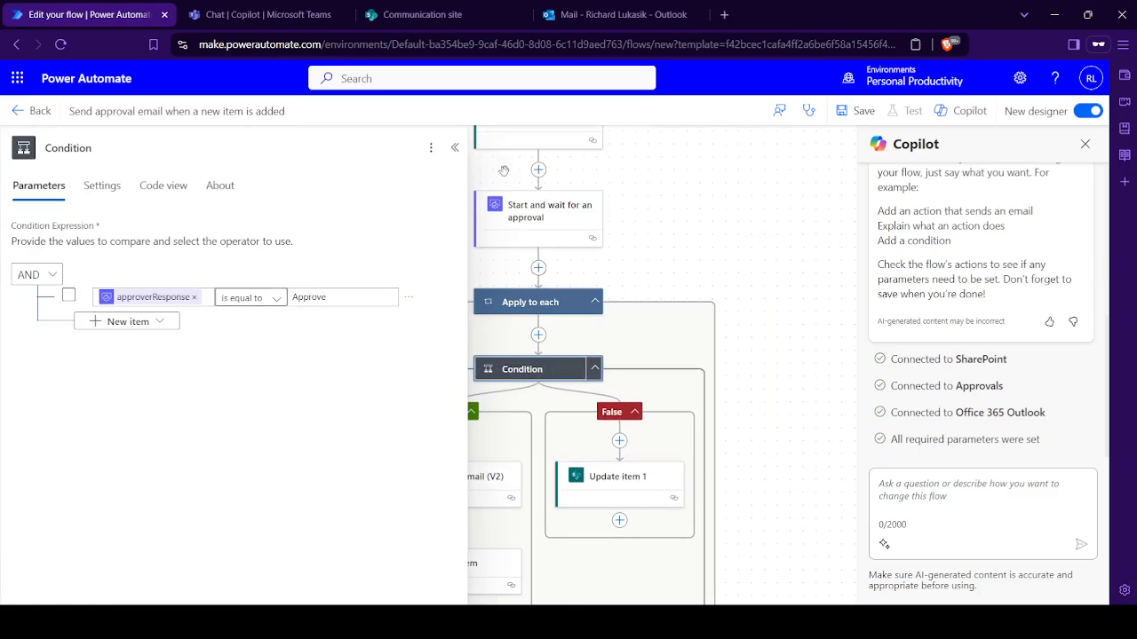
left_click(455, 147)
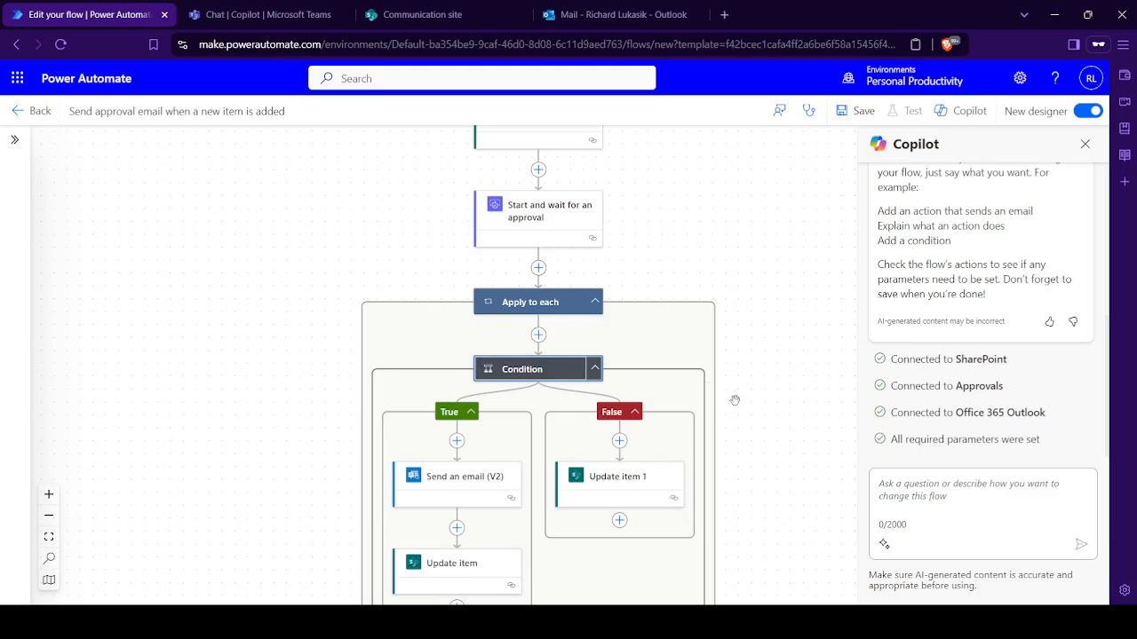
scroll(712, 440, "down", 2)
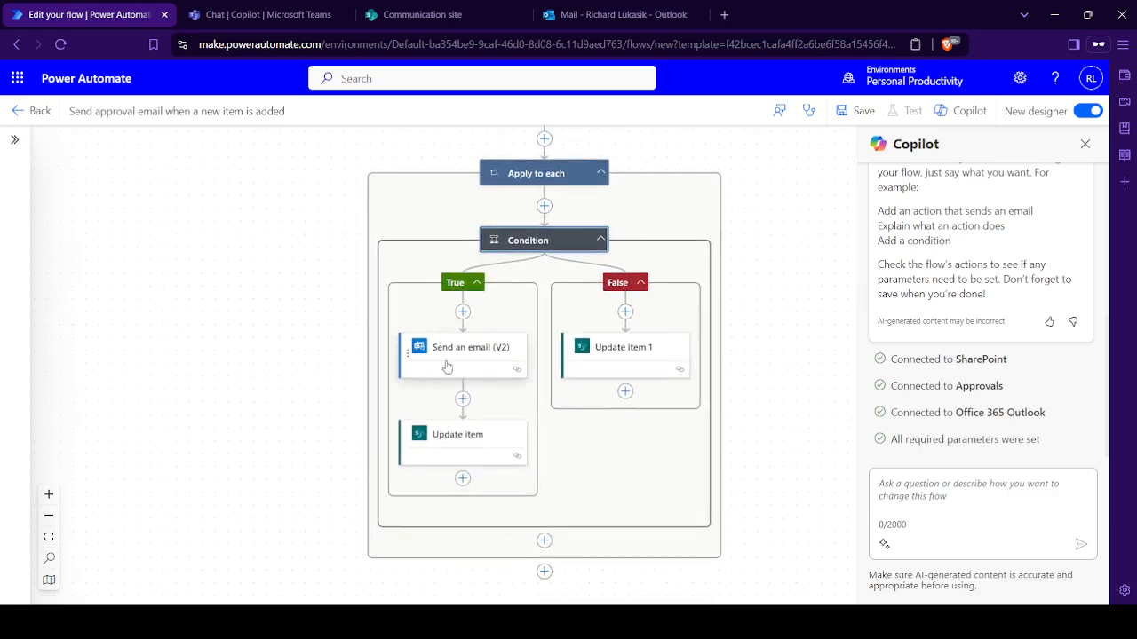
scroll(742, 267, "up", 1)
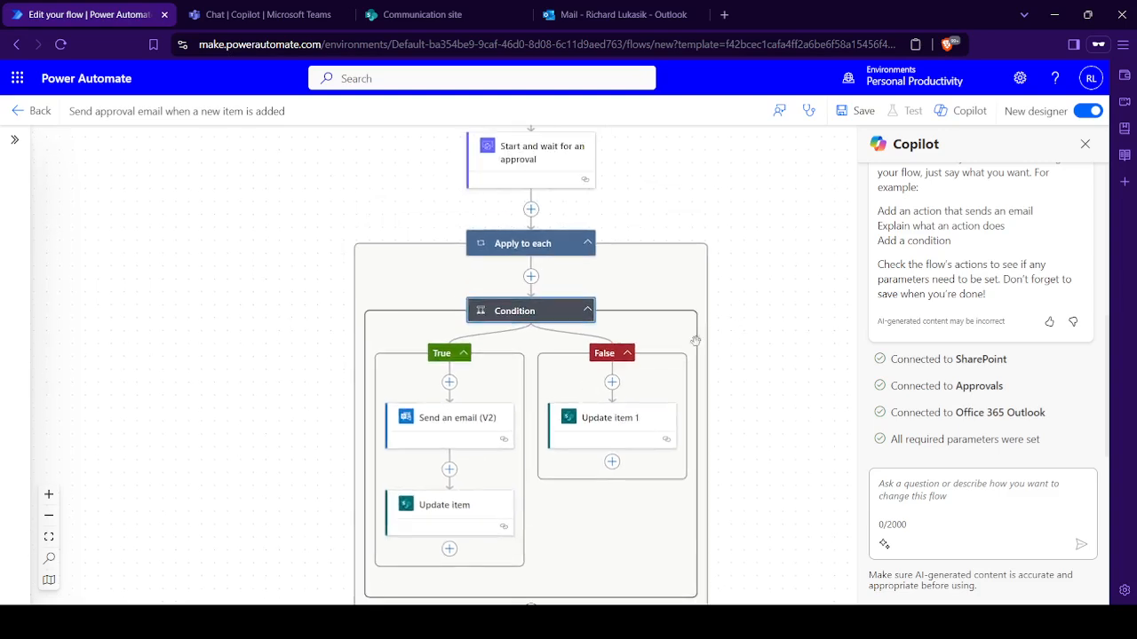
left_click(461, 422)
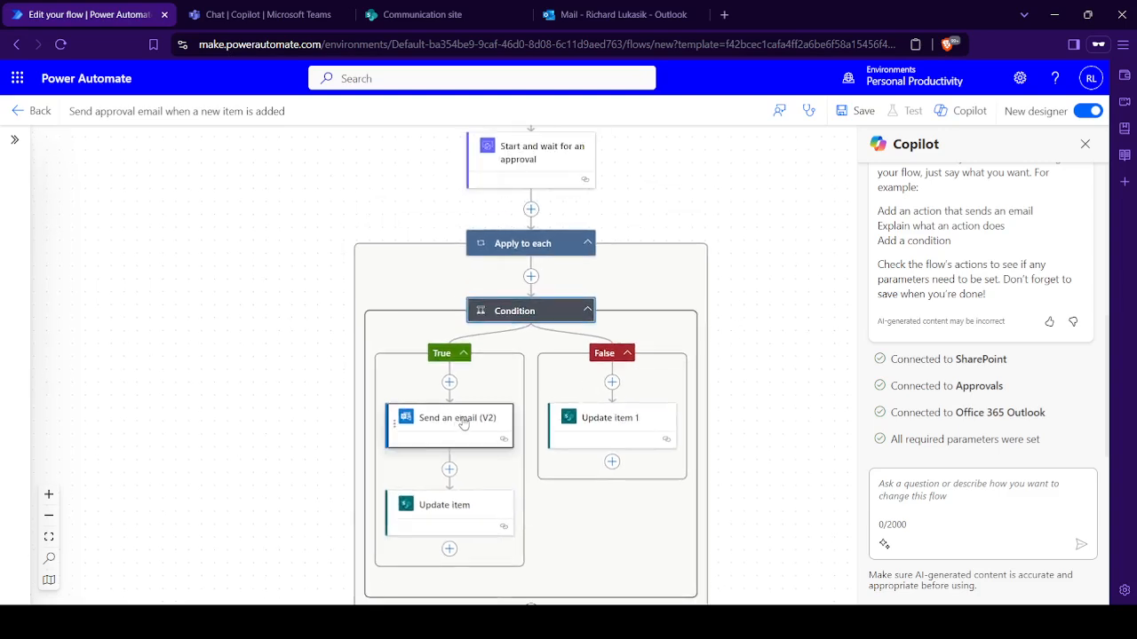
- Insert an Office 365 Outlook Send an email (V2) action before the Update item action in the False branch
left_click(619, 387)
left_click(613, 383)
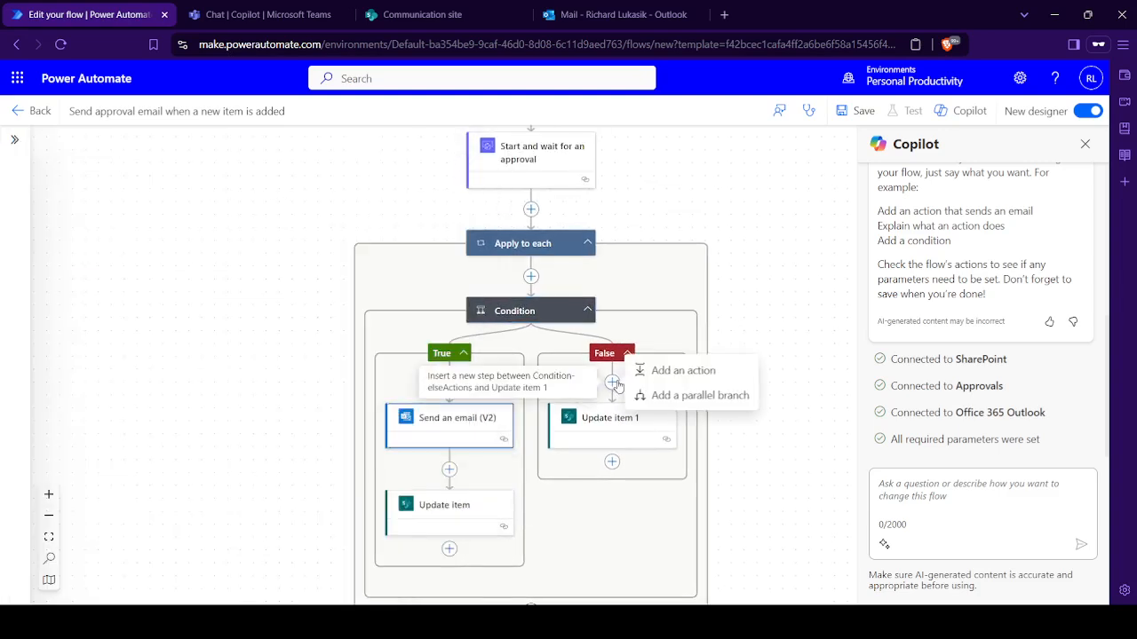
left_click(675, 370)
type("send email")
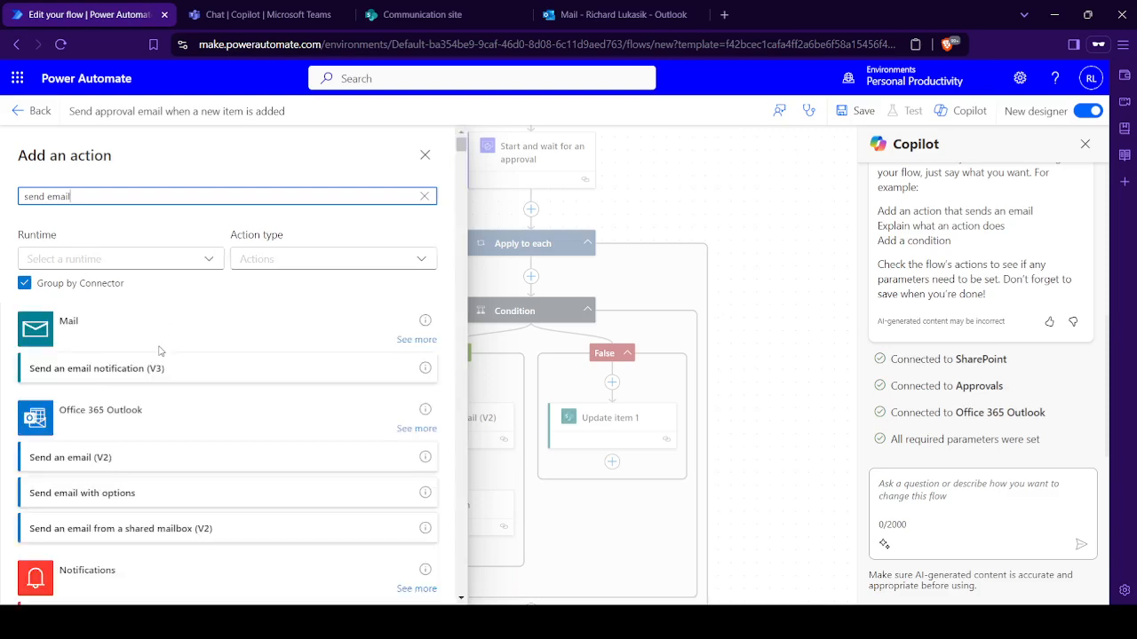
left_click(208, 440)
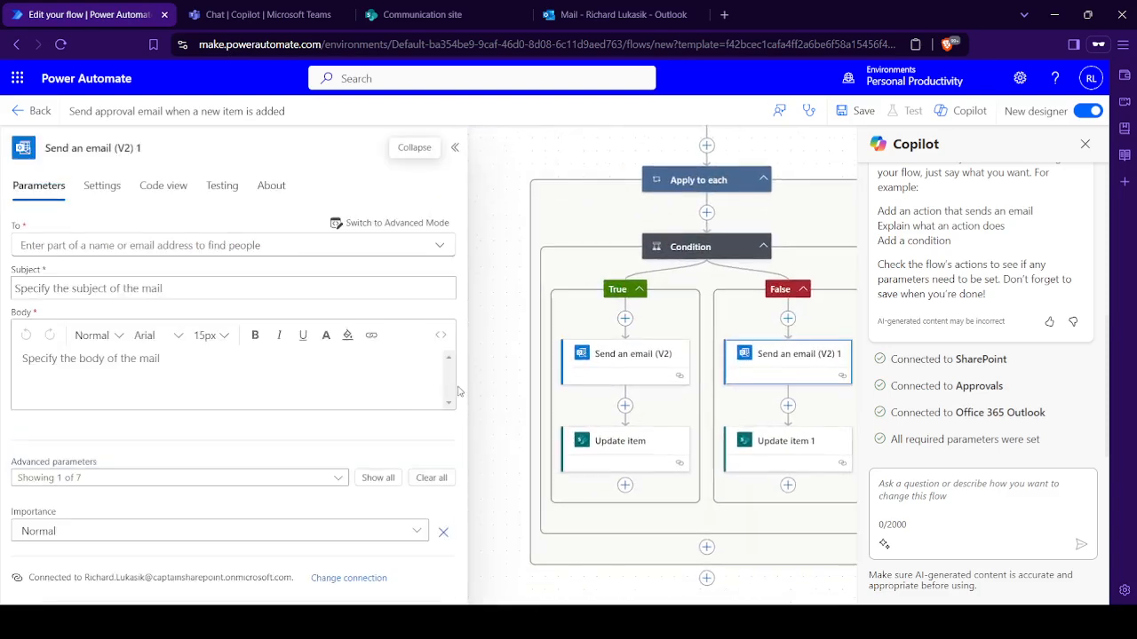
- Switch the new email's recipient to advanced mode and set To to Employee Name Email from the "When an item is created" trigger
left_click(305, 249)
type("empl")
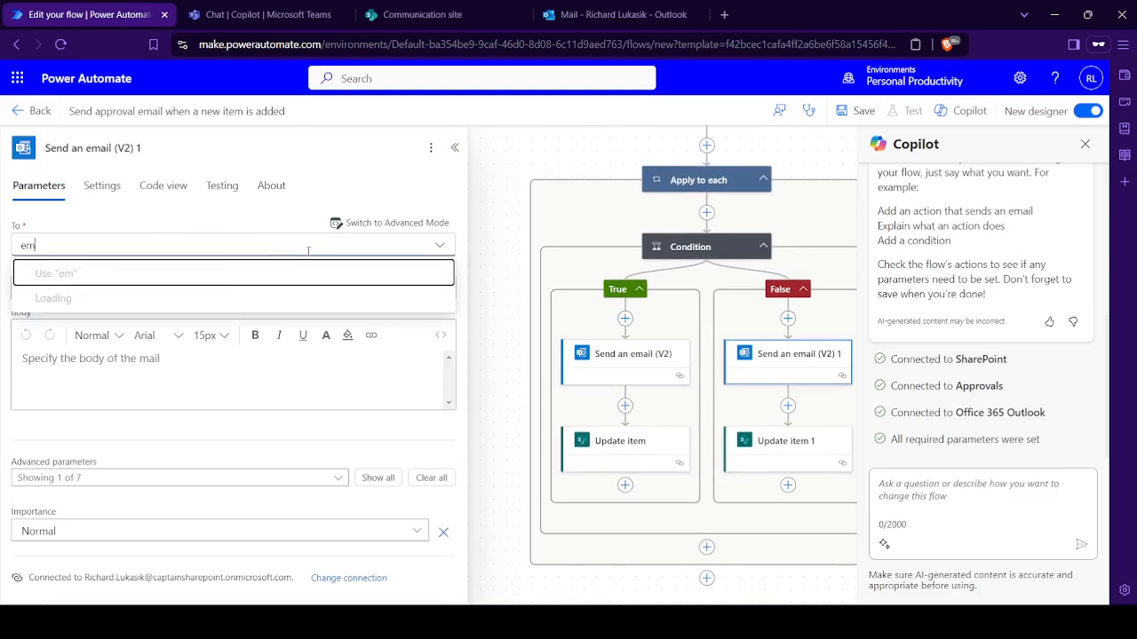
left_click(382, 226)
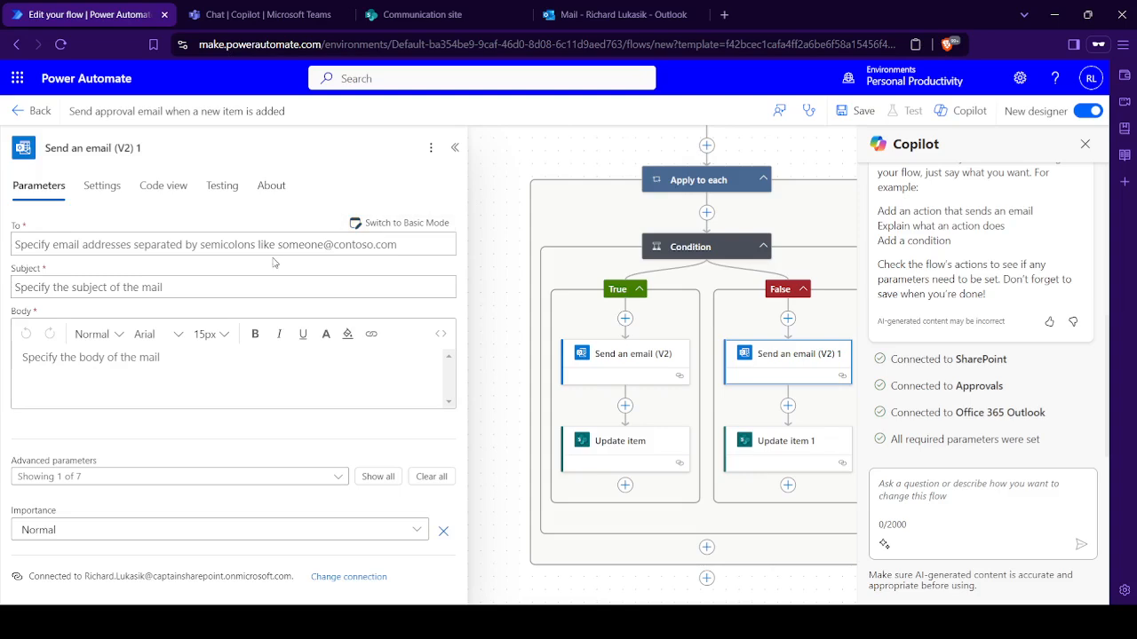
left_click(270, 247)
left_click(456, 232)
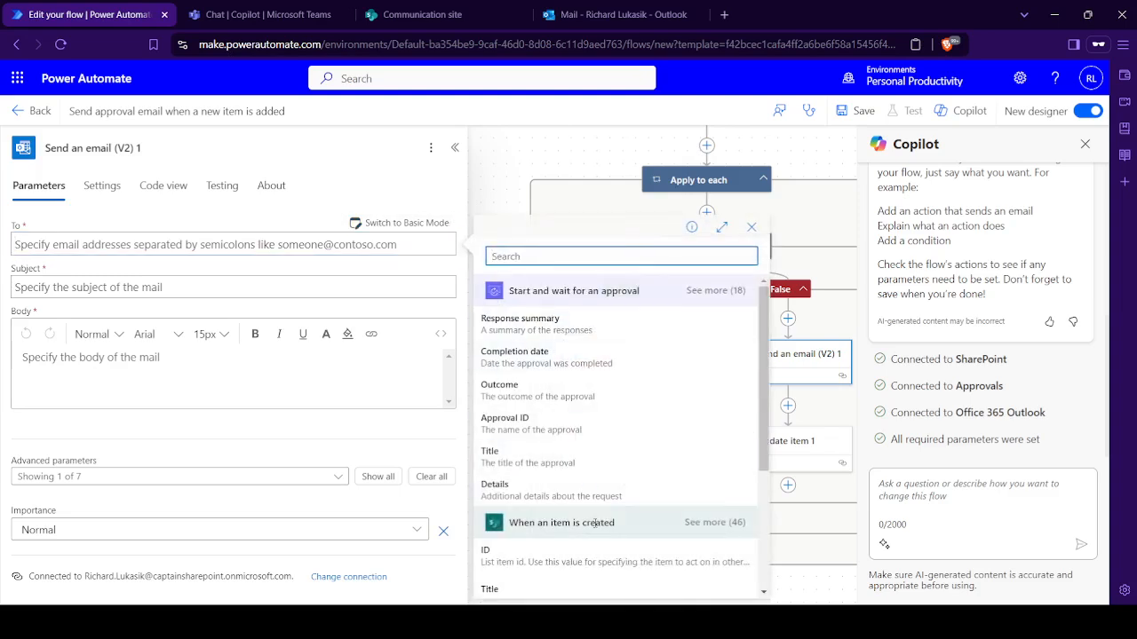
scroll(588, 506, "down", 3)
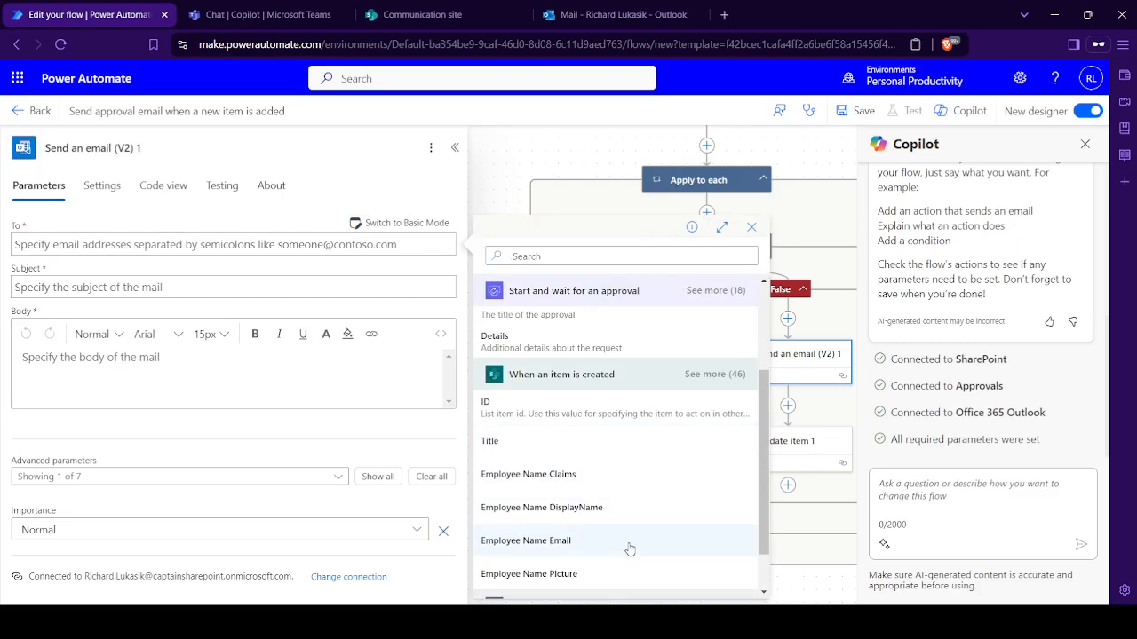
left_click(629, 546)
- Enter "Time off Request Not Approved" as both subject and body of the False branch's email and close its details
left_click(223, 287)
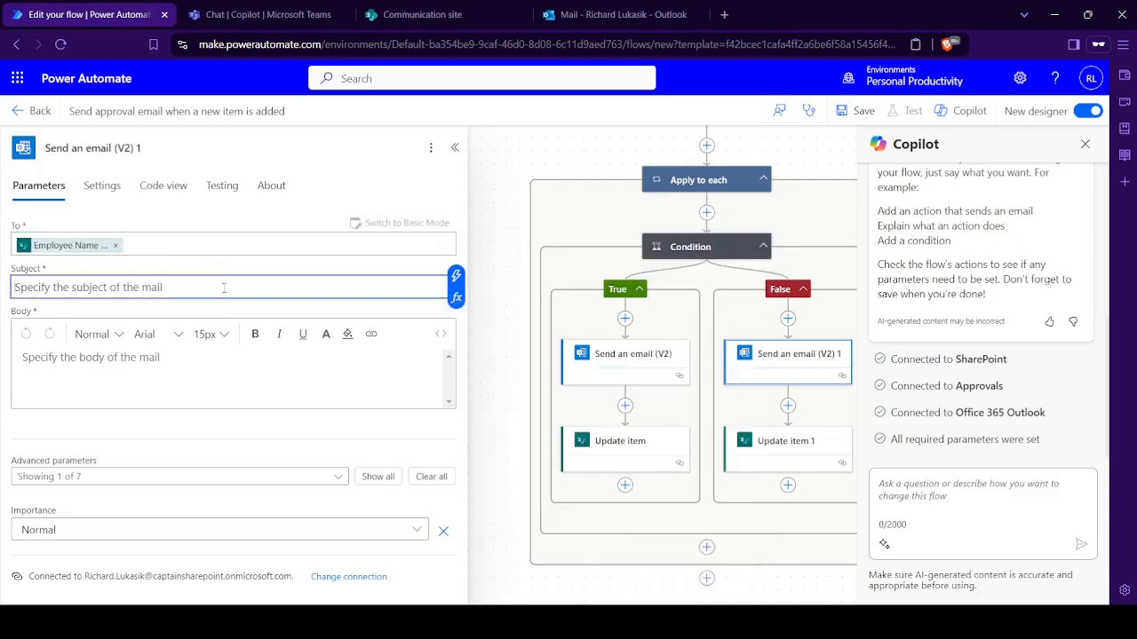
type("Time off Request Not Approved")
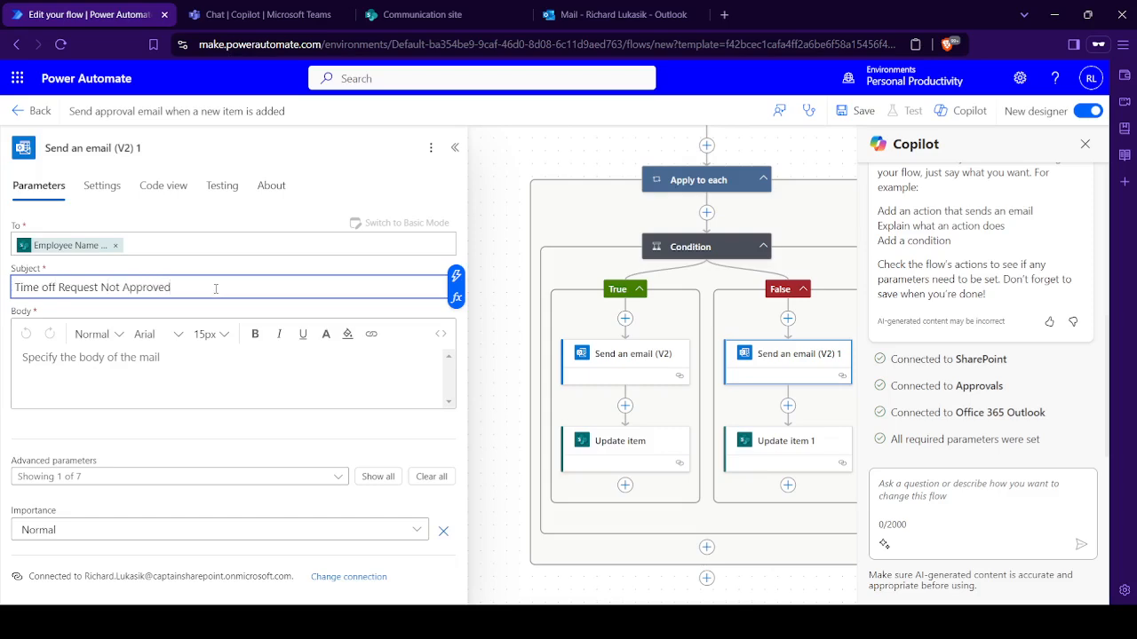
key("ctrl+a")
key("ctrl+c")
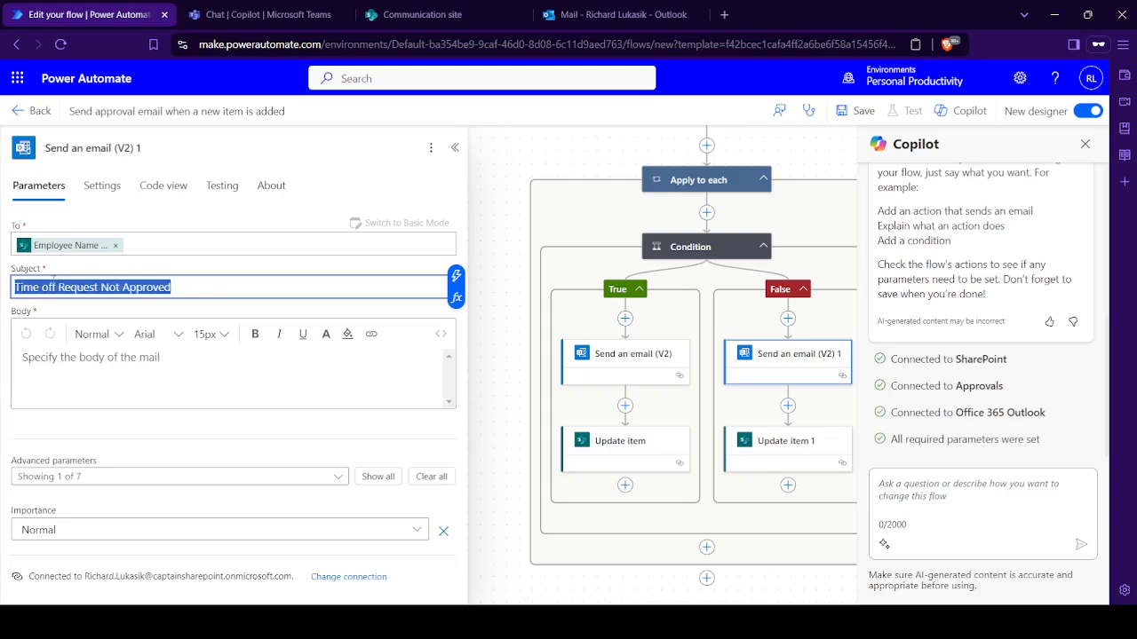
left_click(101, 357)
key("ctrl+v")
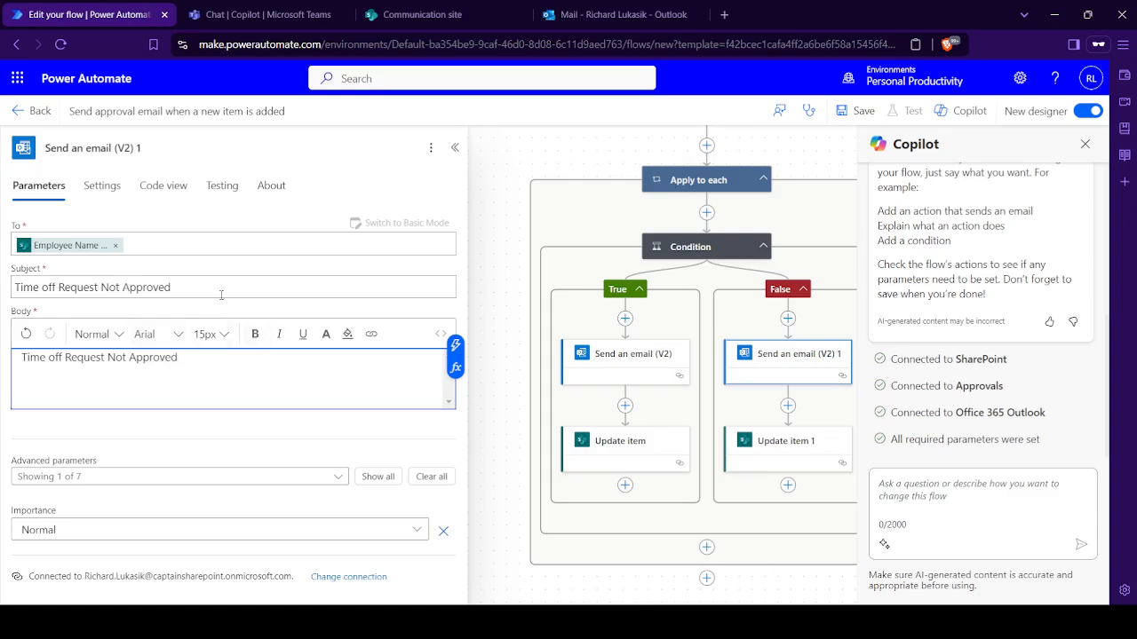
left_click(455, 148)
- Change the Details of Start and wait for an approval to "Please approve this time off request for" followed by the trigger's Employee Name value
left_click_drag(565, 244, 393, 307)
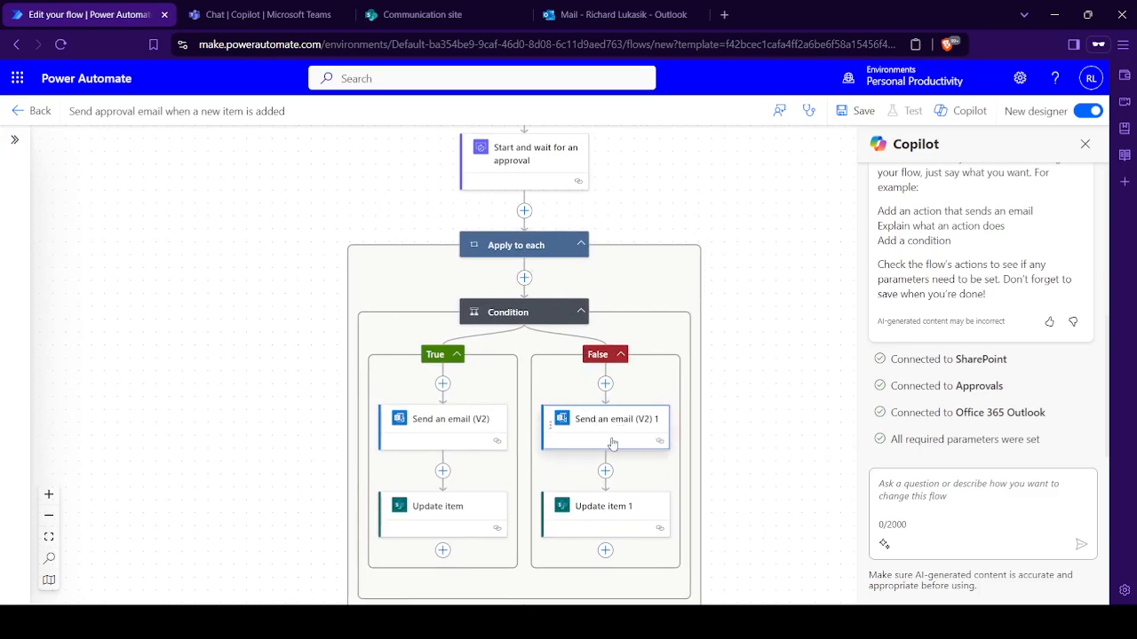
left_click_drag(702, 303, 661, 298)
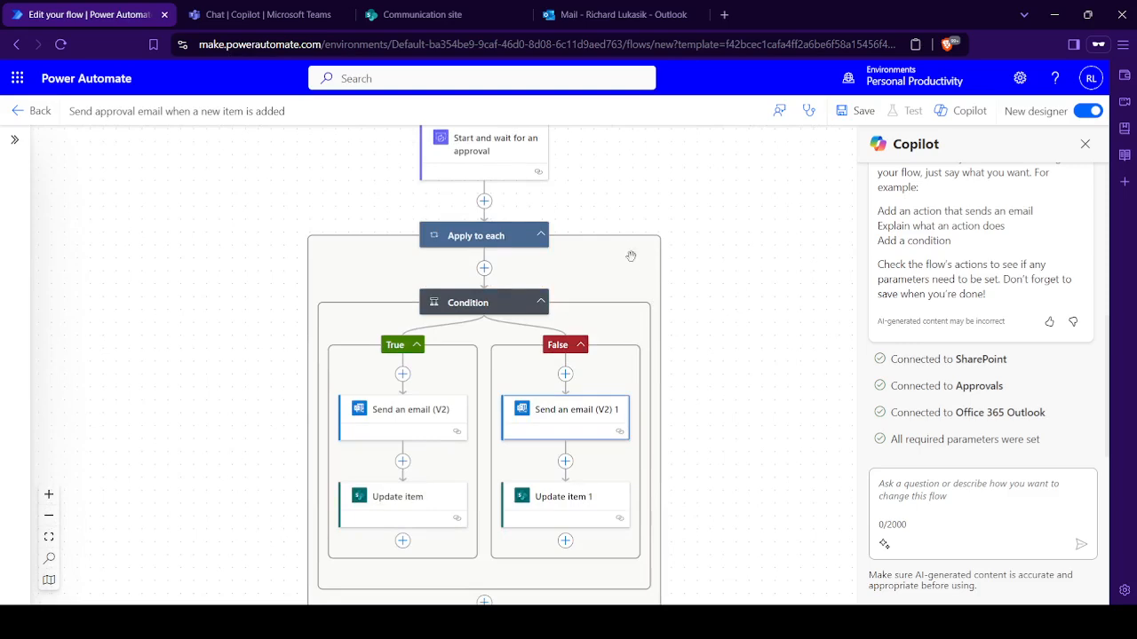
left_click_drag(631, 256, 616, 373)
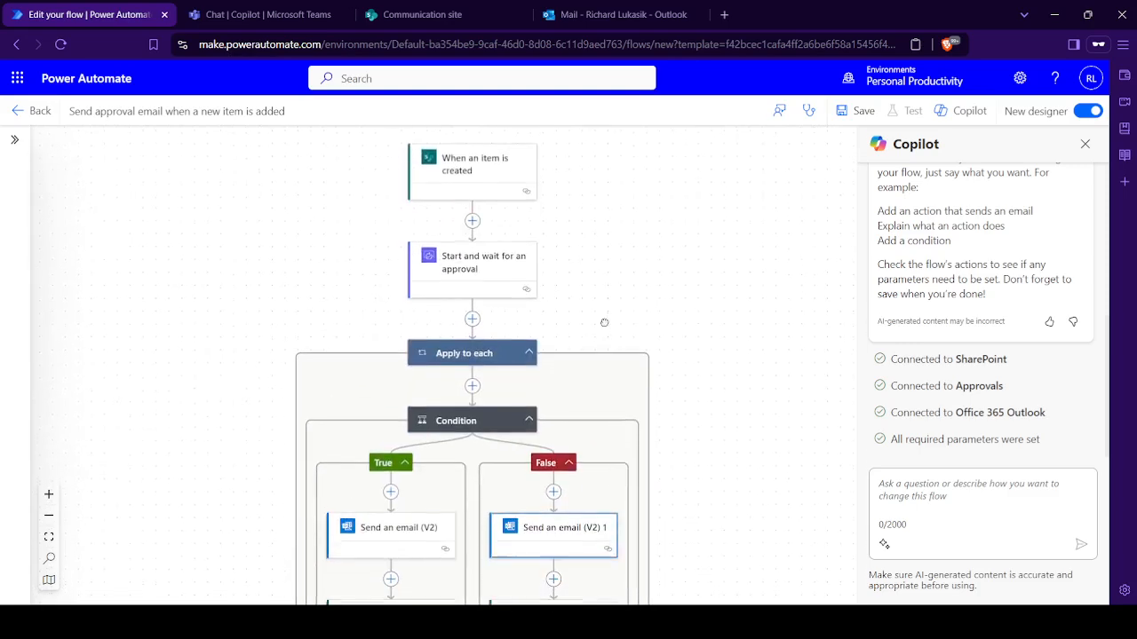
left_click(488, 282)
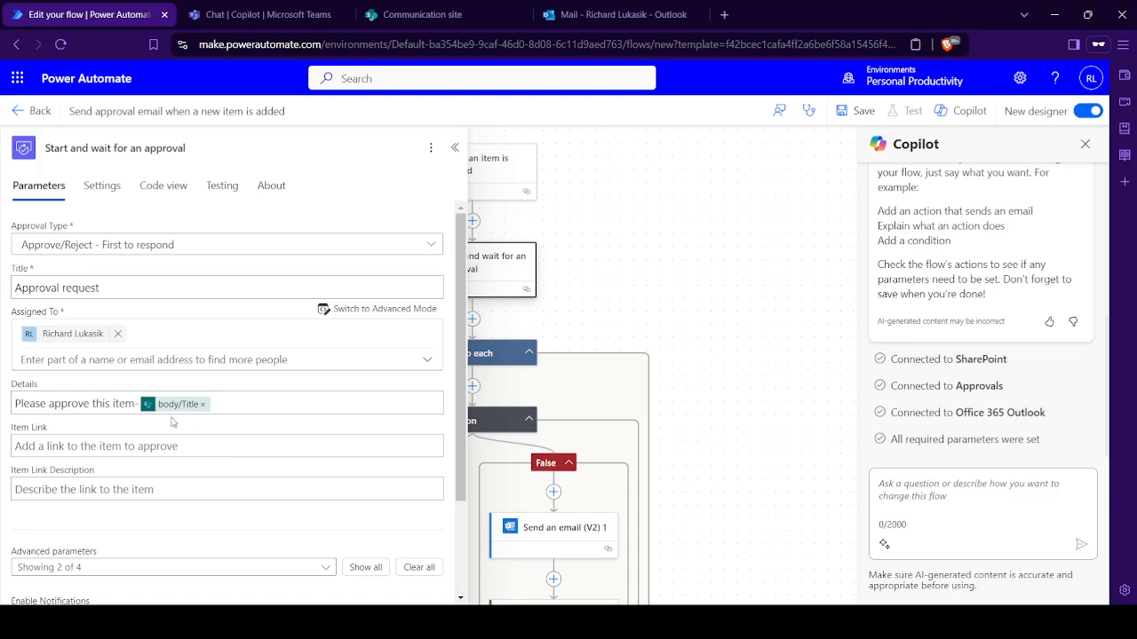
left_click(243, 401)
key("BackSpace")
key("BackSpace")
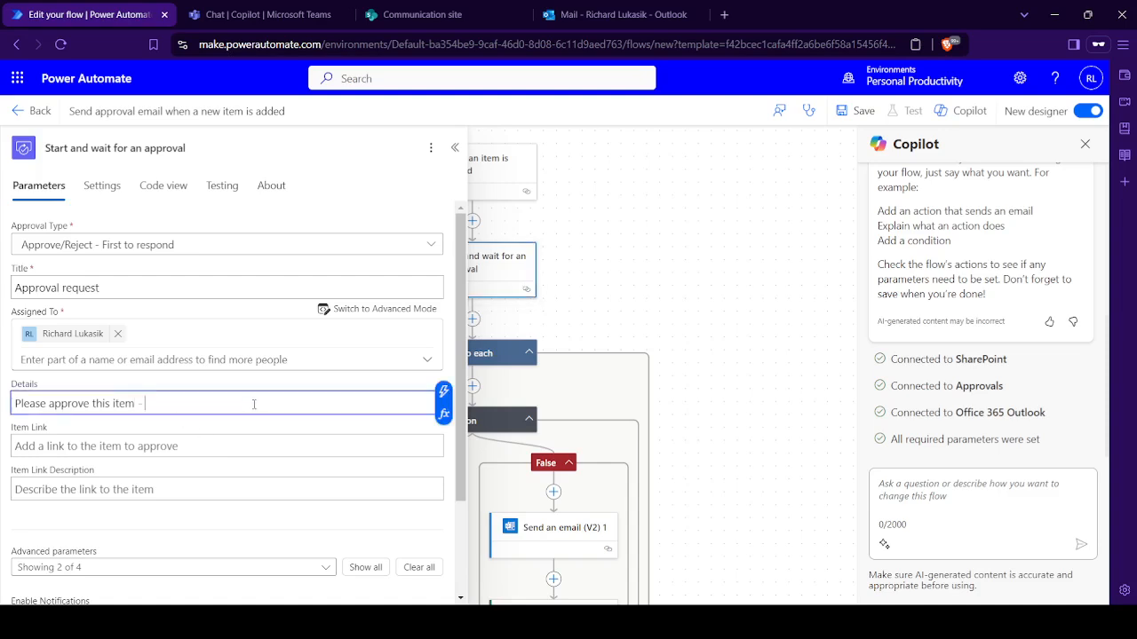
key("BackSpace")
key("BackSpace")
key("BackSpace")
key("BackSpace")
key("BackSpace")
key("BackSpace")
left_click(442, 392)
left_click(600, 532)
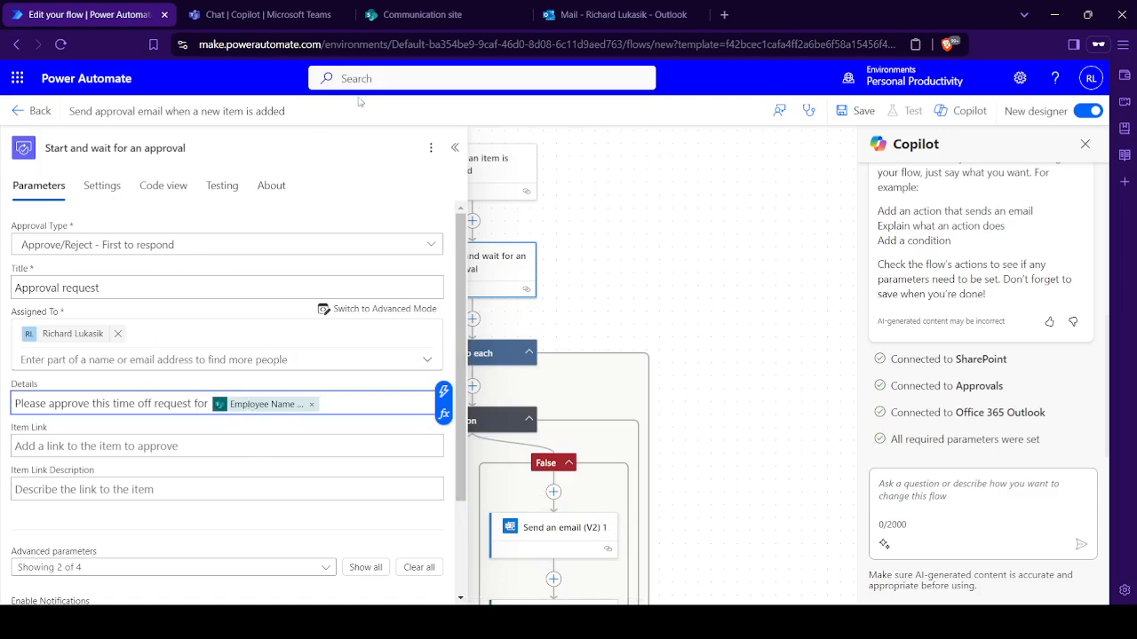
- Set the Item Link of Start and wait for an approval to Link to item from the "When an item is created" trigger
left_click(422, 14)
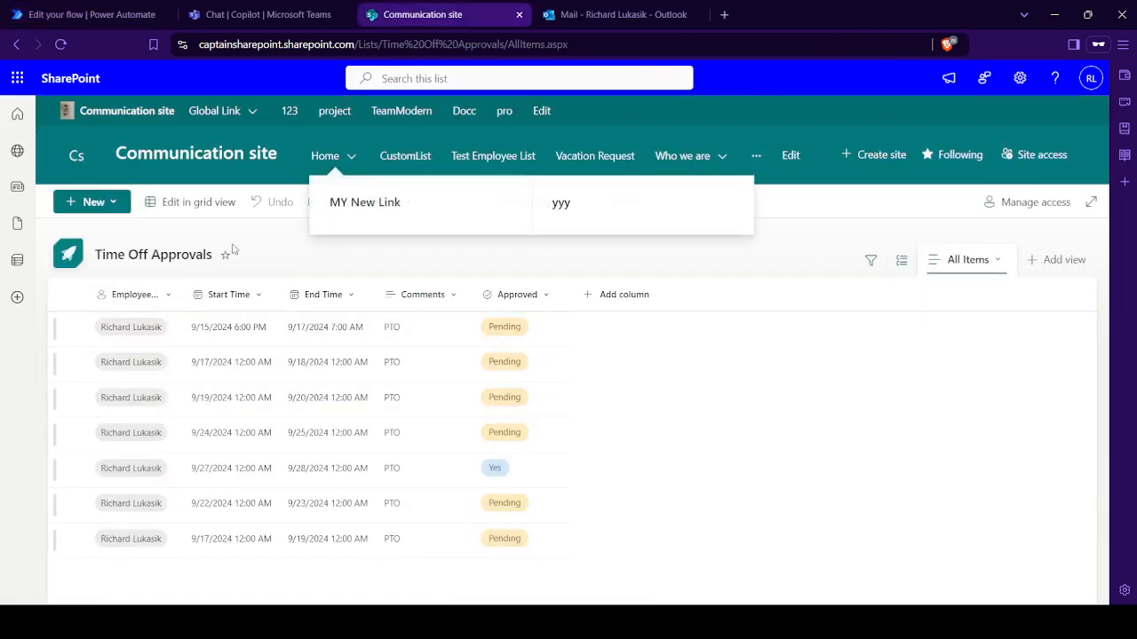
left_click(63, 6)
left_click(179, 451)
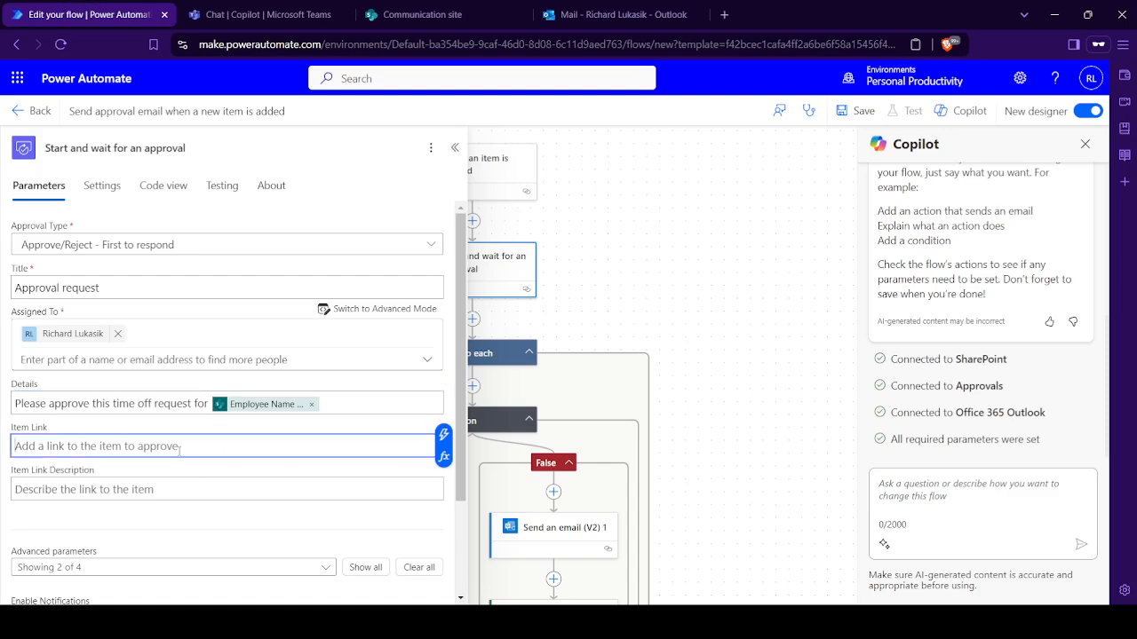
left_click(443, 434)
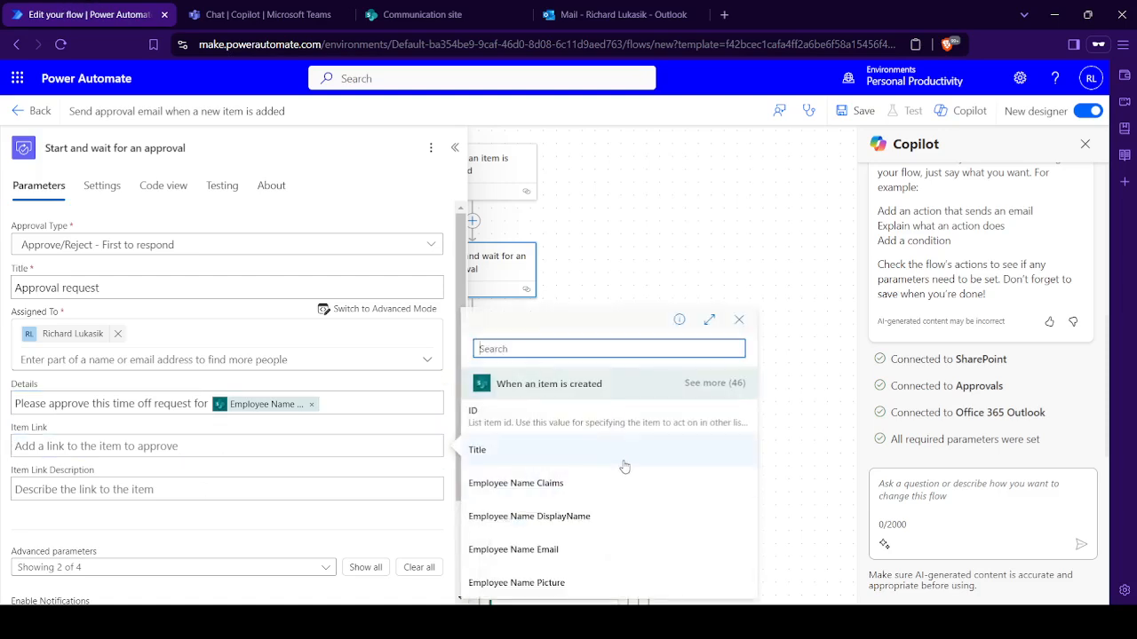
type("link")
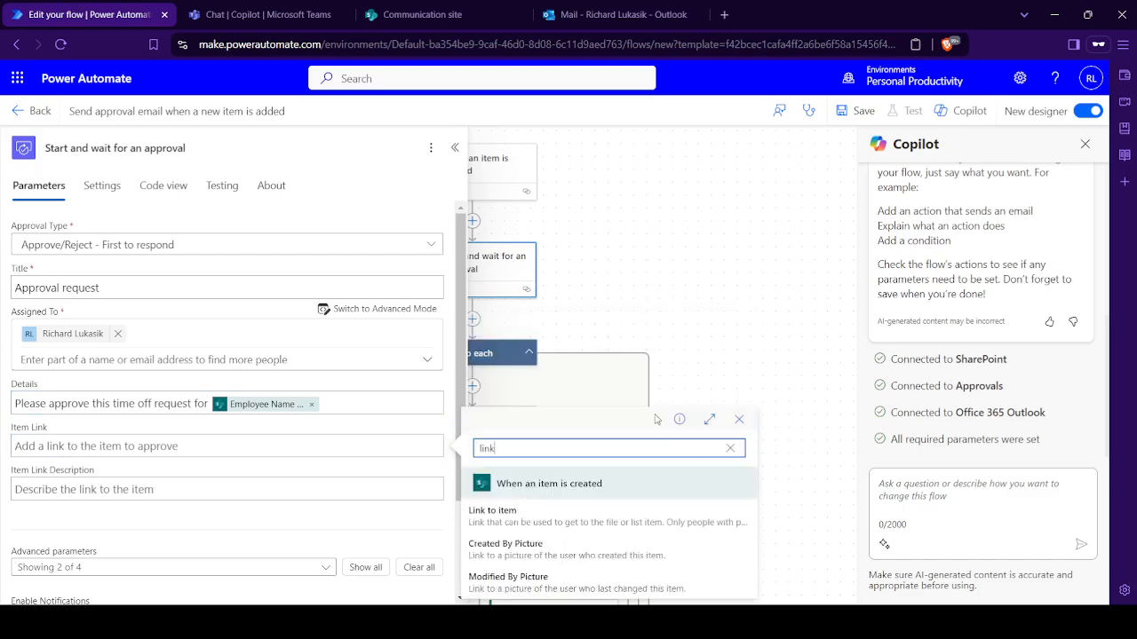
left_click(545, 517)
scroll(213, 489, "down", 2)
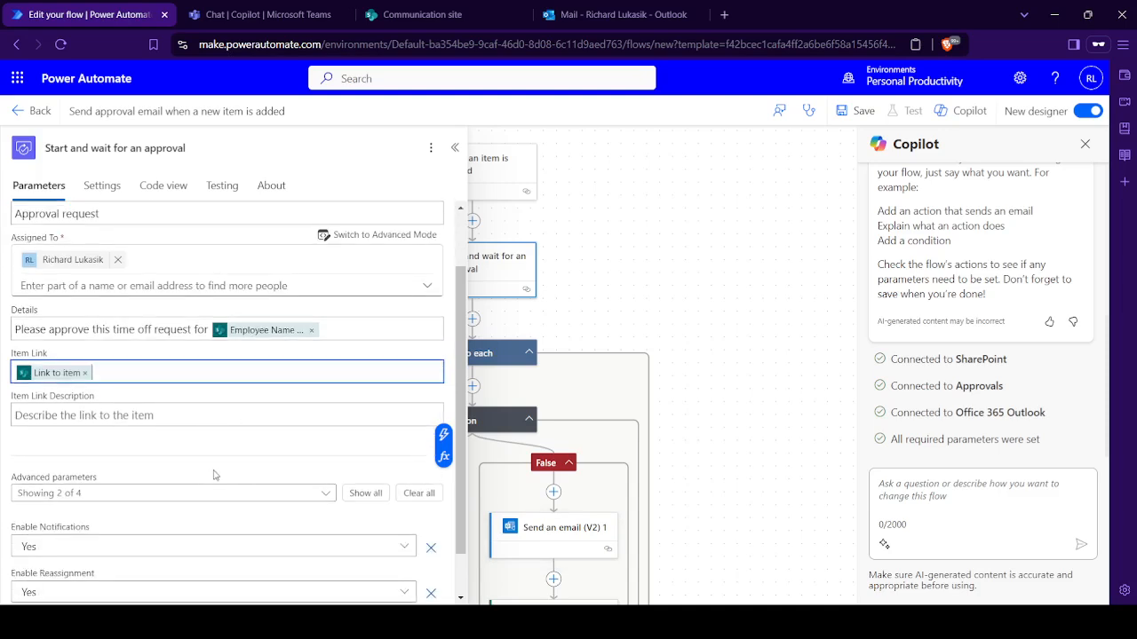
scroll(216, 474, "up", 2)
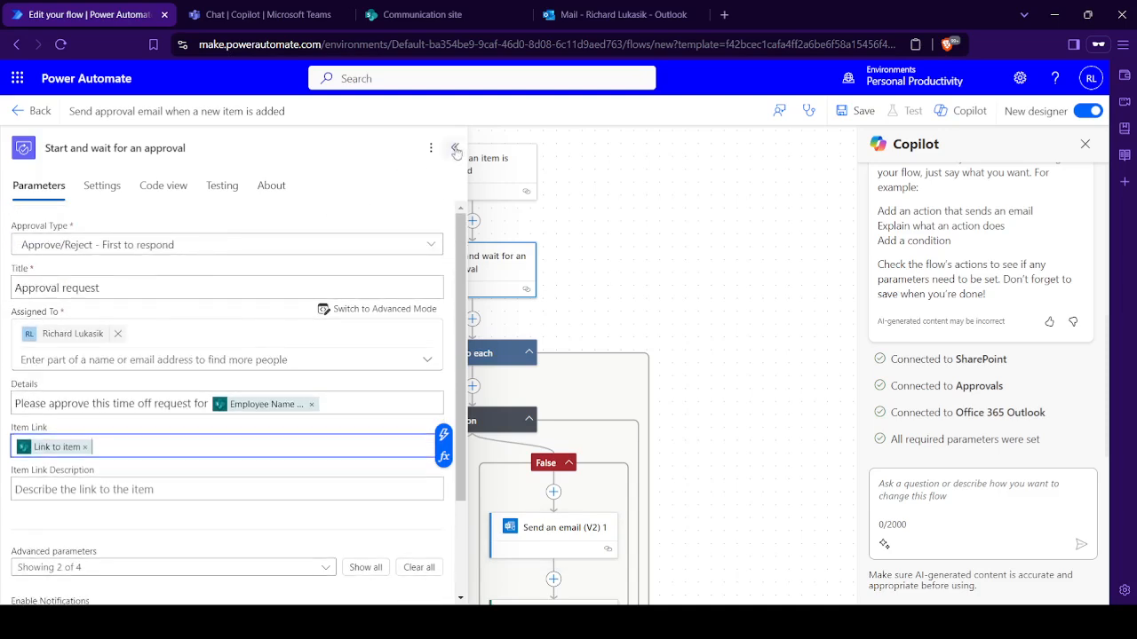
- Review the Approval Type options of Start and wait for an approval, keep Approve/Reject - First to respond and close the action's details
left_click(431, 246)
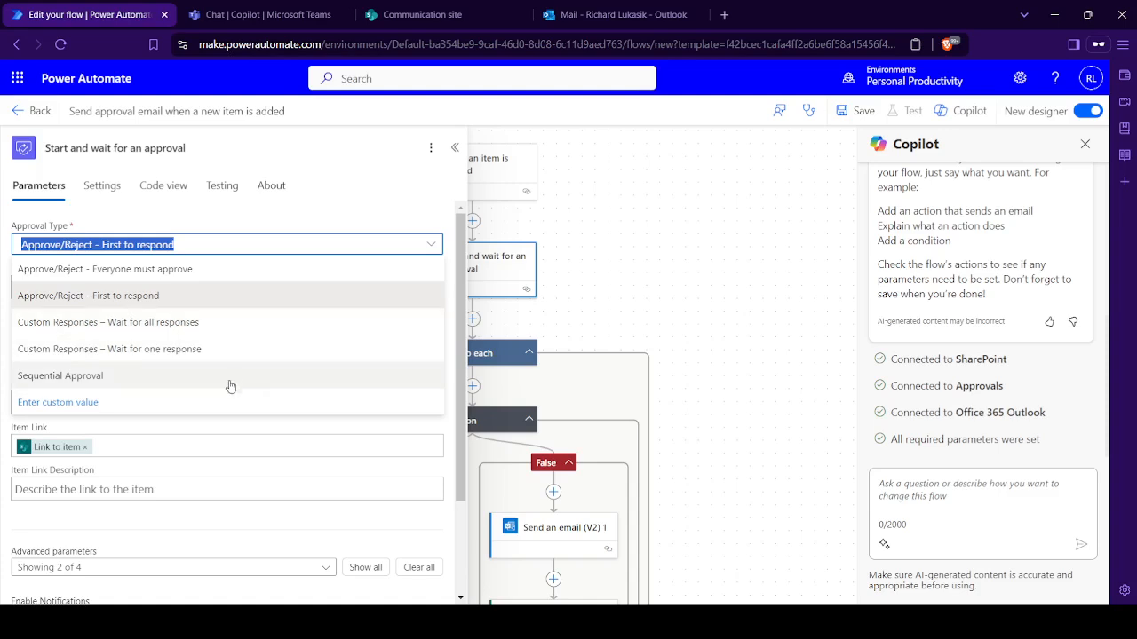
left_click(233, 304)
left_click(455, 147)
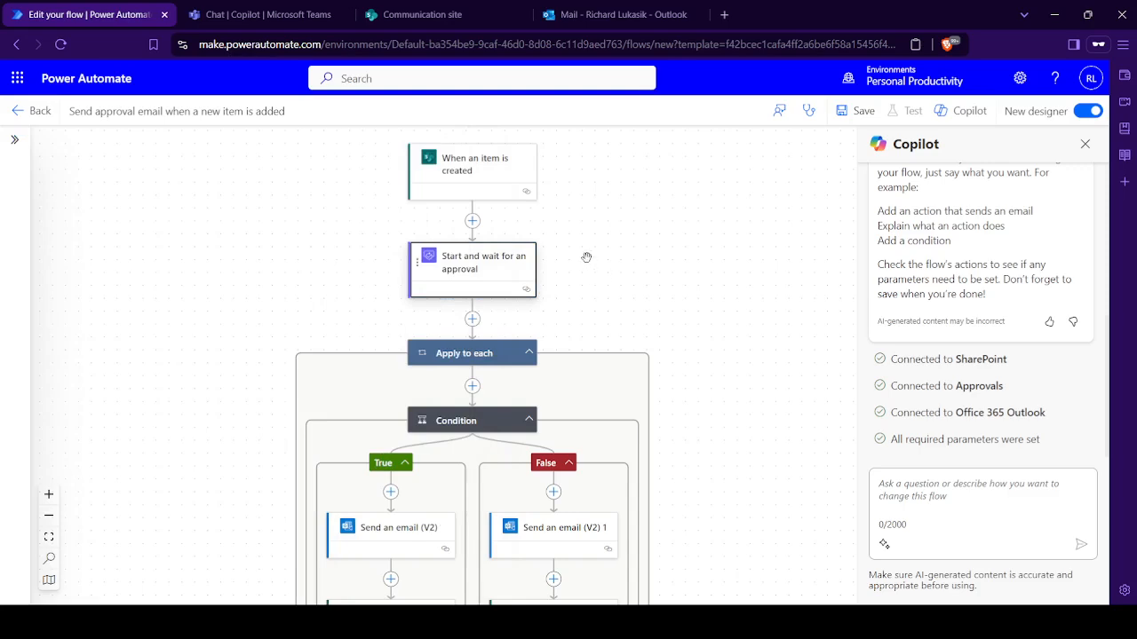
left_click_drag(586, 258, 577, 356)
left_click(459, 366)
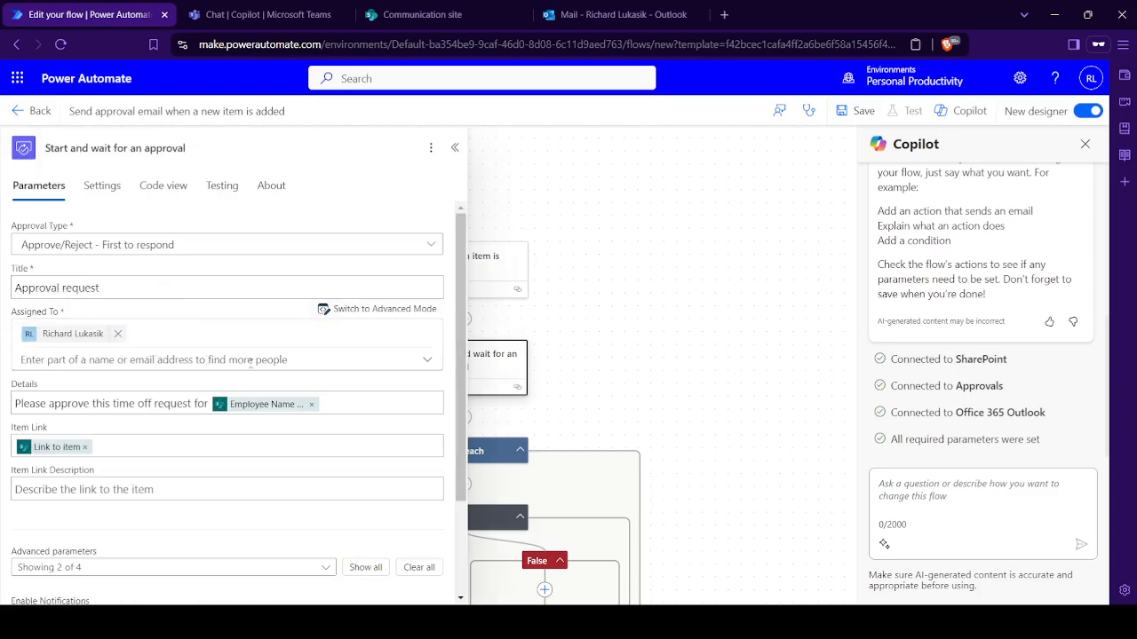
left_click(413, 245)
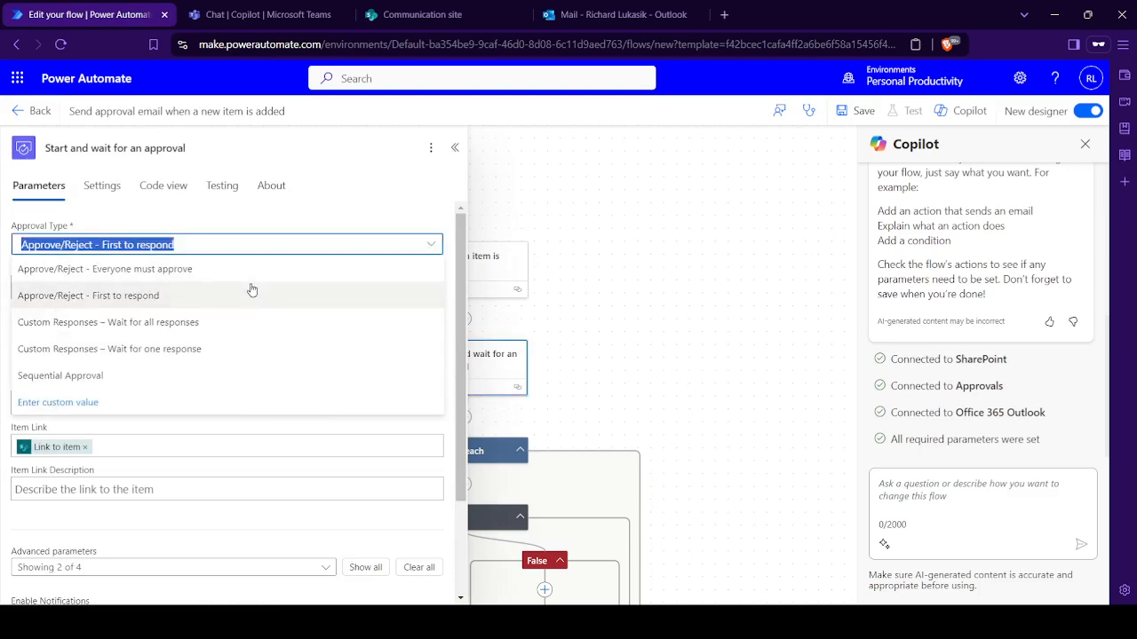
left_click(455, 147)
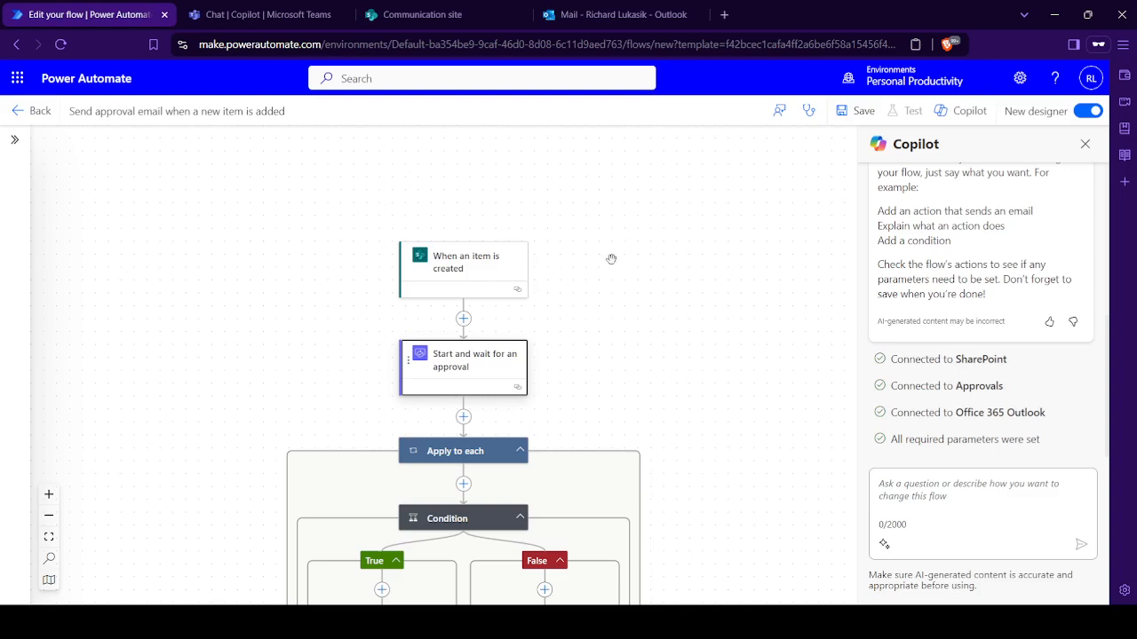
- Look over the complete flow from the trigger to both condition branches and save it
scroll(622, 266, "down", 3)
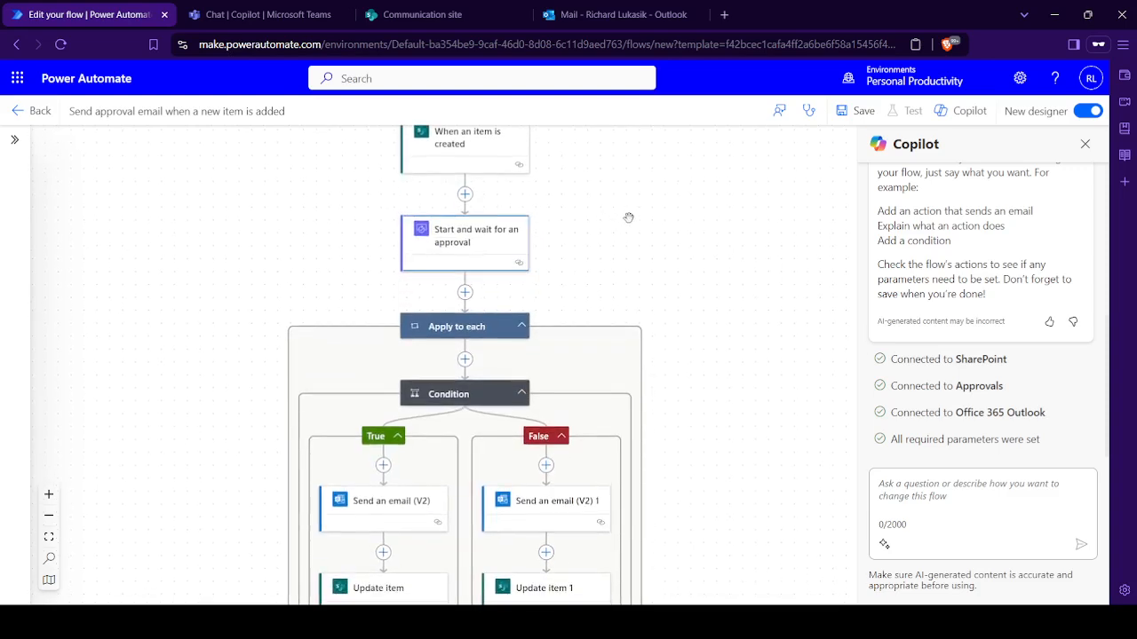
left_click_drag(628, 218, 623, 324)
left_click_drag(635, 235, 649, 174)
left_click_drag(675, 298, 649, 363)
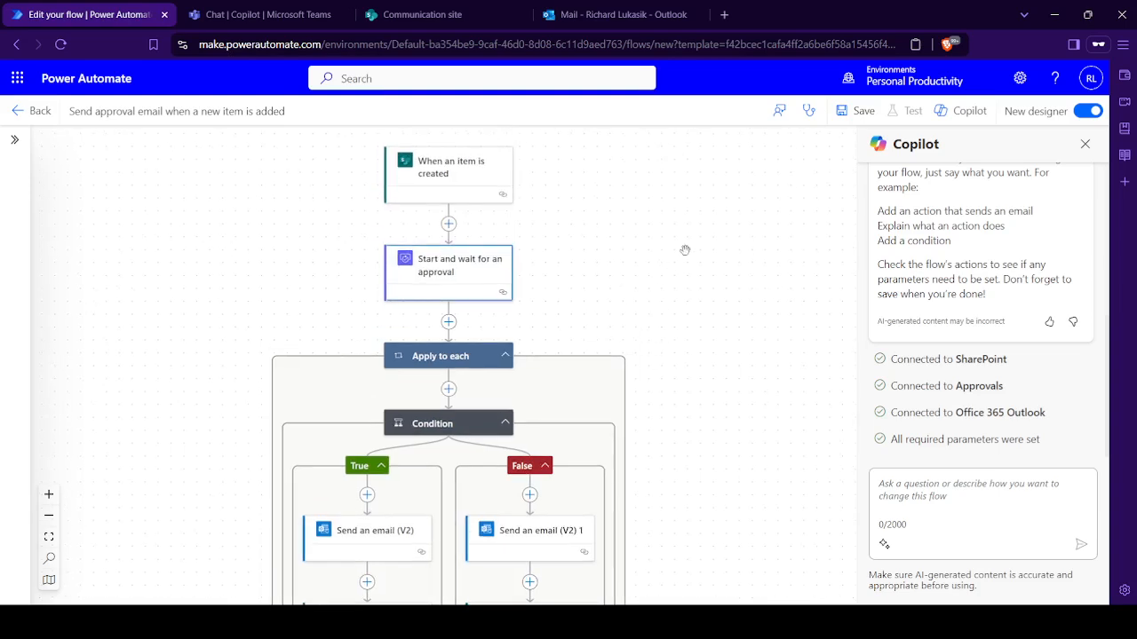
left_click(857, 111)
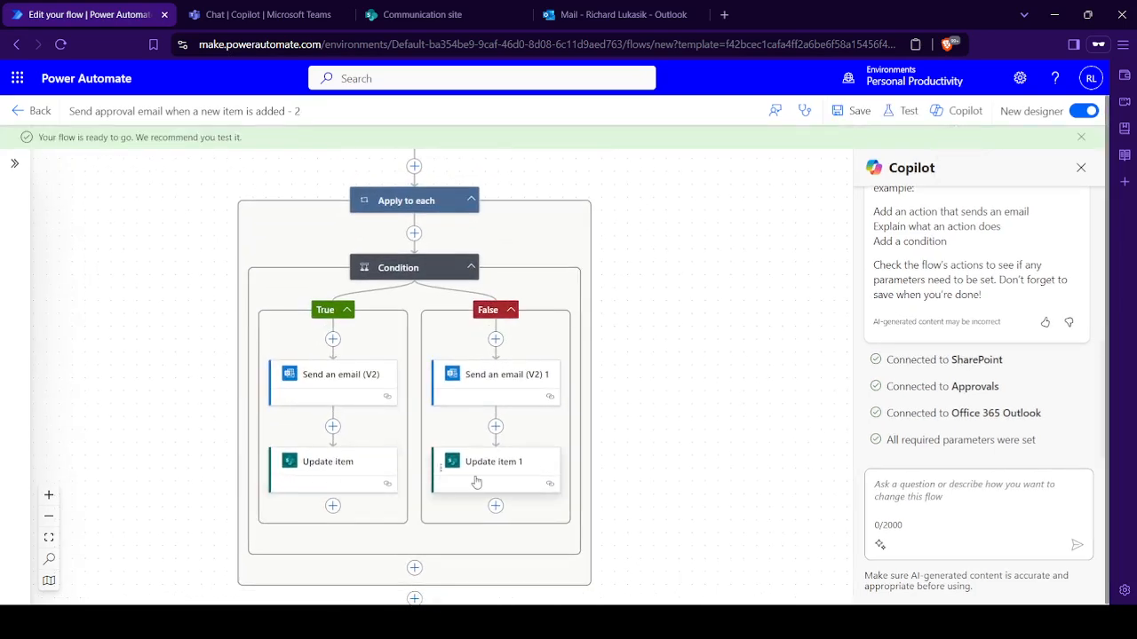
left_click_drag(558, 316, 566, 481)
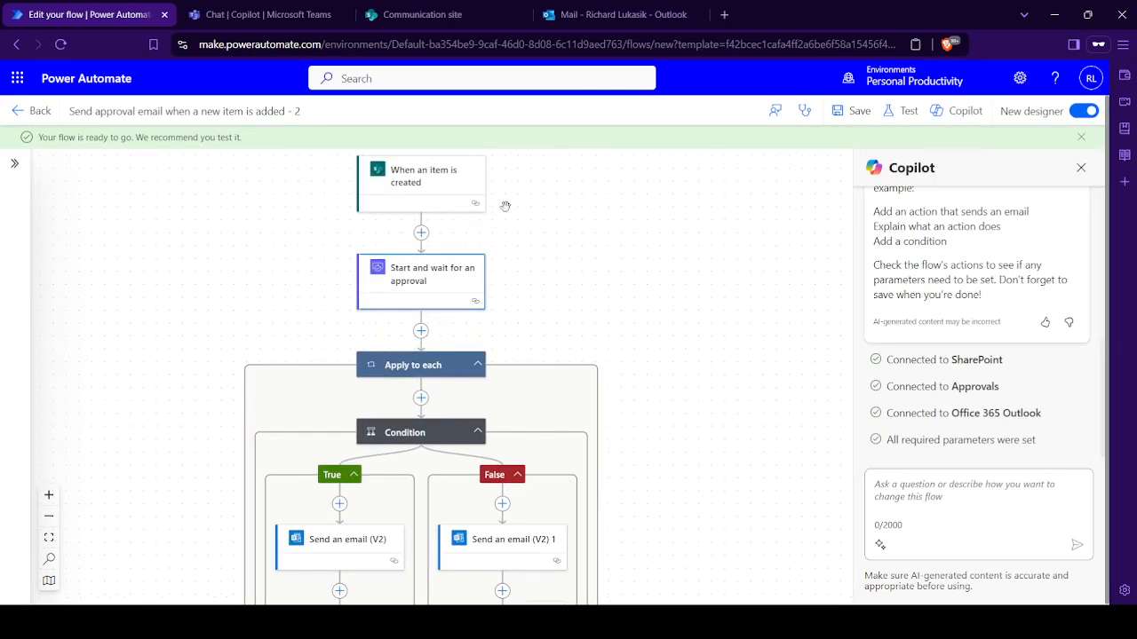
left_click_drag(522, 190, 545, 239)
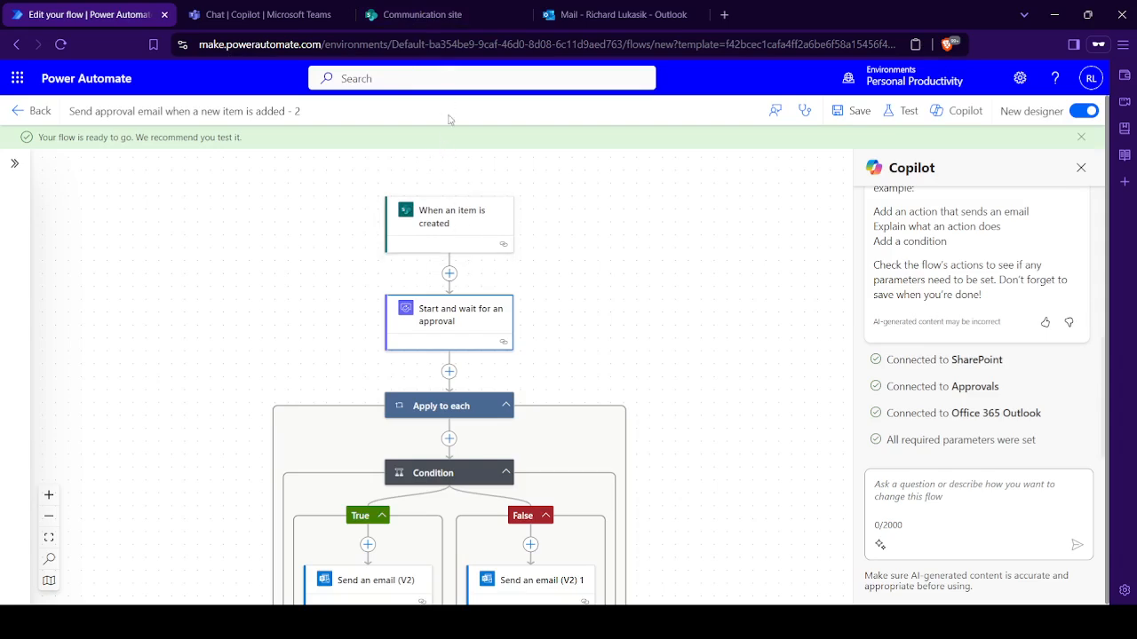
- Start a new item in SharePoint's Time Off Approvals list, pick the employee's name and set the start date to 10/1/2024
left_click(431, 16)
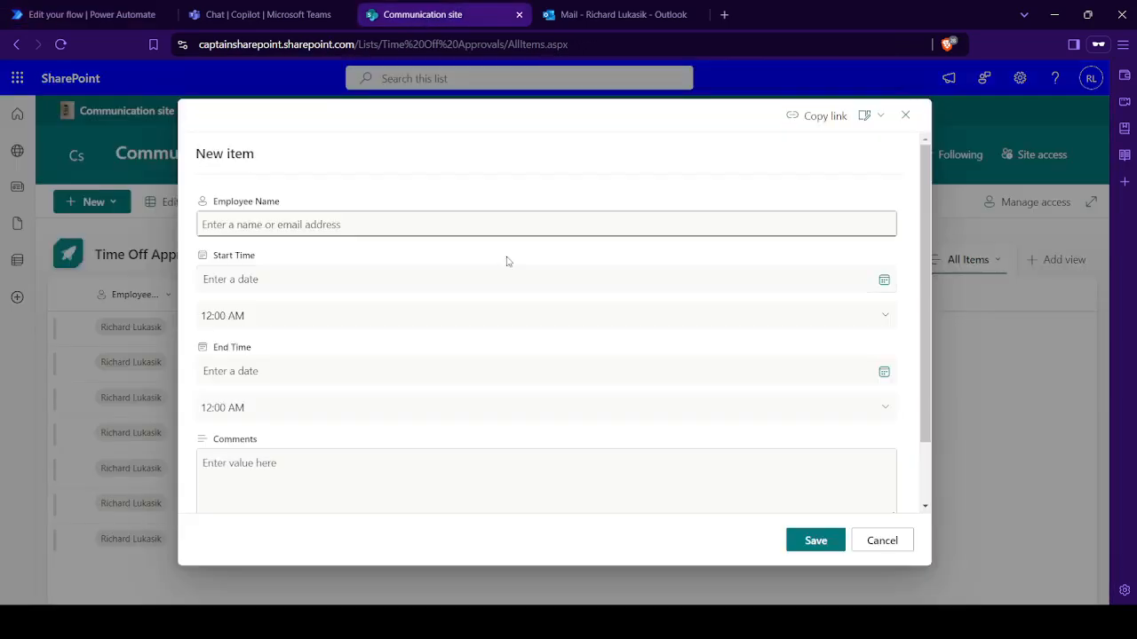
left_click(502, 225)
type("Rich")
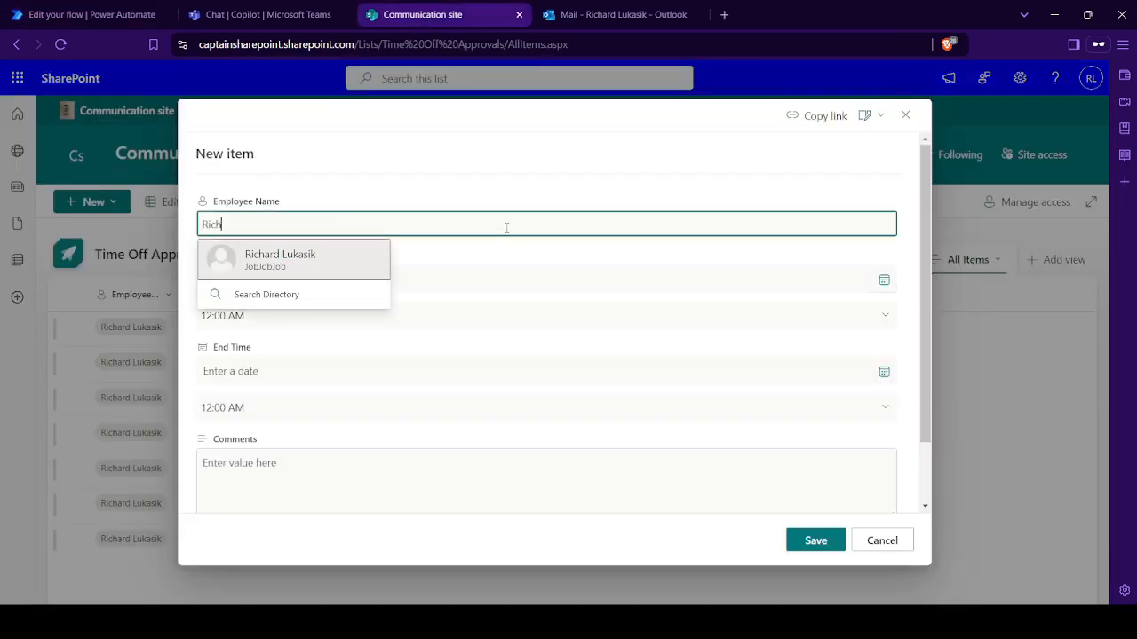
left_click(240, 260)
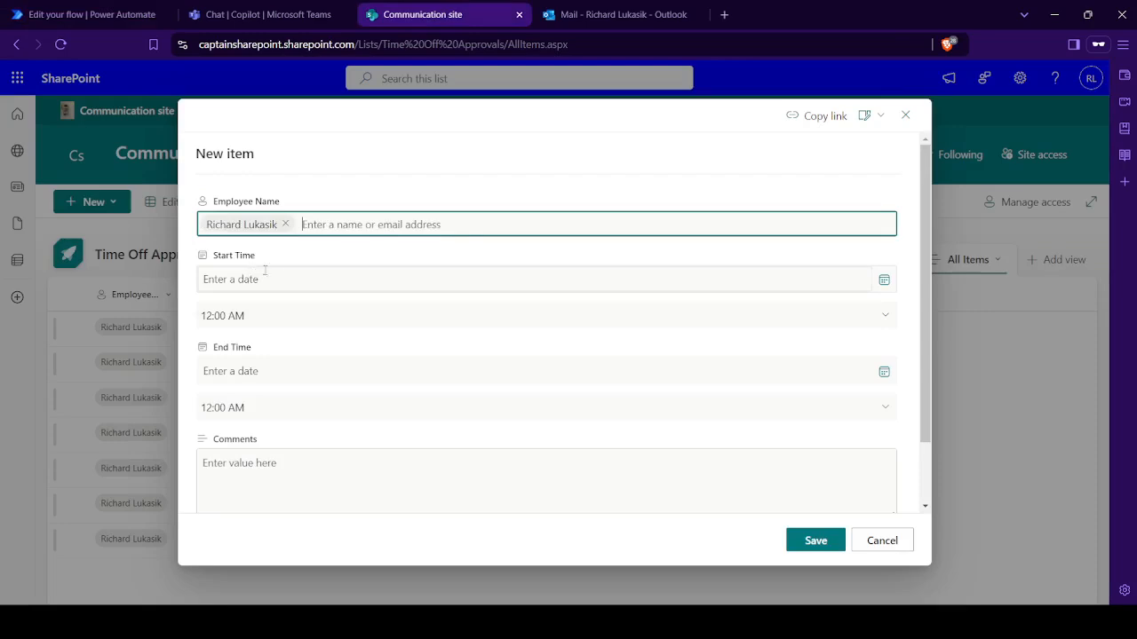
left_click(881, 284)
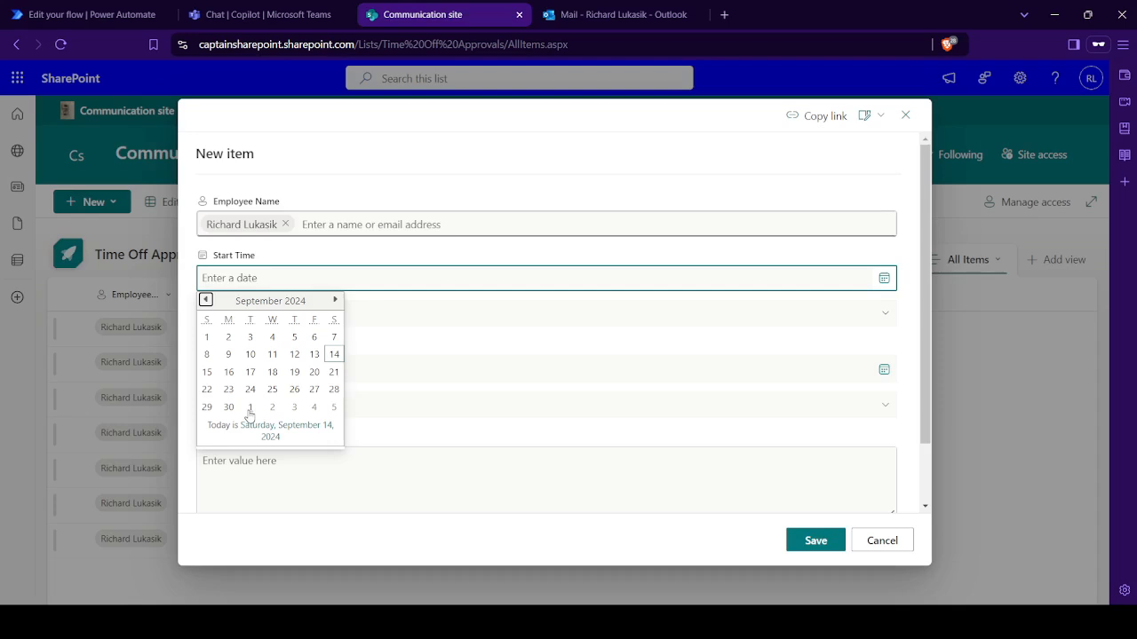
left_click(249, 410)
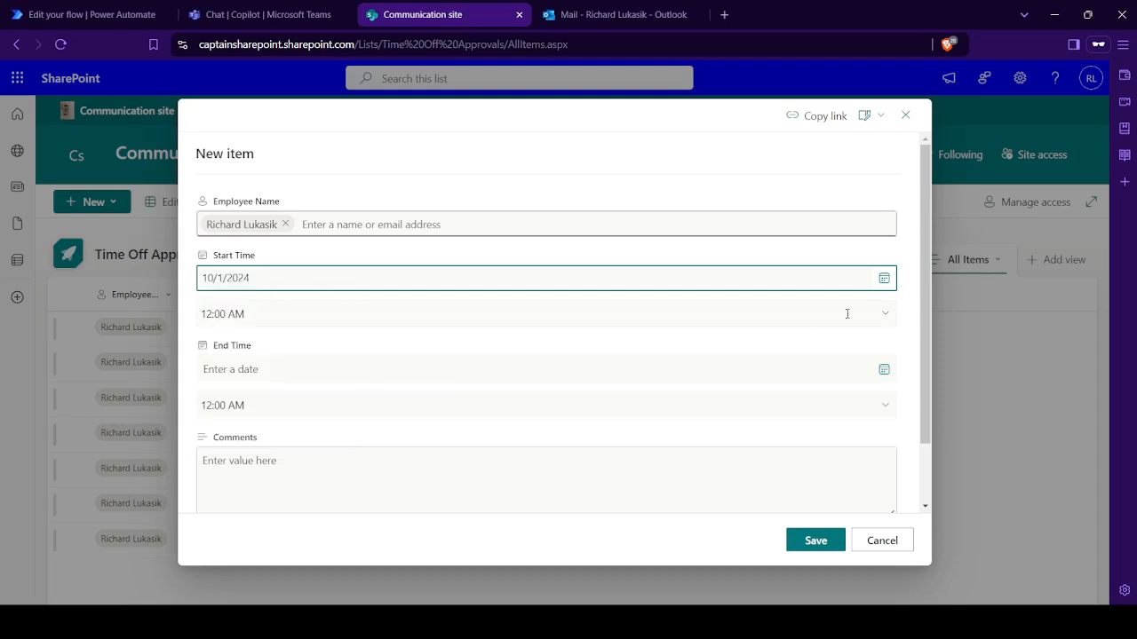
- Complete the request with end date 10/3/2024 and the comment "PTO", save the item and reload the list
left_click(883, 371)
left_click(297, 501)
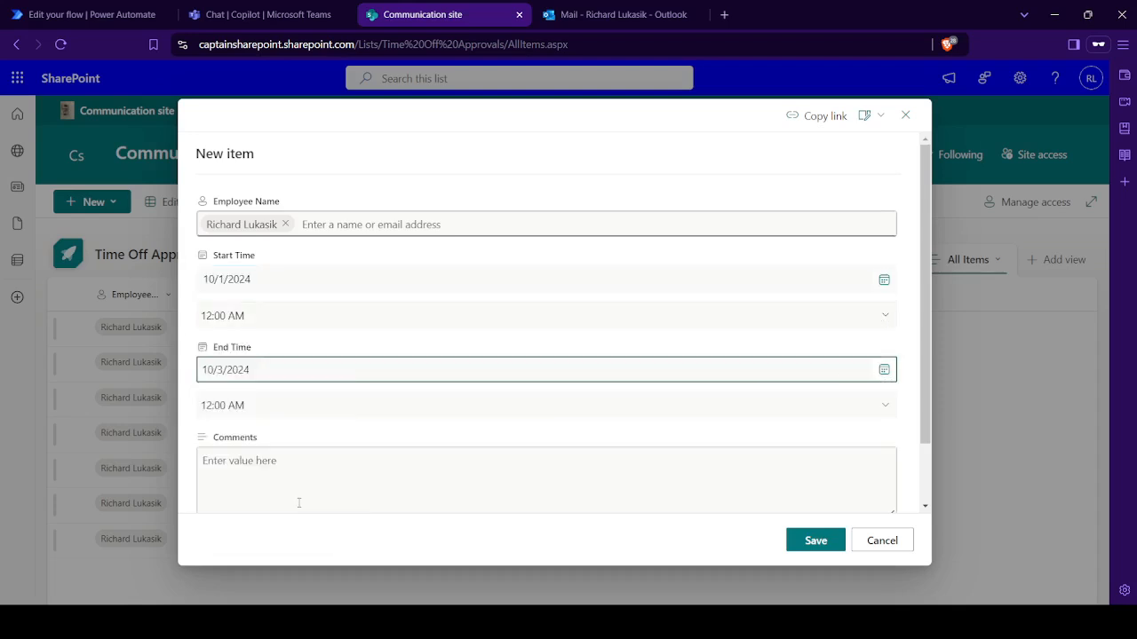
left_click(384, 472)
type("PTO")
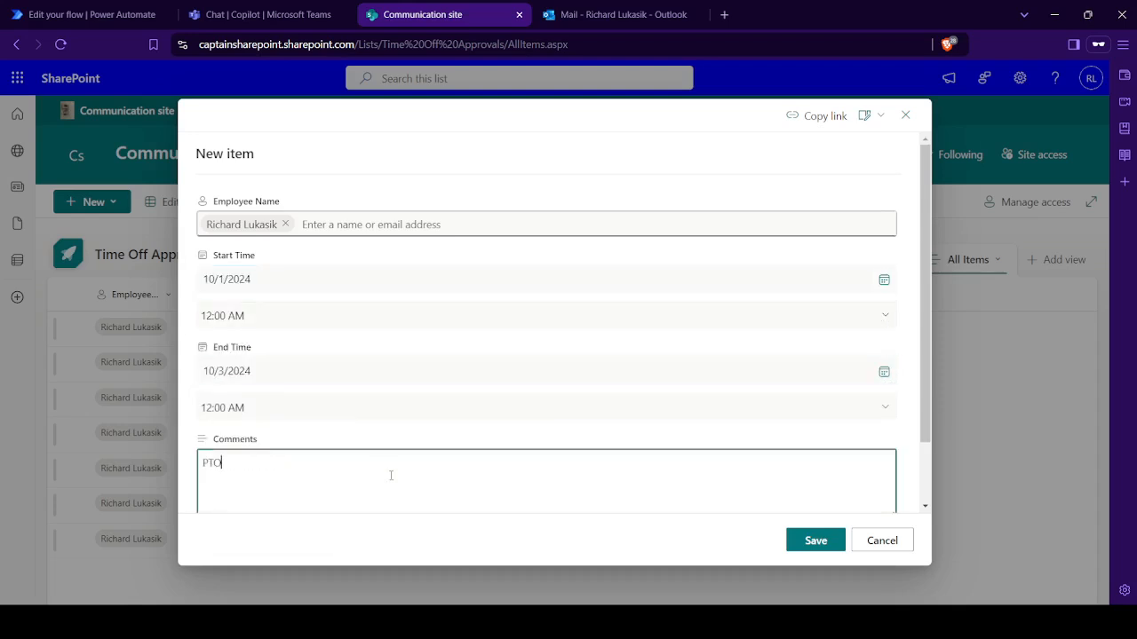
left_click(832, 546)
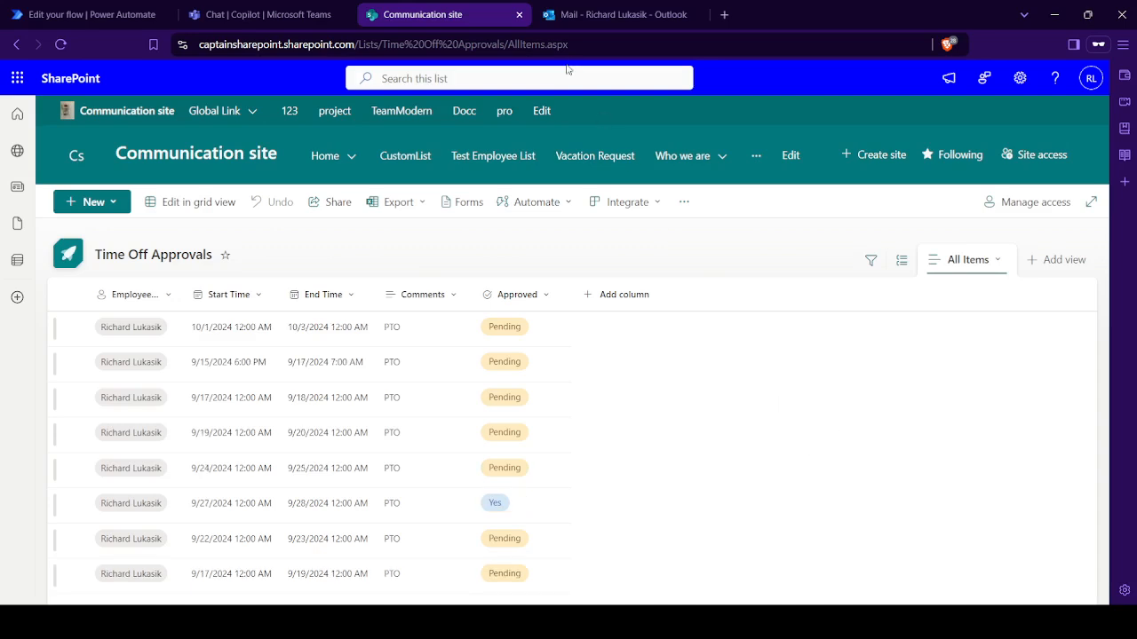
left_click(567, 45)
key("Return")
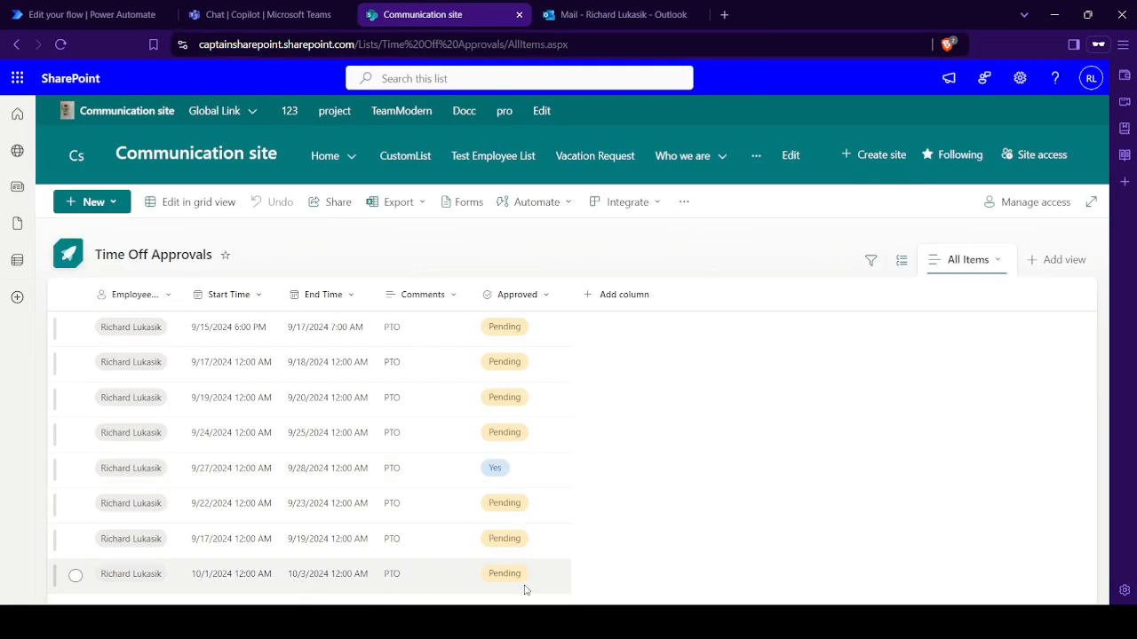
- Switch back to Power Automate, leave the editor for the flow's details page and refresh its 28-day run history to check the run
left_click(113, 11)
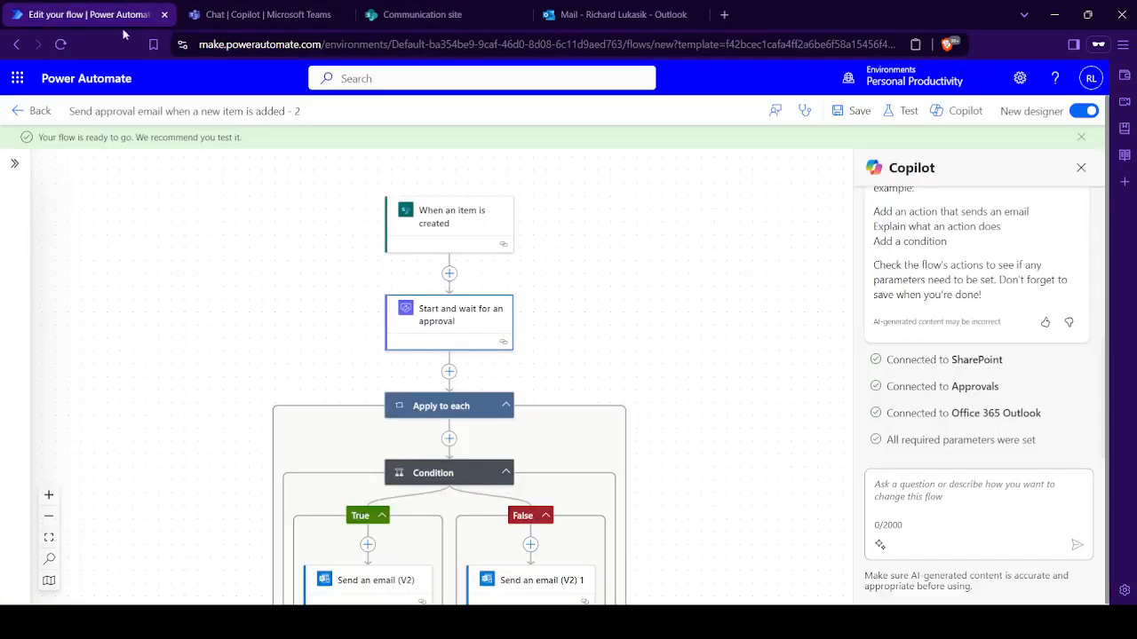
left_click(17, 117)
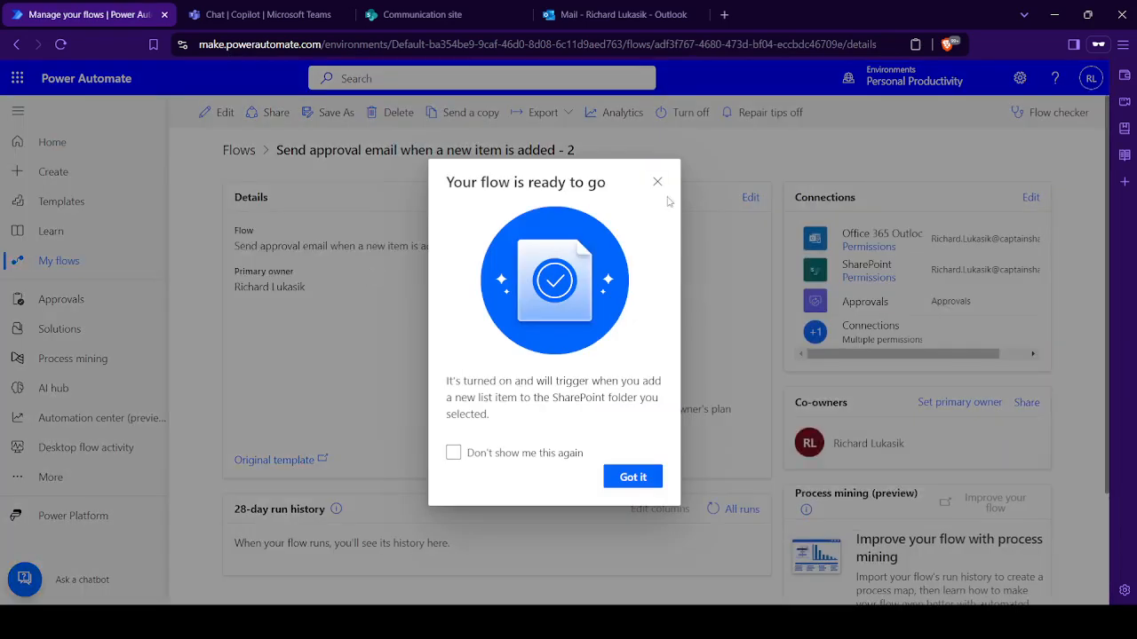
left_click(658, 182)
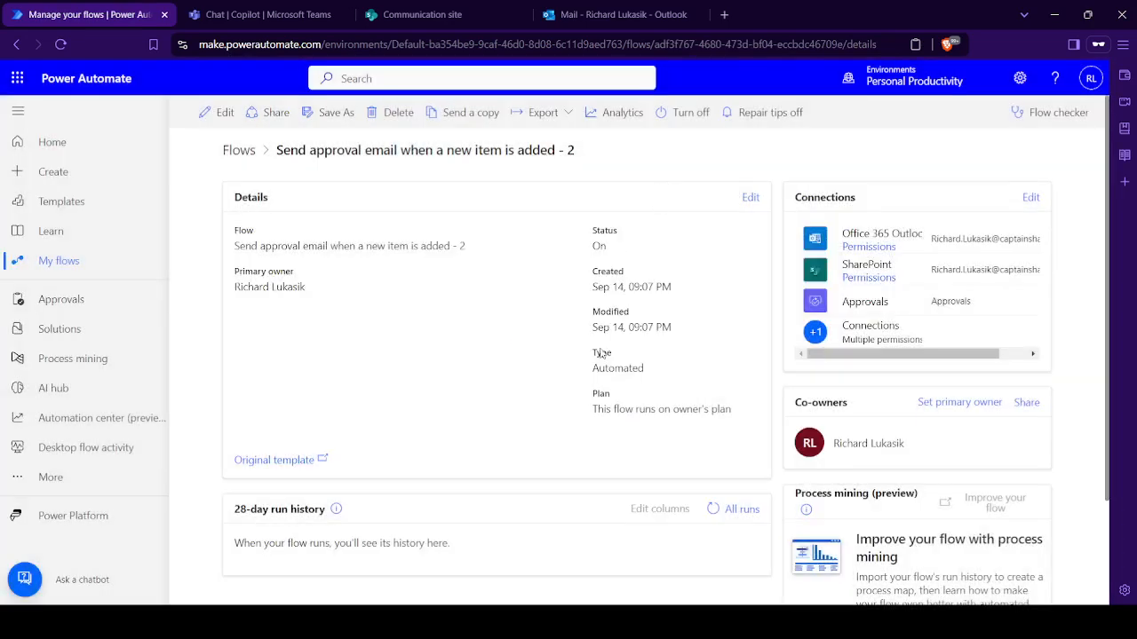
left_click(713, 509)
left_click(76, 478)
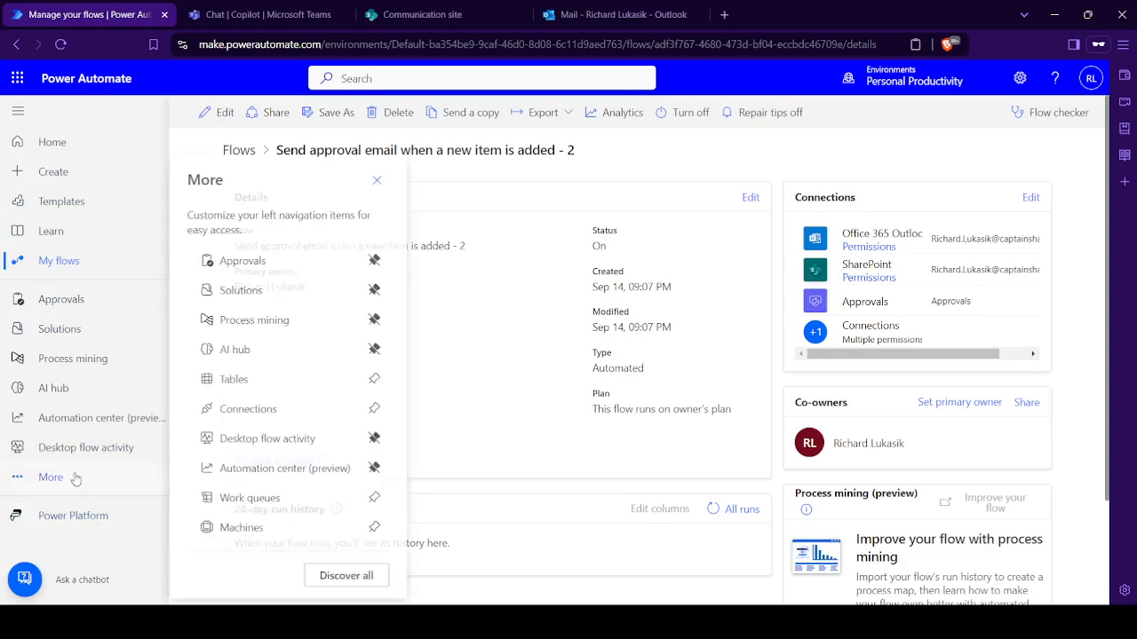
left_click(379, 179)
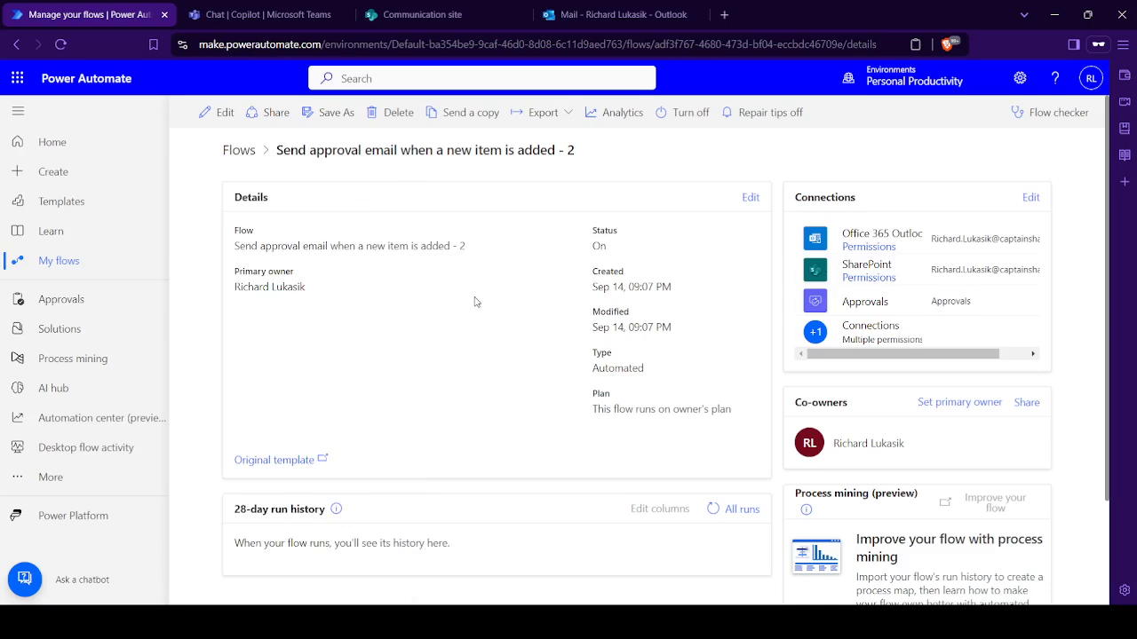
left_click(713, 509)
scroll(533, 526, "down", 1)
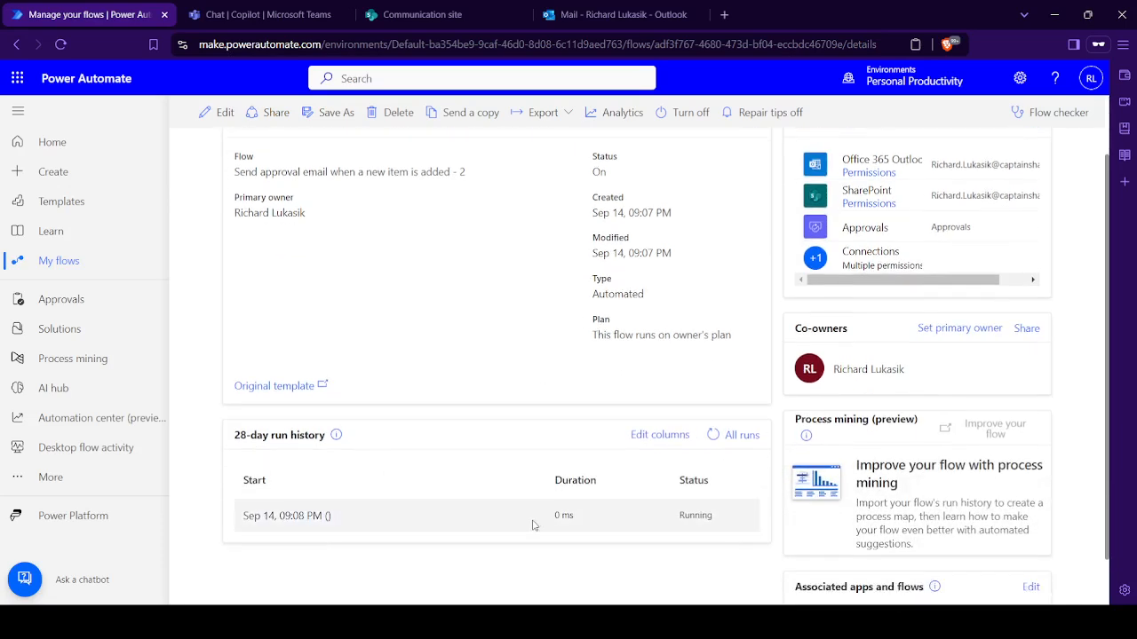
left_click(713, 435)
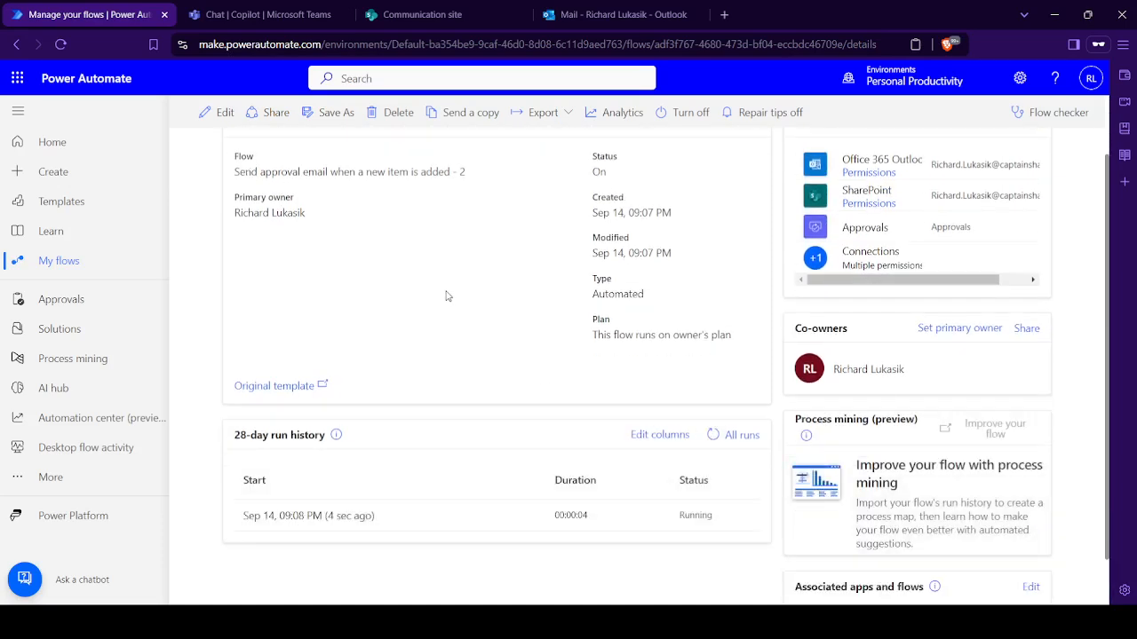
- Switch to Microsoft Teams, view the new approval request from the activity feed and close its details
left_click(267, 14)
left_click(25, 142)
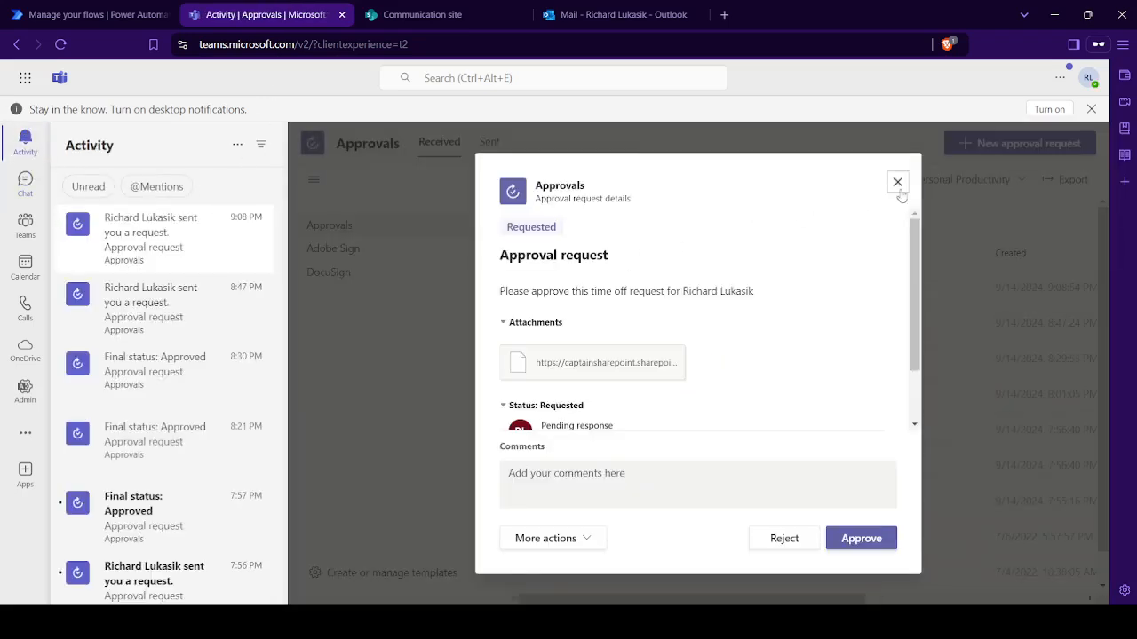
left_click(898, 183)
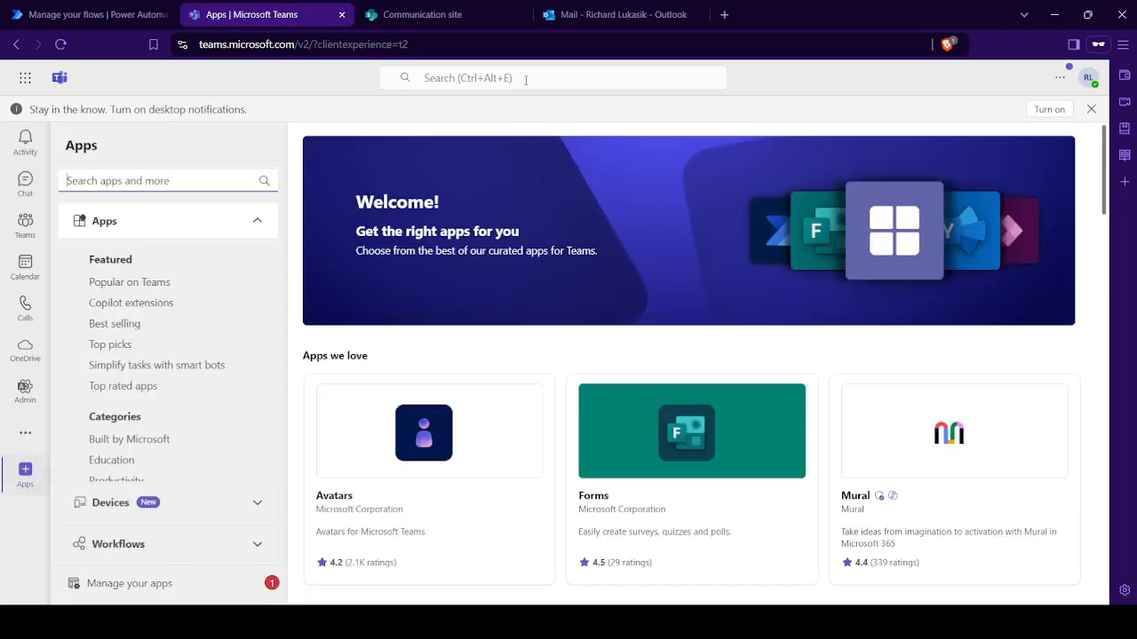
- Search Teams for "appro", open the Approvals app to view its received requests and return to the Apps page
left_click(551, 77)
type("appro")
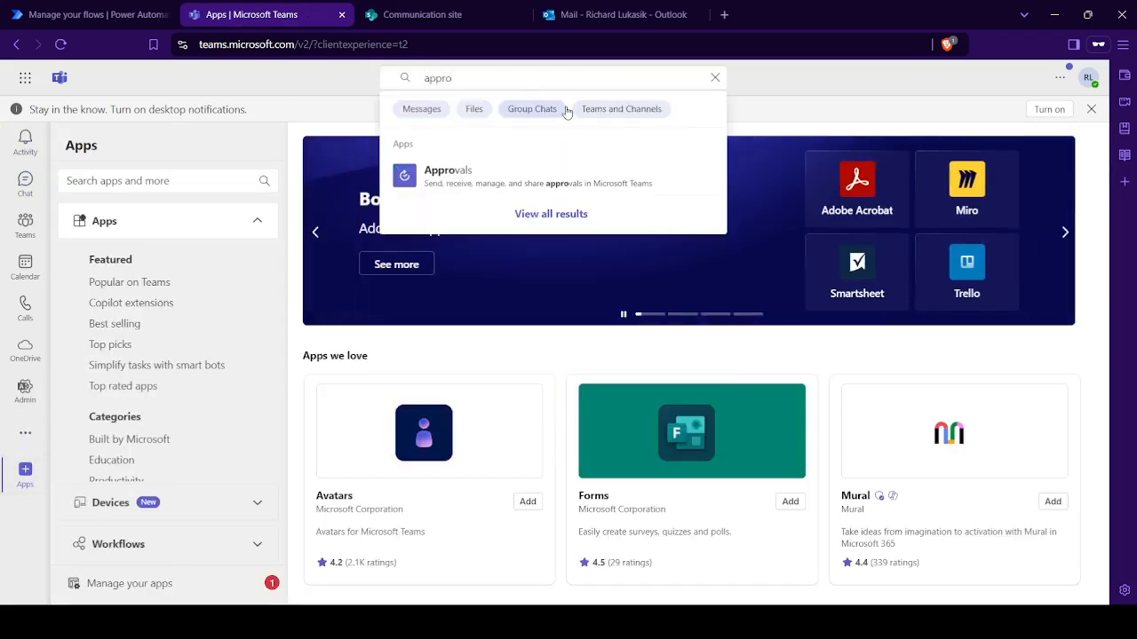
left_click(539, 184)
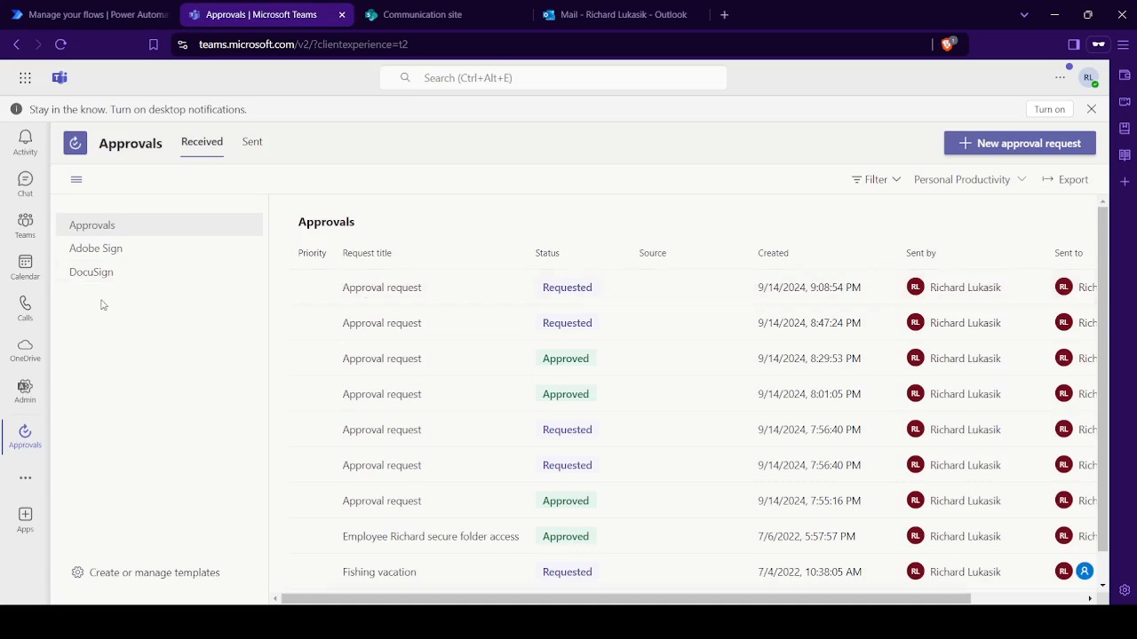
left_click(25, 520)
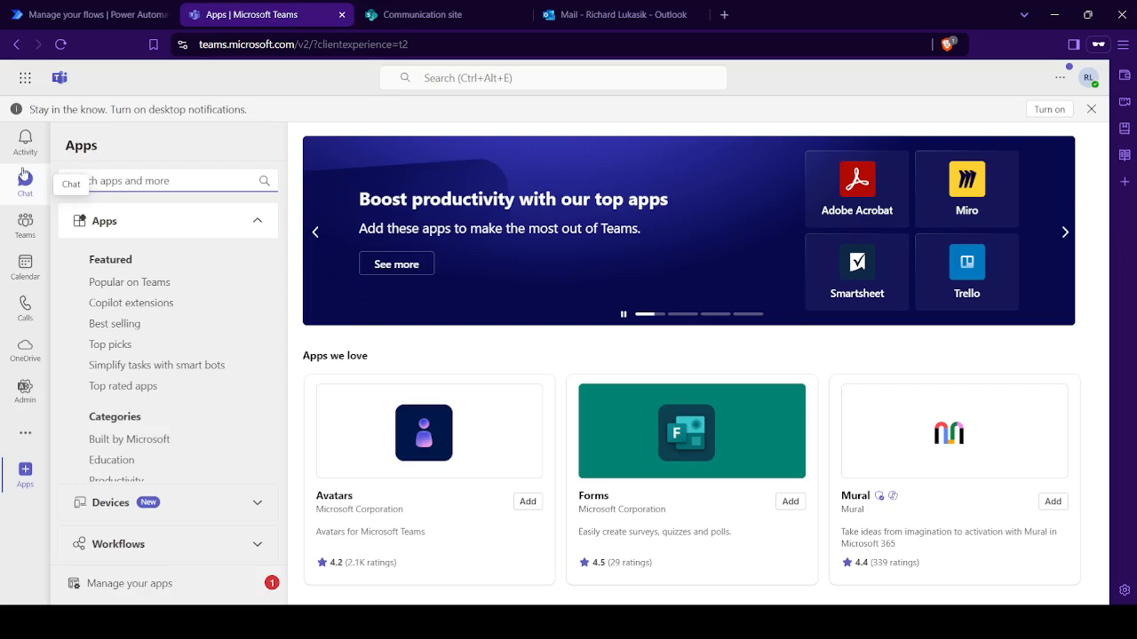
- View the newest approval request from the Teams activity feed, check its status and additional response actions, and close it
left_click(25, 140)
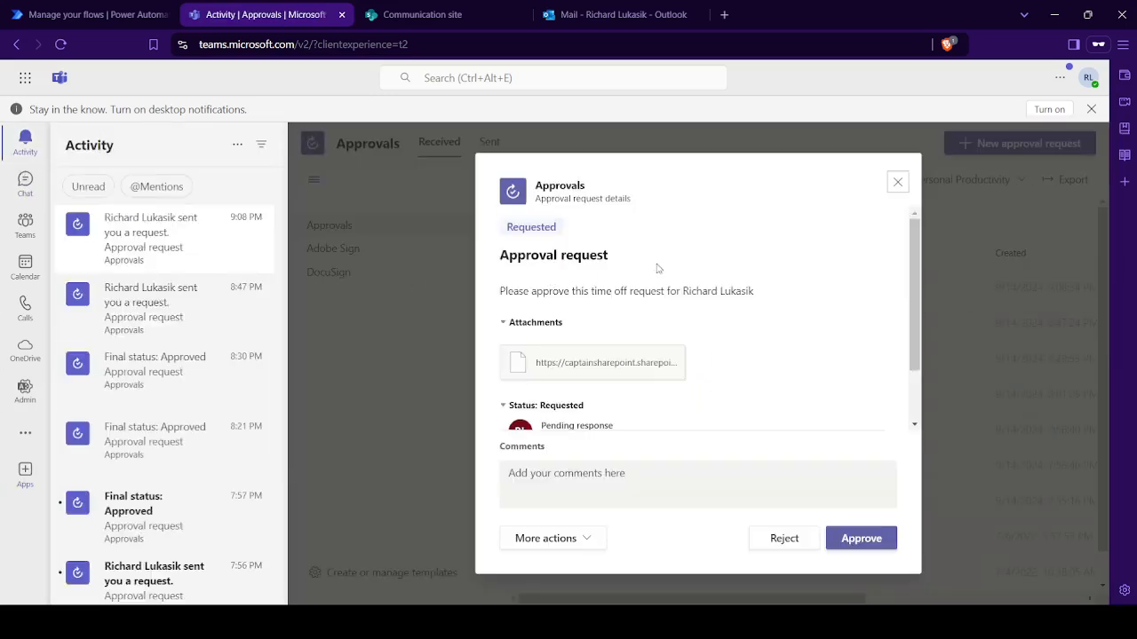
scroll(735, 391, "down", 3)
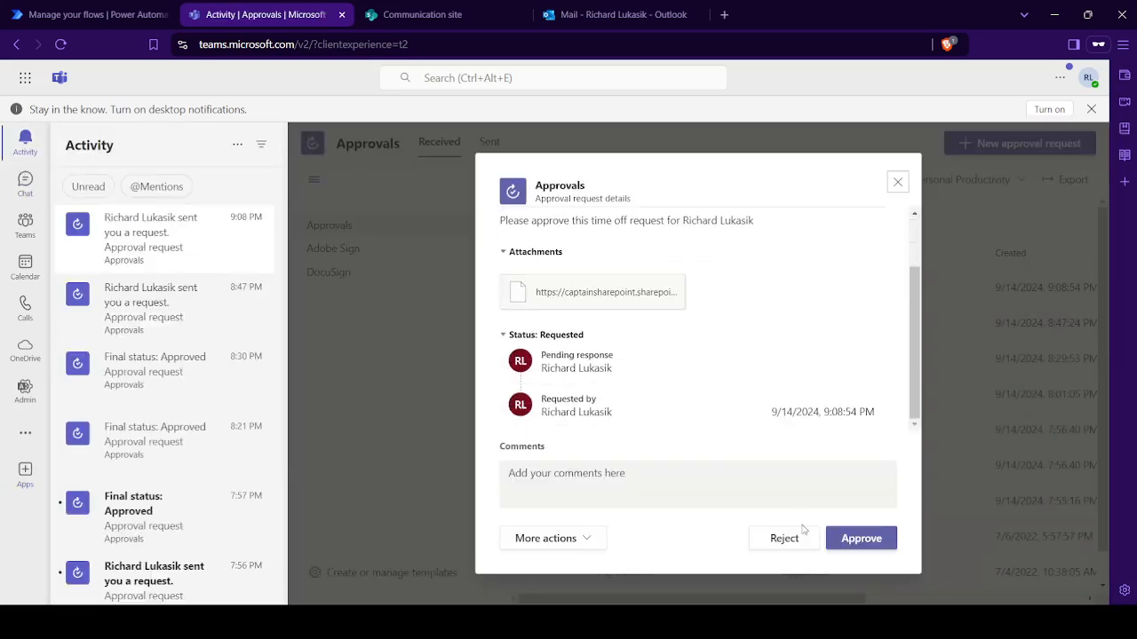
left_click(587, 539)
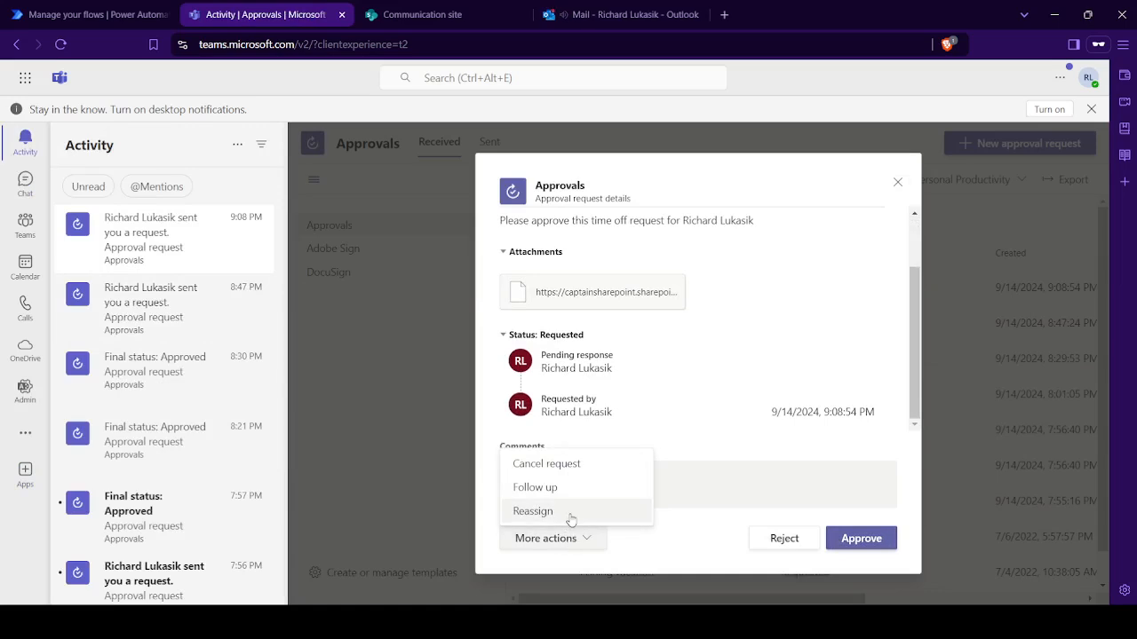
left_click(699, 565)
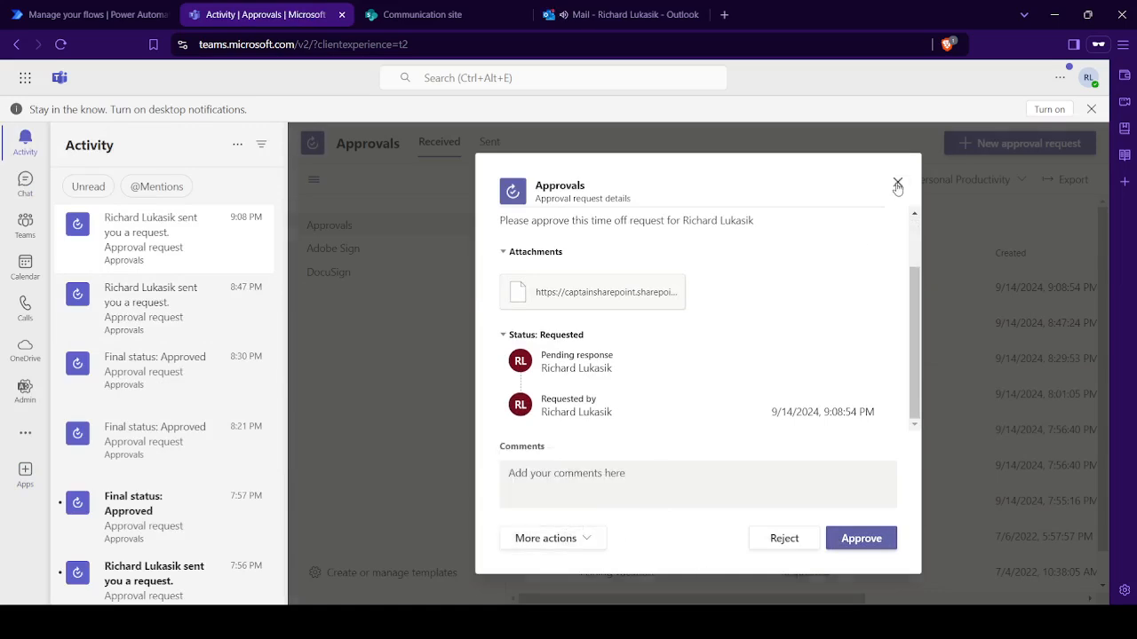
left_click(897, 182)
- Switch to Outlook and read the approval request email from Microsoft Power Automate
left_click(575, 12)
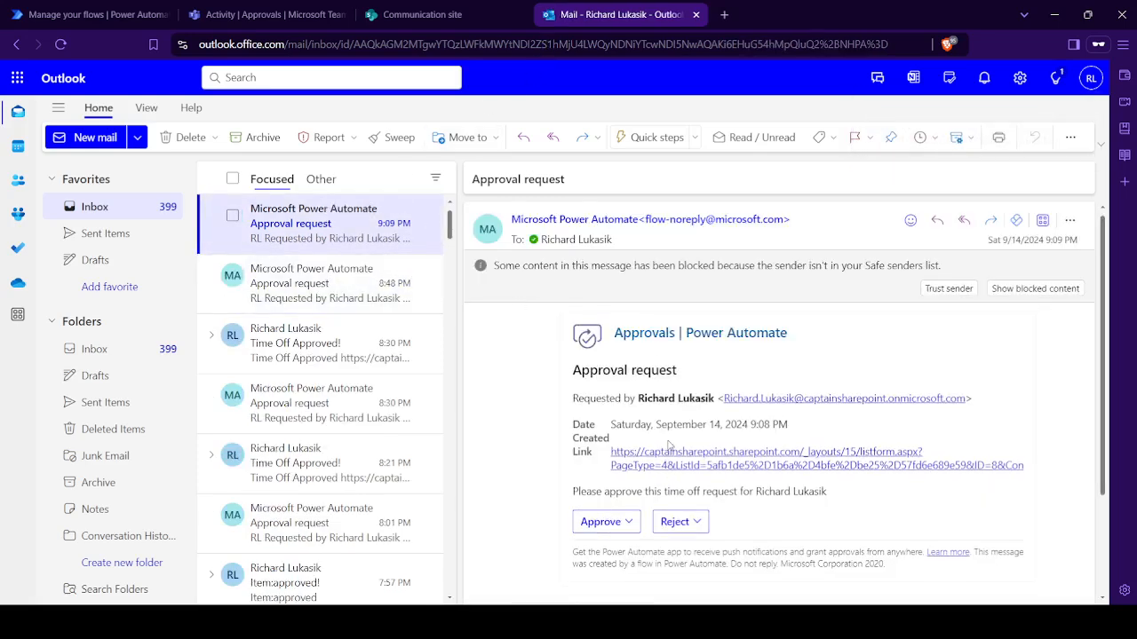
left_click_drag(665, 491, 844, 506)
left_click(845, 506)
- Switch to Power Automate, open the received approvals and examine the response options for the newest request
left_click(262, 15)
left_click(147, 7)
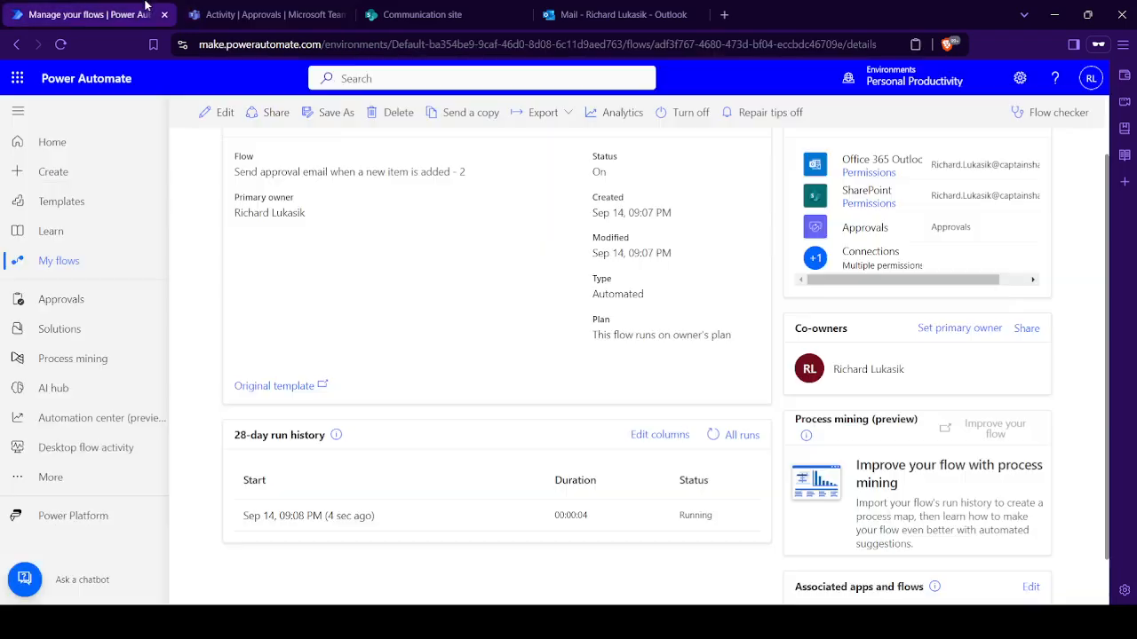
left_click(69, 300)
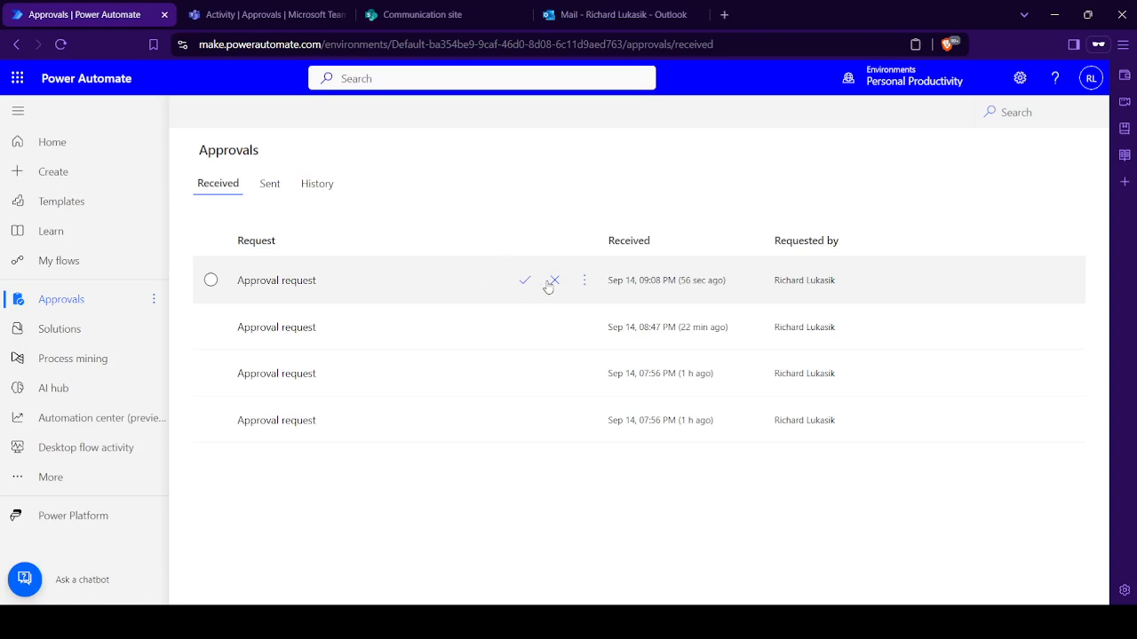
left_click(585, 283)
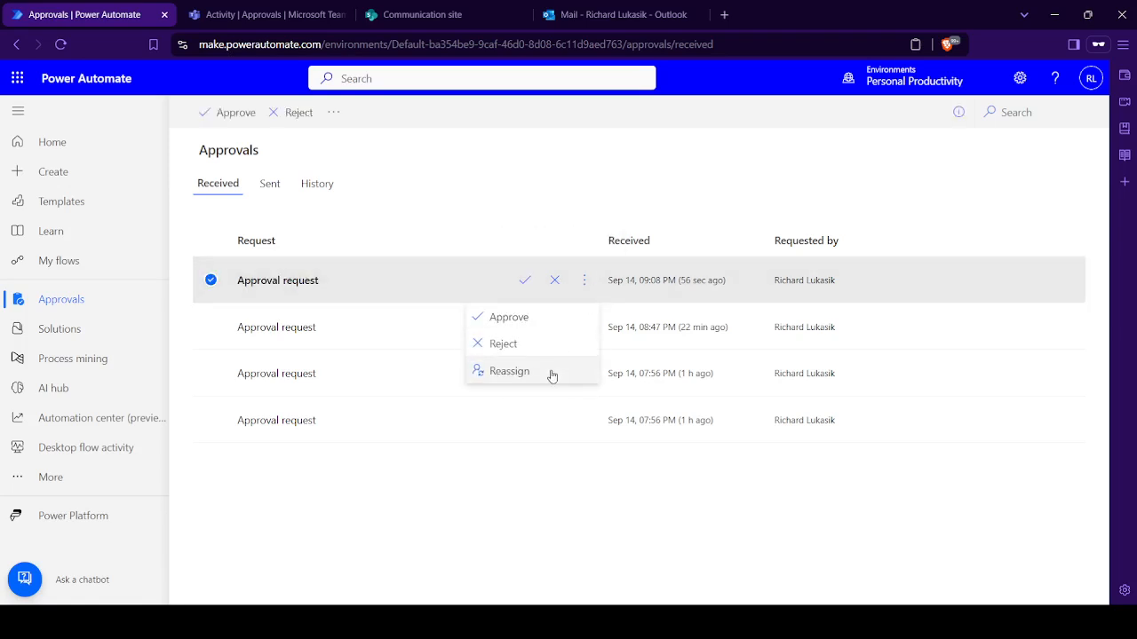
left_click(488, 183)
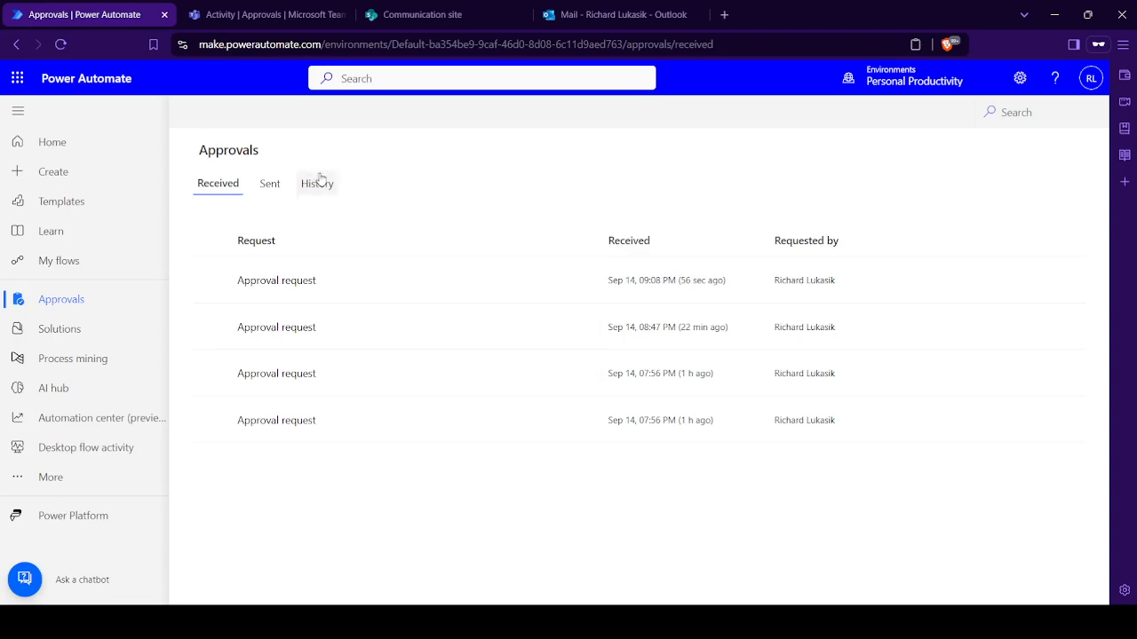
- Switch to Outlook, choose Approve in the request email and follow its link to review the time off item's properties in SharePoint
left_click(573, 11)
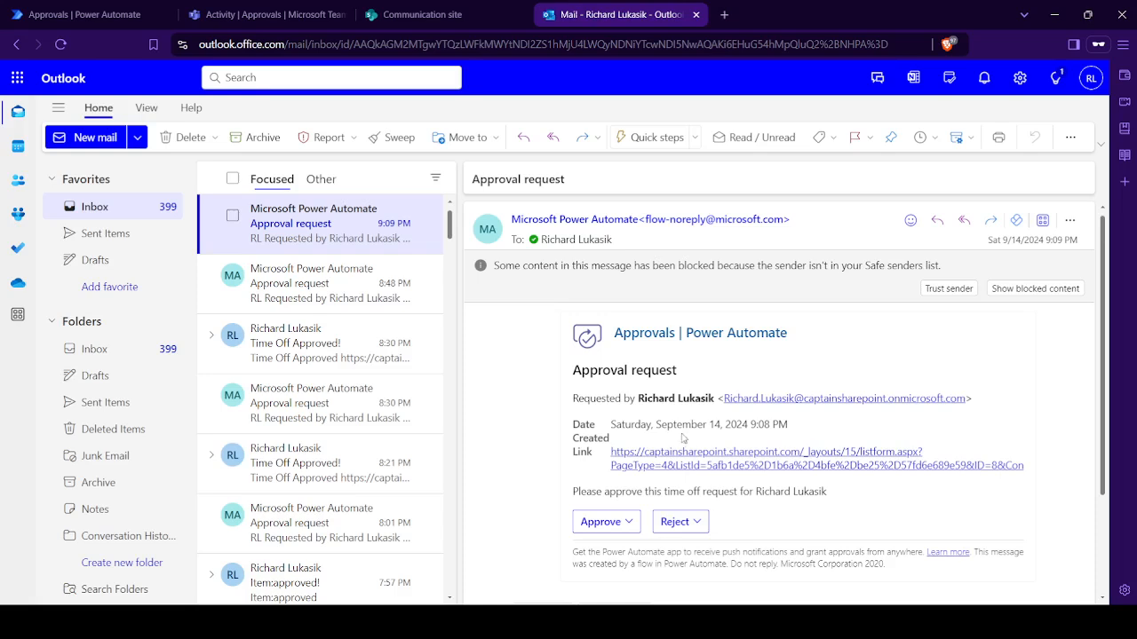
left_click(604, 522)
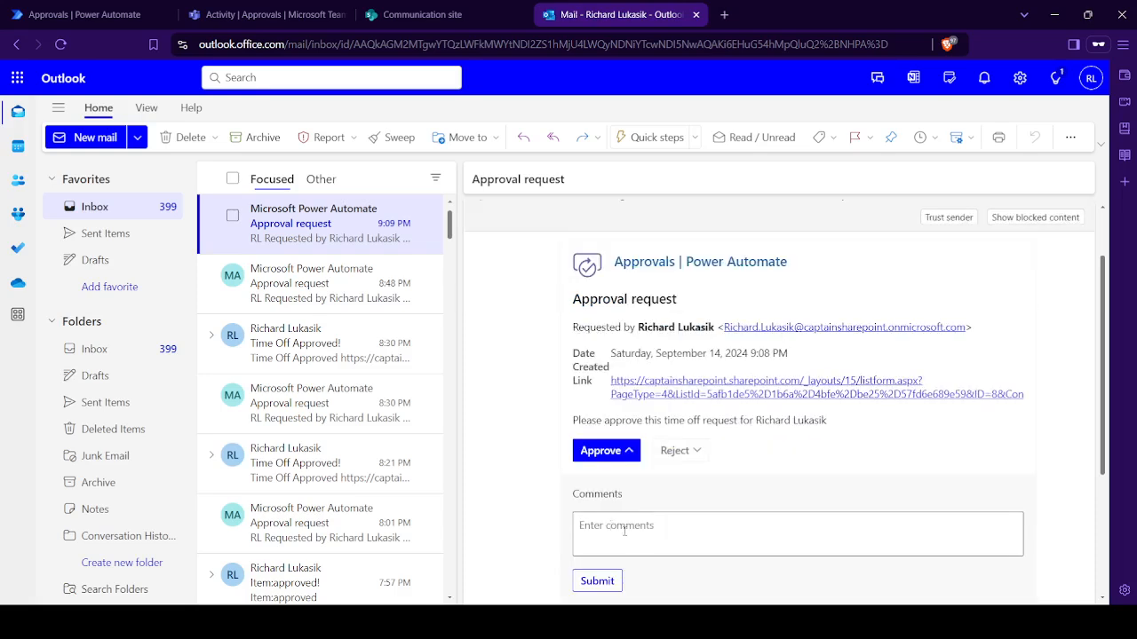
left_click(624, 530)
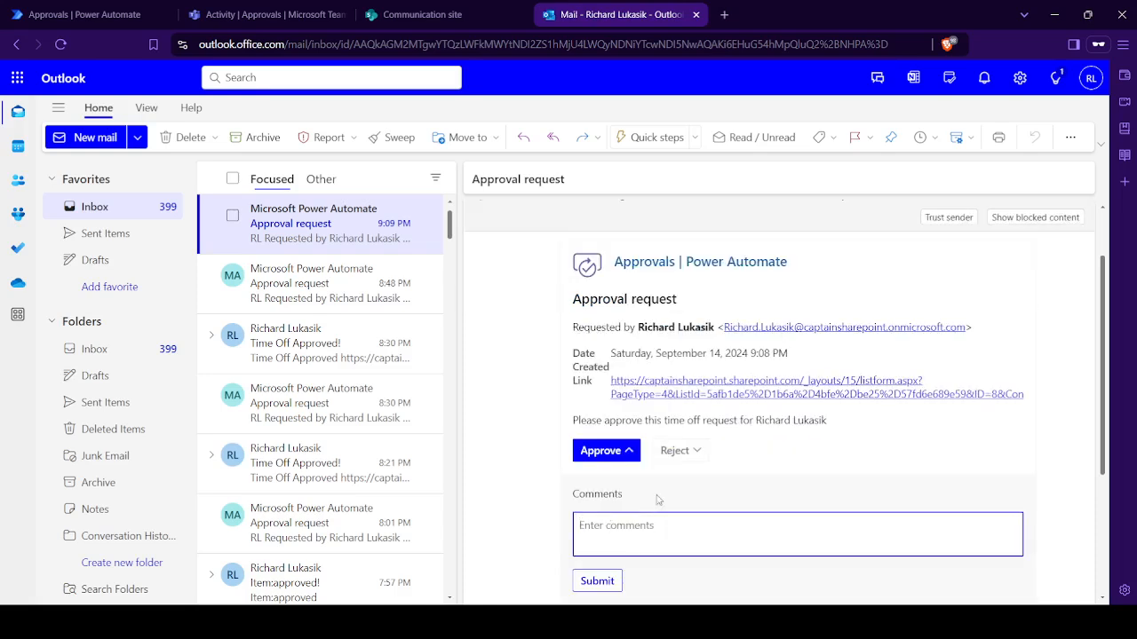
left_click(651, 393)
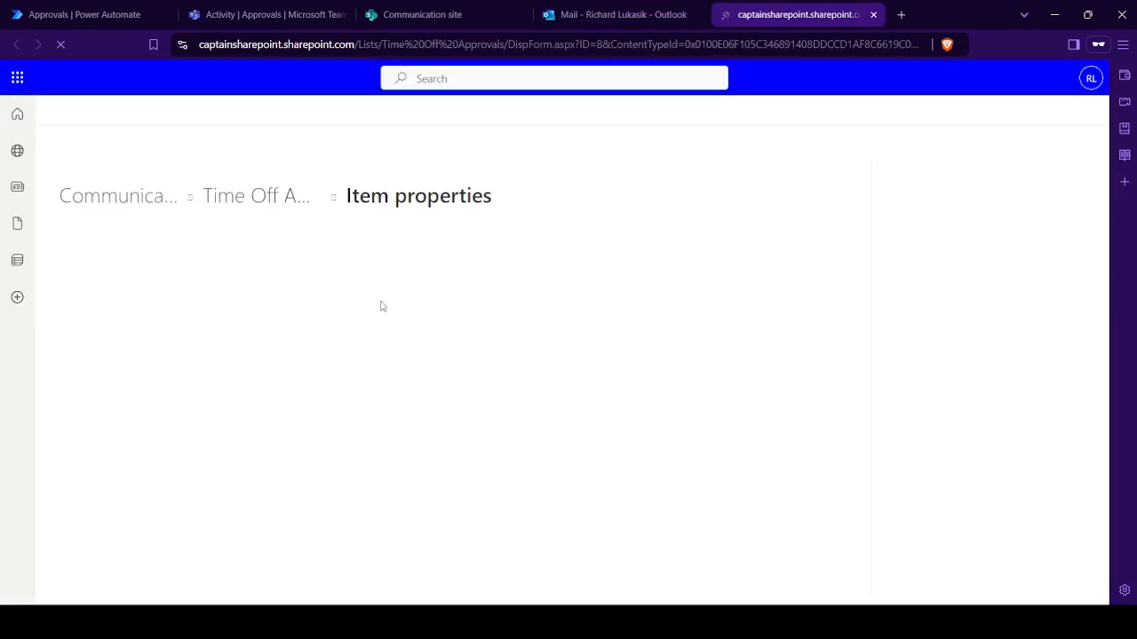
scroll(275, 409, "down", 1)
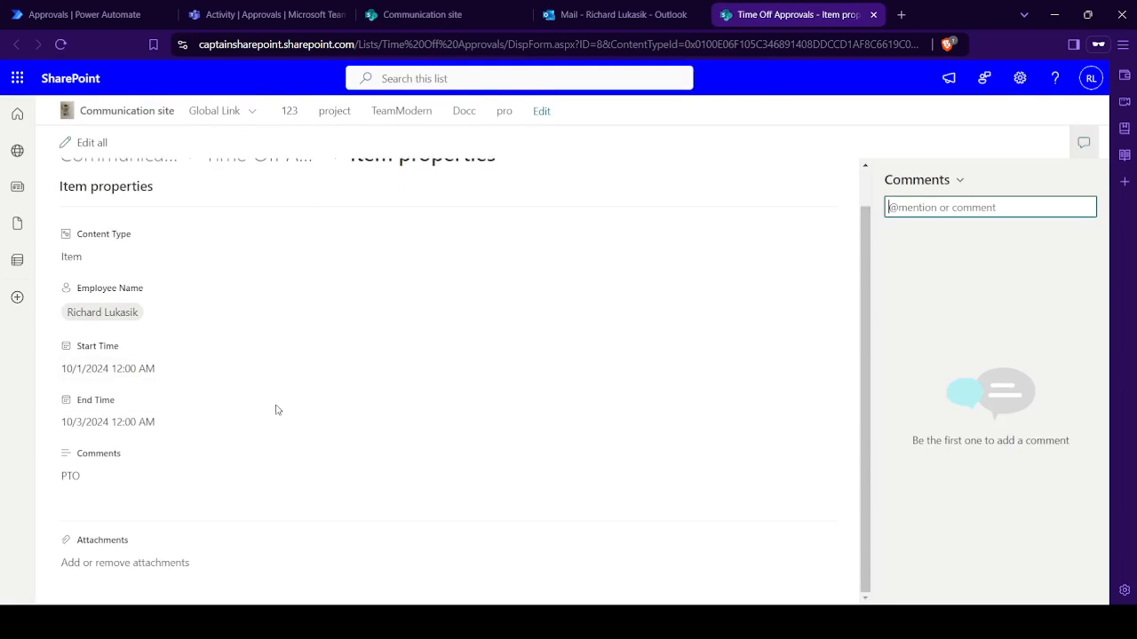
scroll(93, 447, "up", 1)
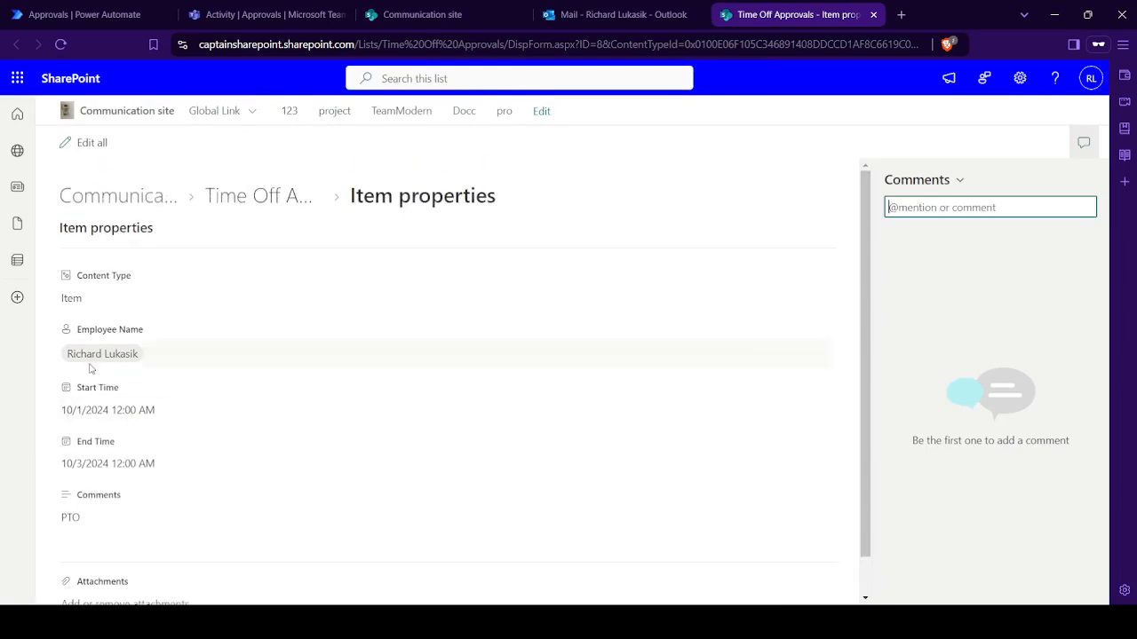
- Return to the request email in Outlook and submit the approval with the comment "Approve"
left_click(657, 12)
left_click(623, 530)
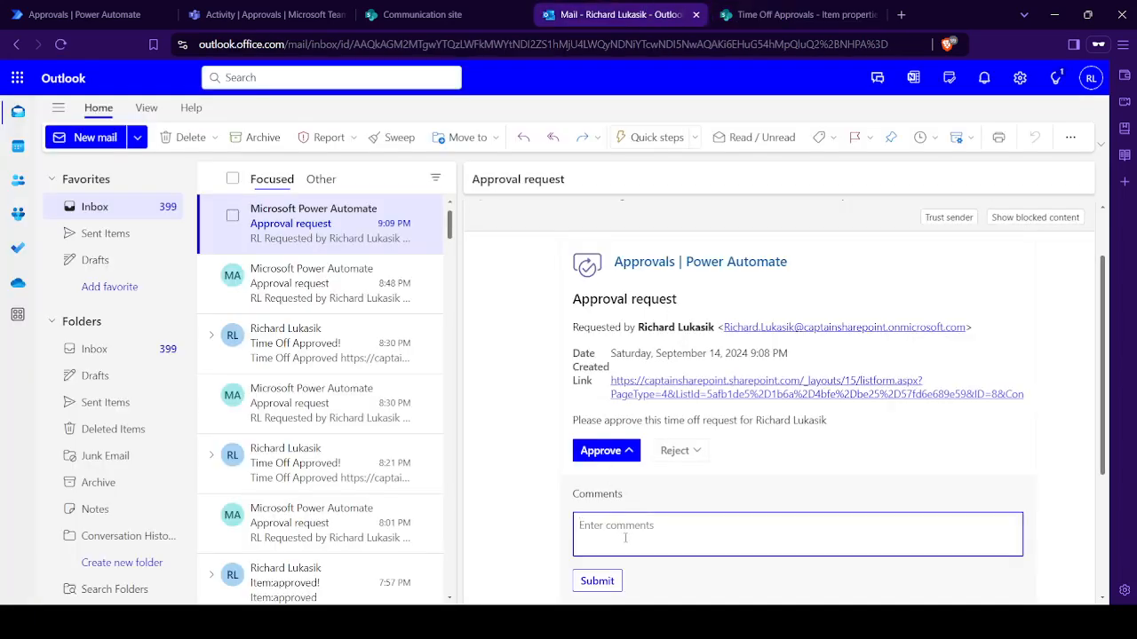
type("Approve")
left_click(597, 581)
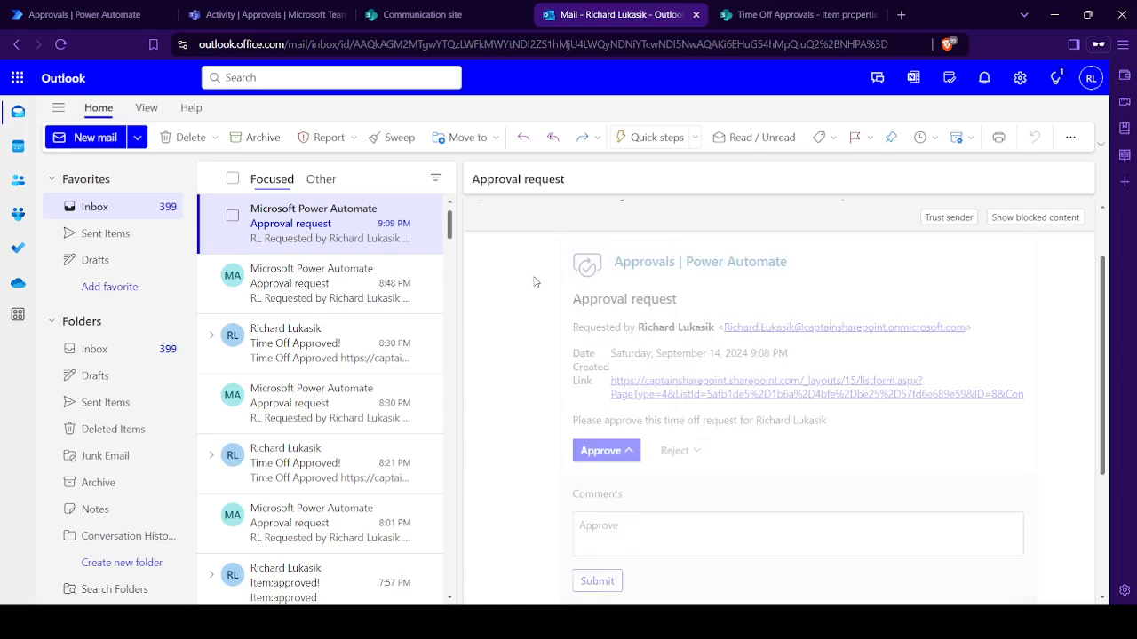
- Switch to SharePoint, reload the Time Off Approvals list to check the Approved column, and open the "Time Off Request Approved" email in Outlook
left_click(421, 14)
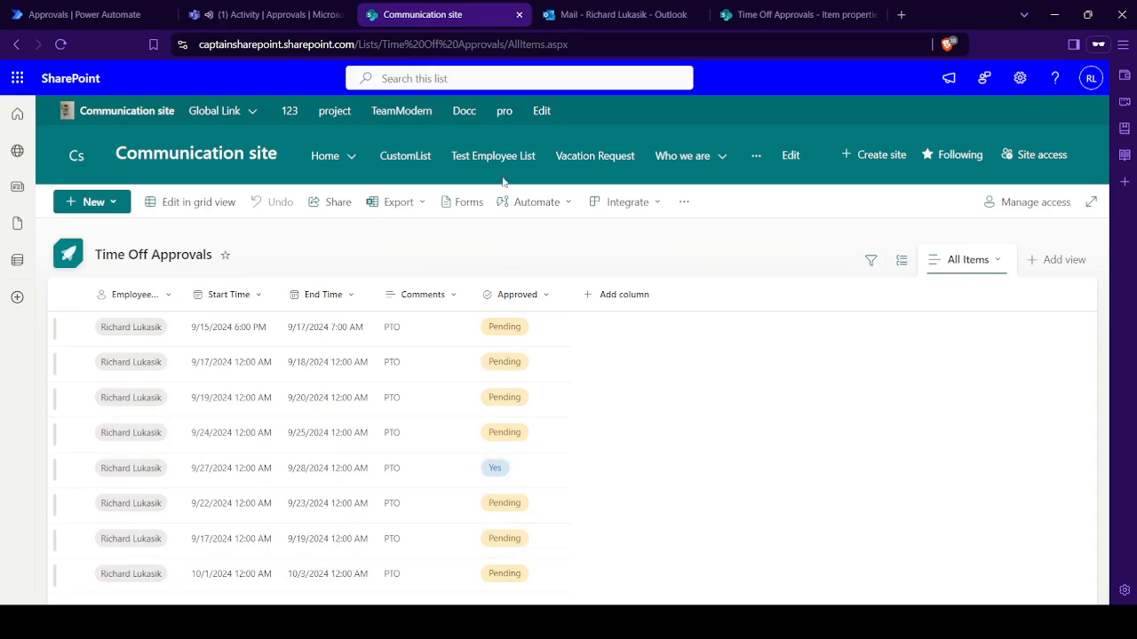
left_click(491, 39)
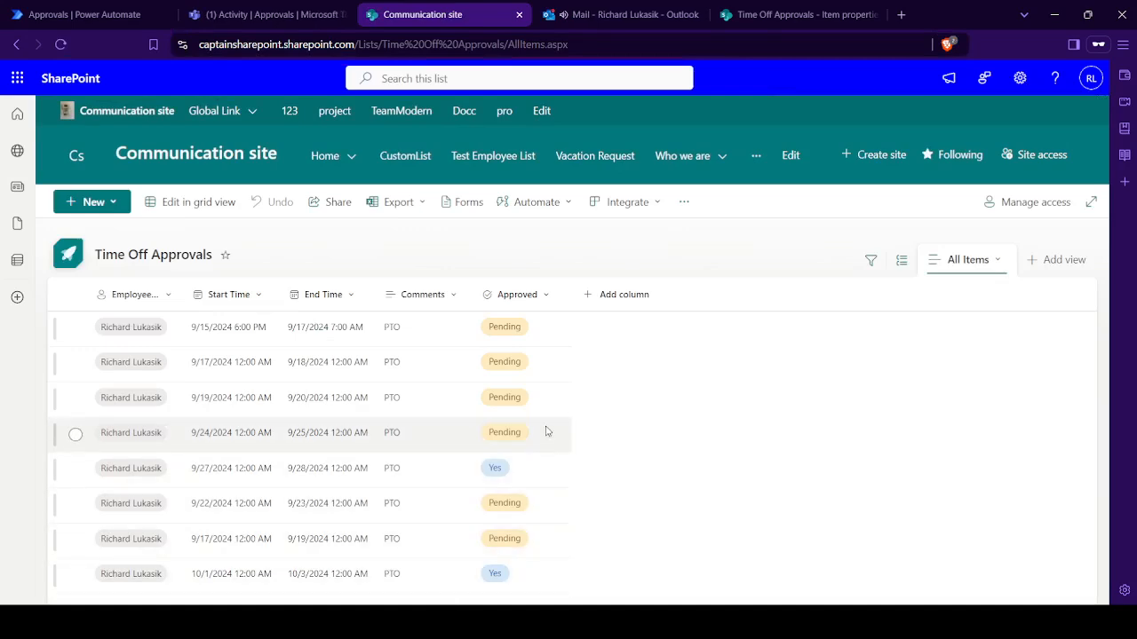
left_click(643, 8)
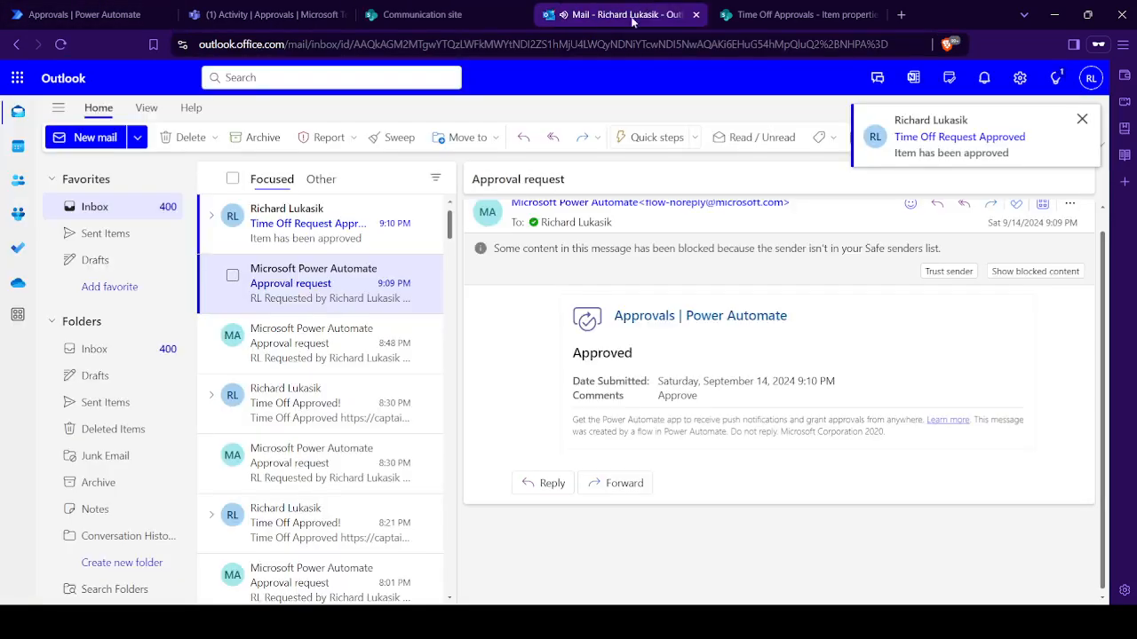
left_click(313, 233)
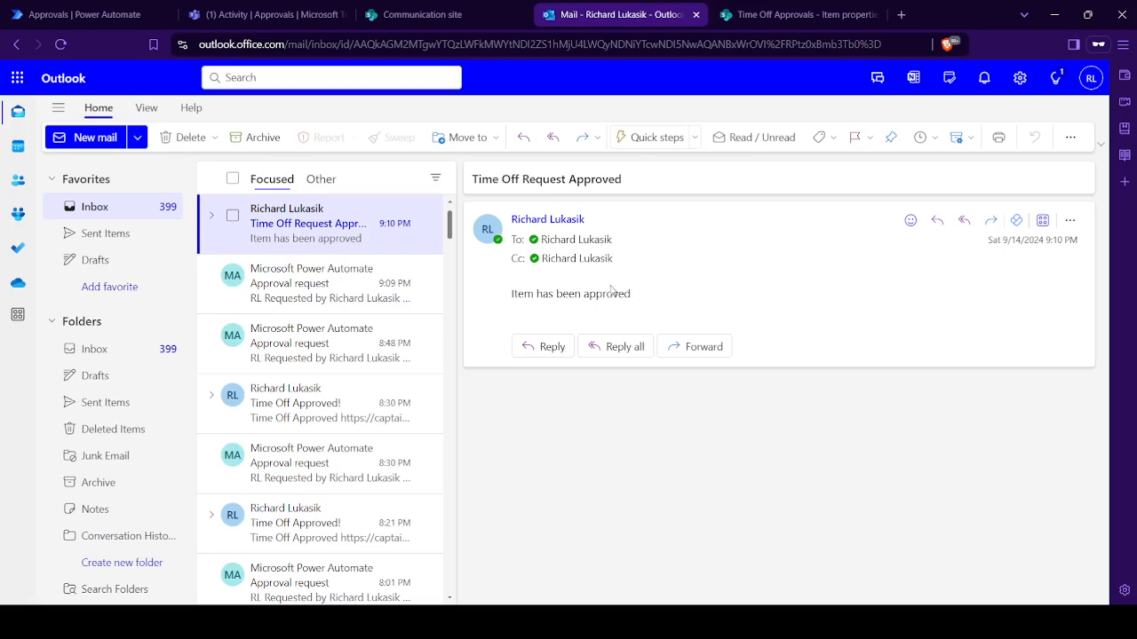
- Revisit Teams, Power Automate and Outlook, and return to Teams to check the request's status in the received approvals
left_click(265, 14)
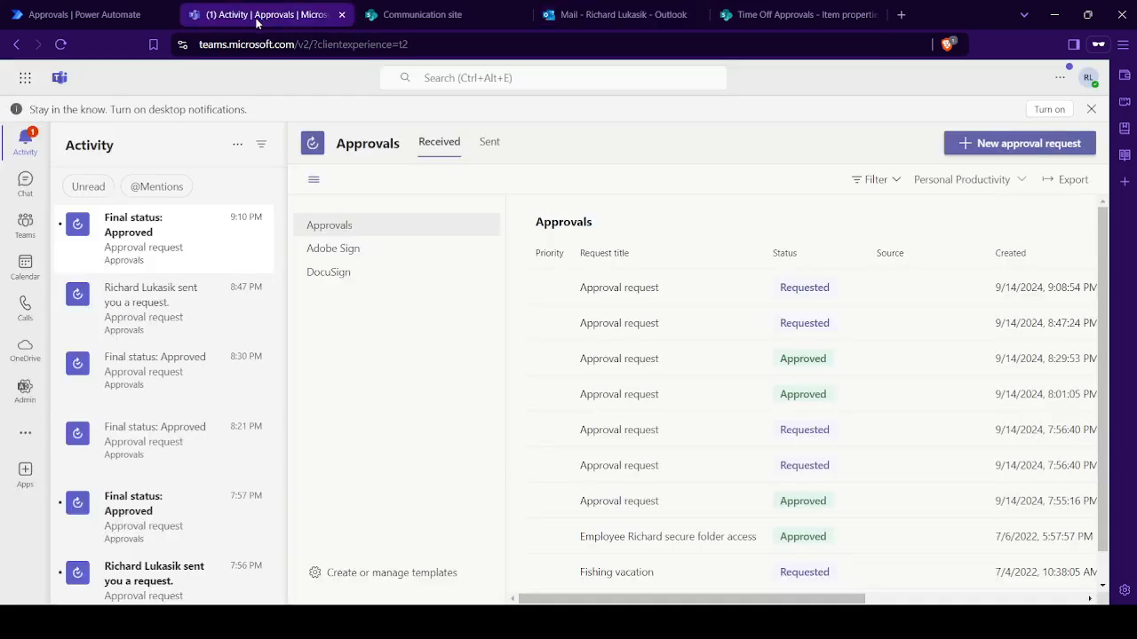
left_click(103, 7)
left_click(617, 11)
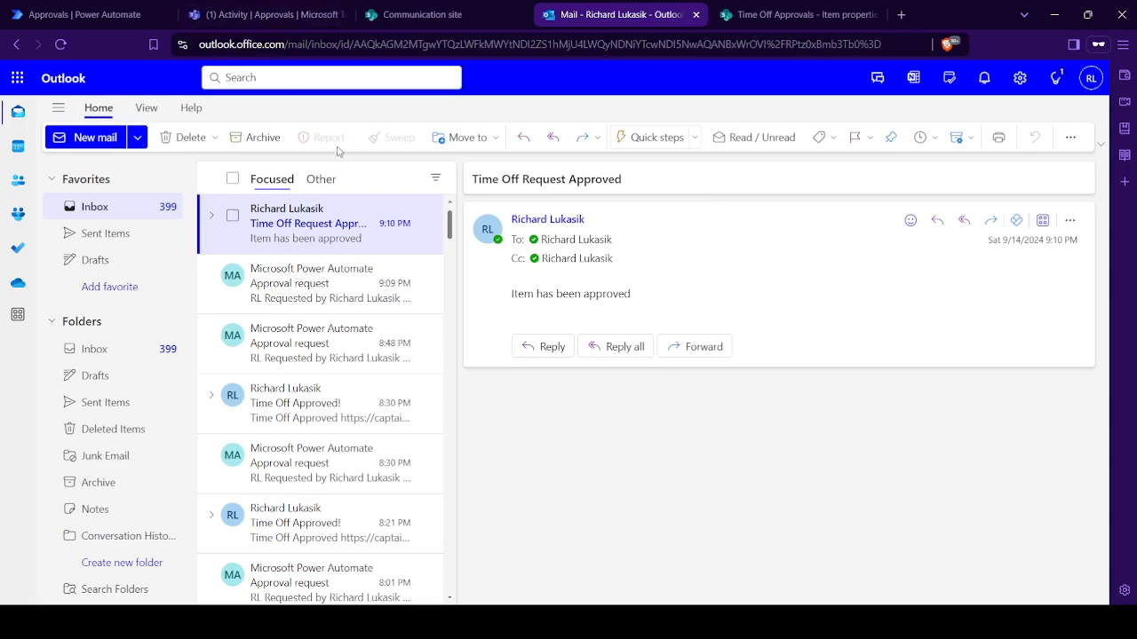
left_click(277, 9)
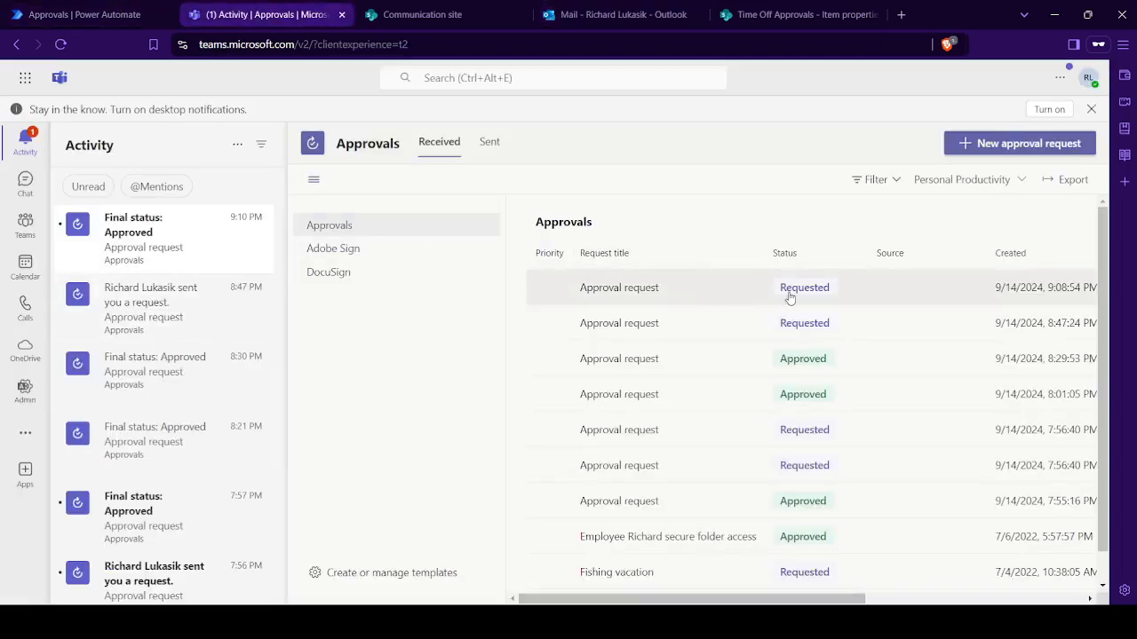